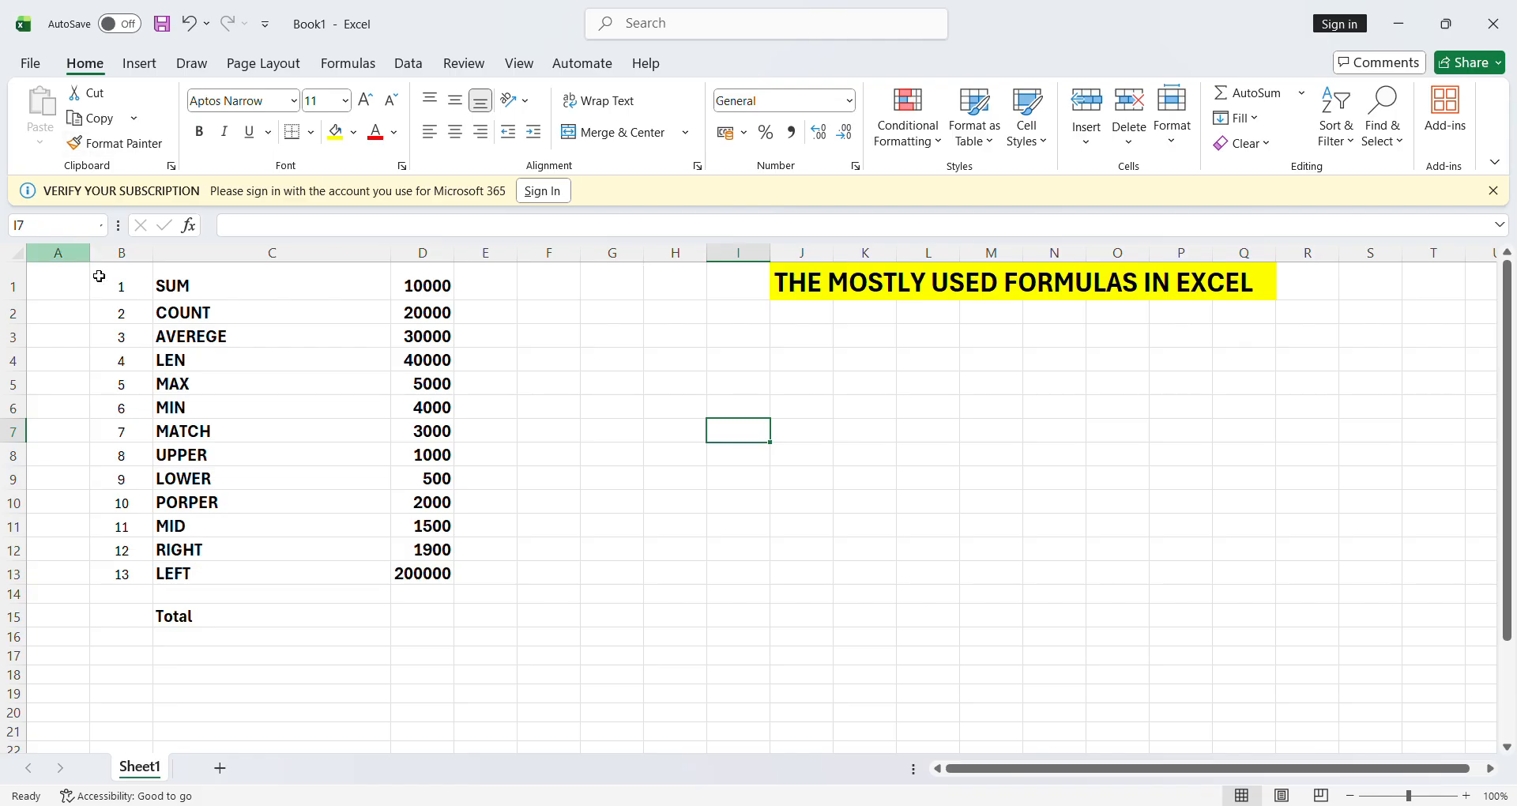
- AutoSum D1:D13 into D14 to get 318900, then bold the total
{"action": "left_click", "coordinate": [203, 298]}
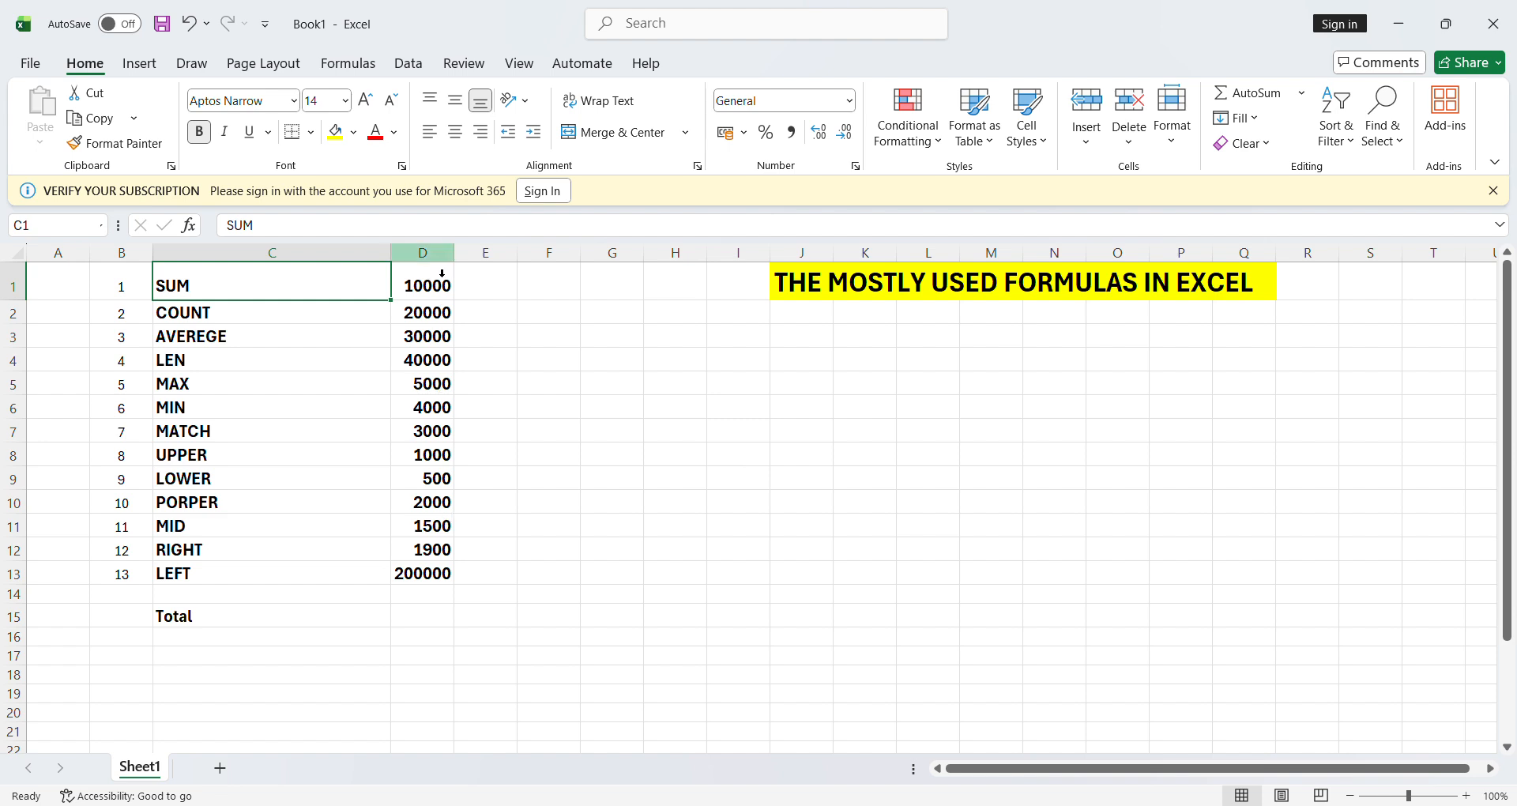
{"action": "left_click", "coordinate": [434, 596]}
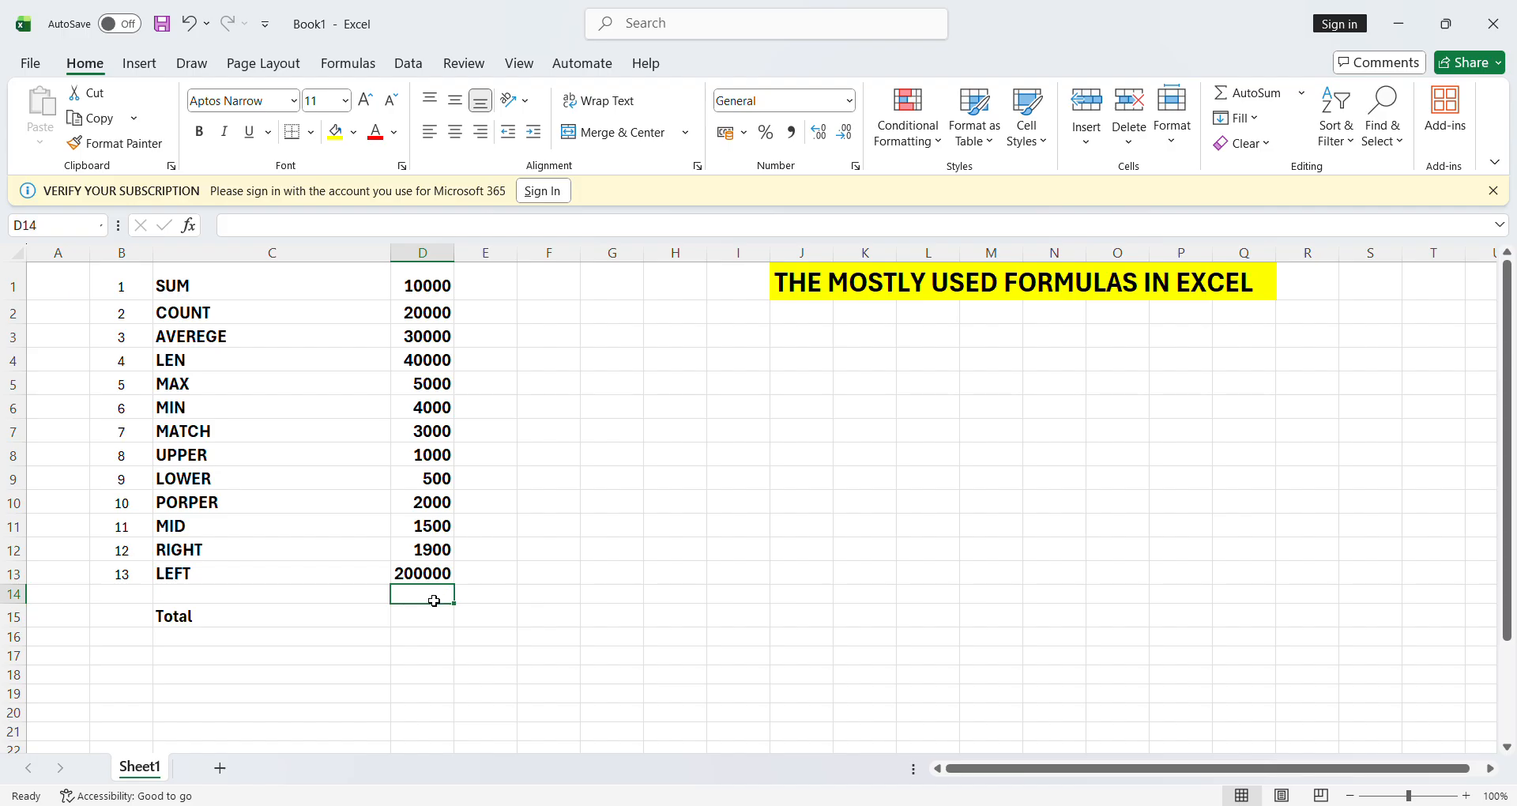
{"action": "left_click", "coordinate": [1244, 94]}
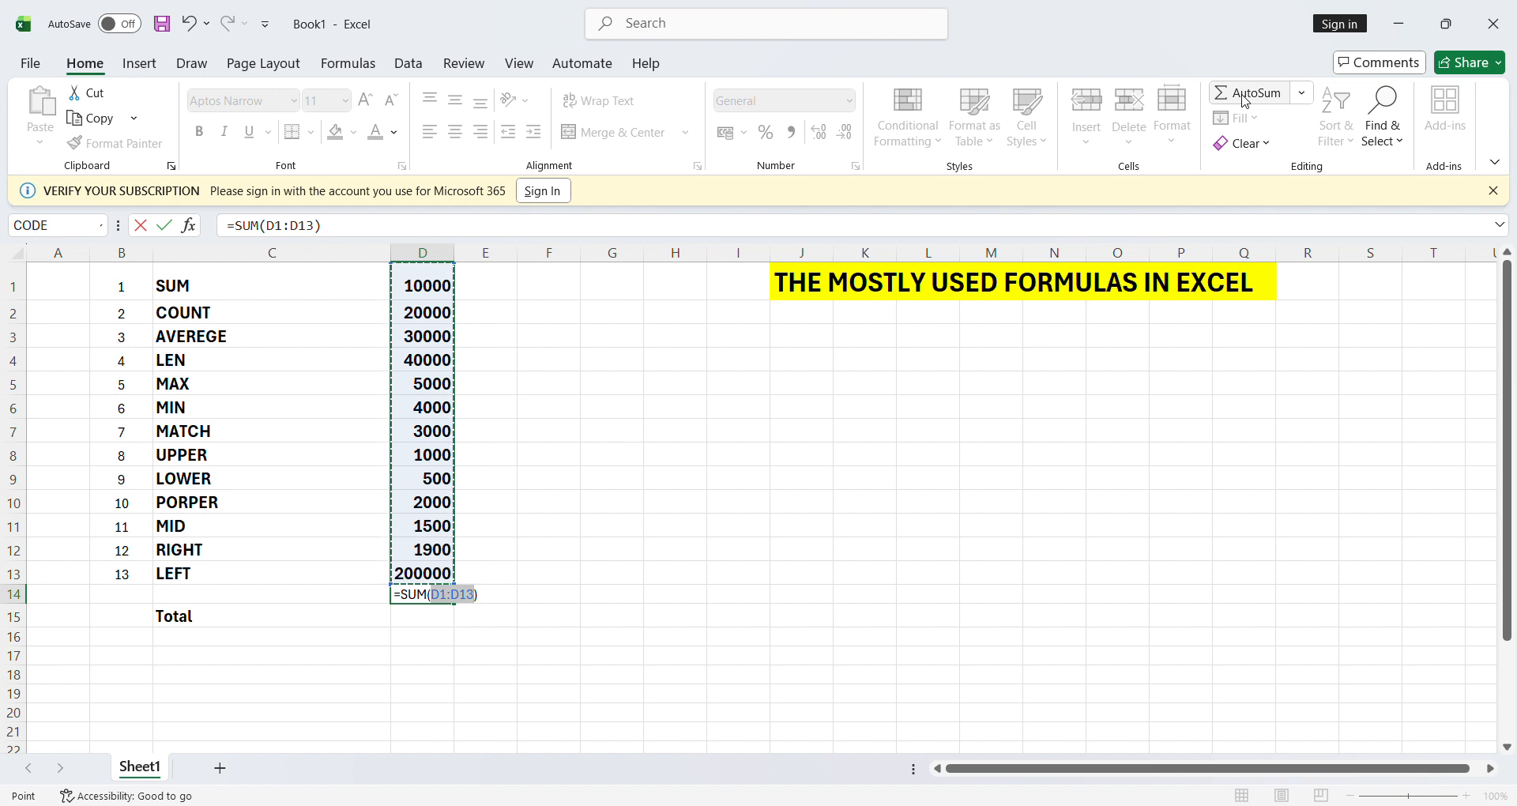
{"action": "key", "text": "Return"}
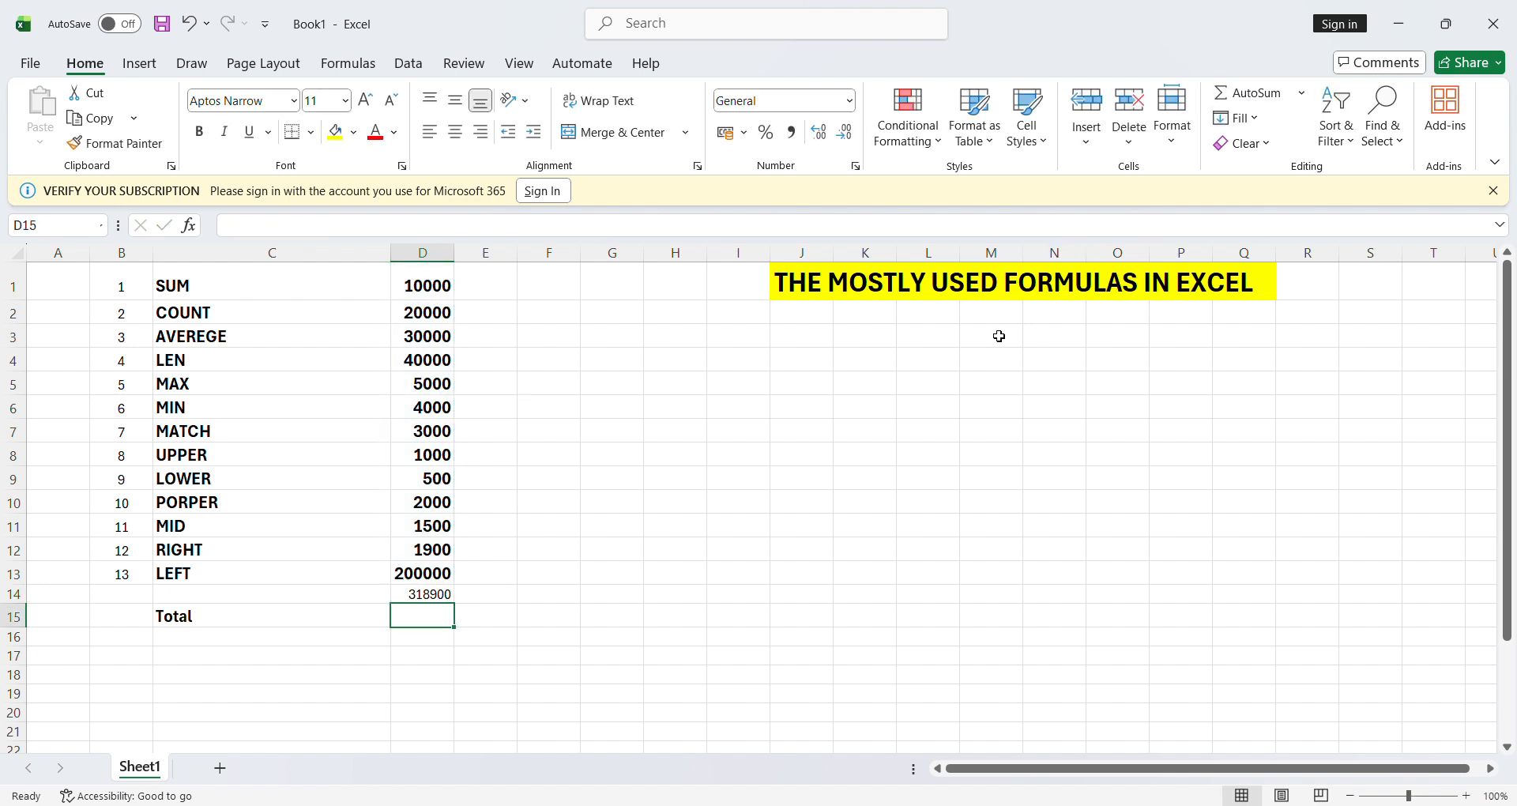
{"action": "left_click", "coordinate": [428, 598]}
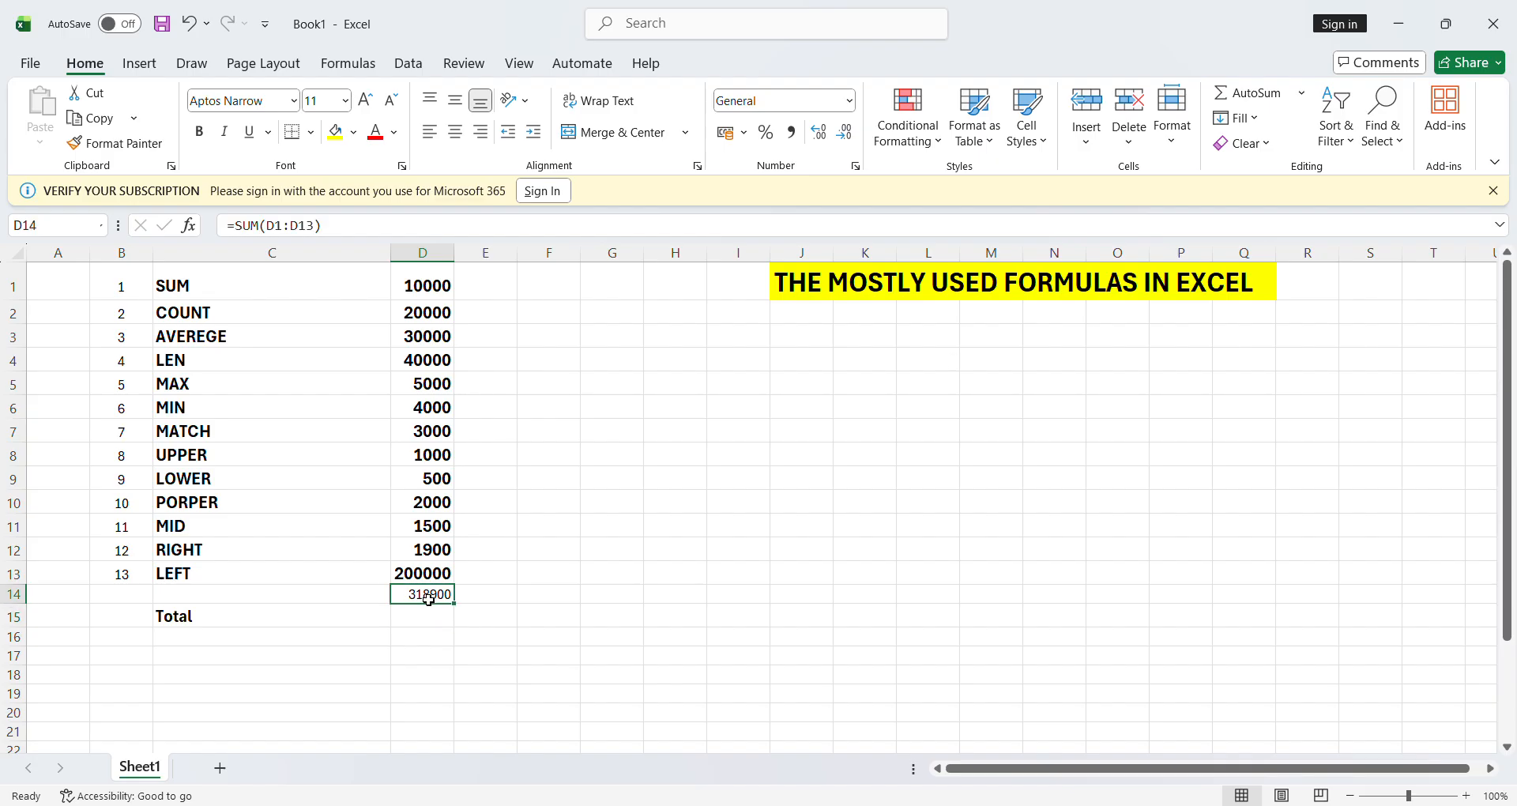
{"action": "key", "text": "ctrl+b"}
- Type =SUM(D1:D13) into D14 by hand, picking D1 and D13, to show 318900
{"action": "type", "text": "="}
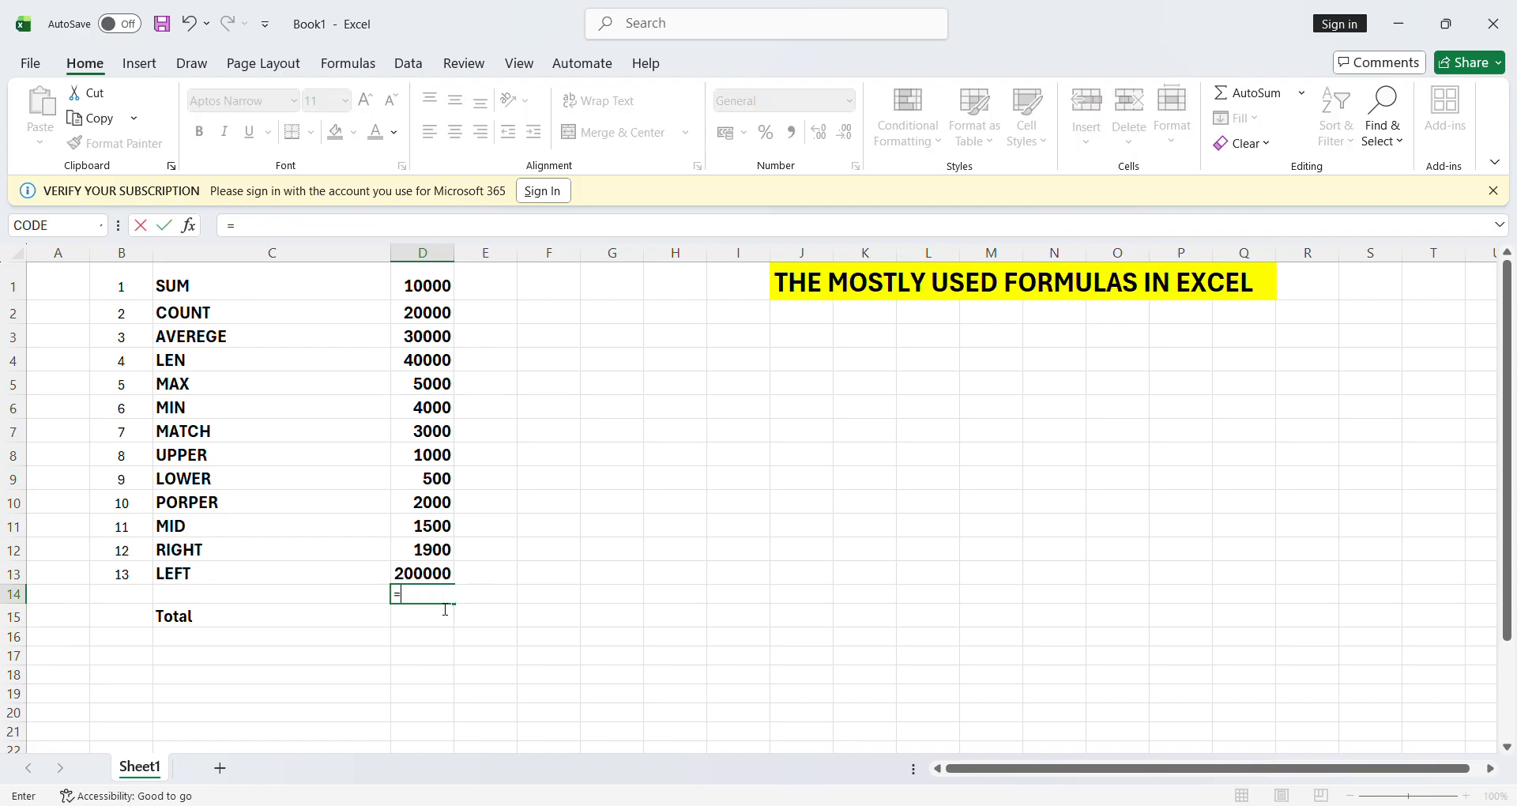
{"action": "key", "text": "BackSpace"}
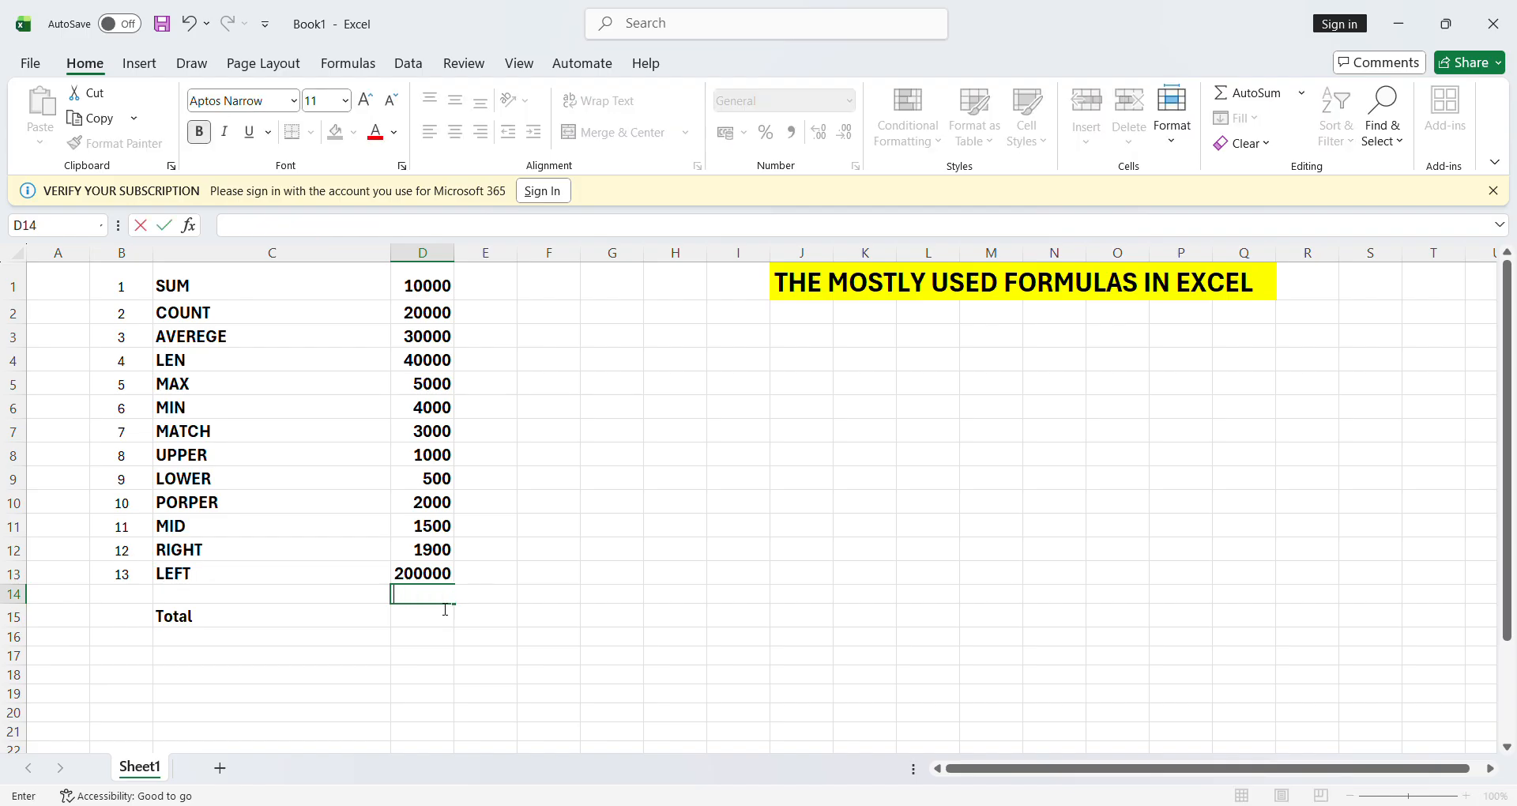
{"action": "type", "text": "="}
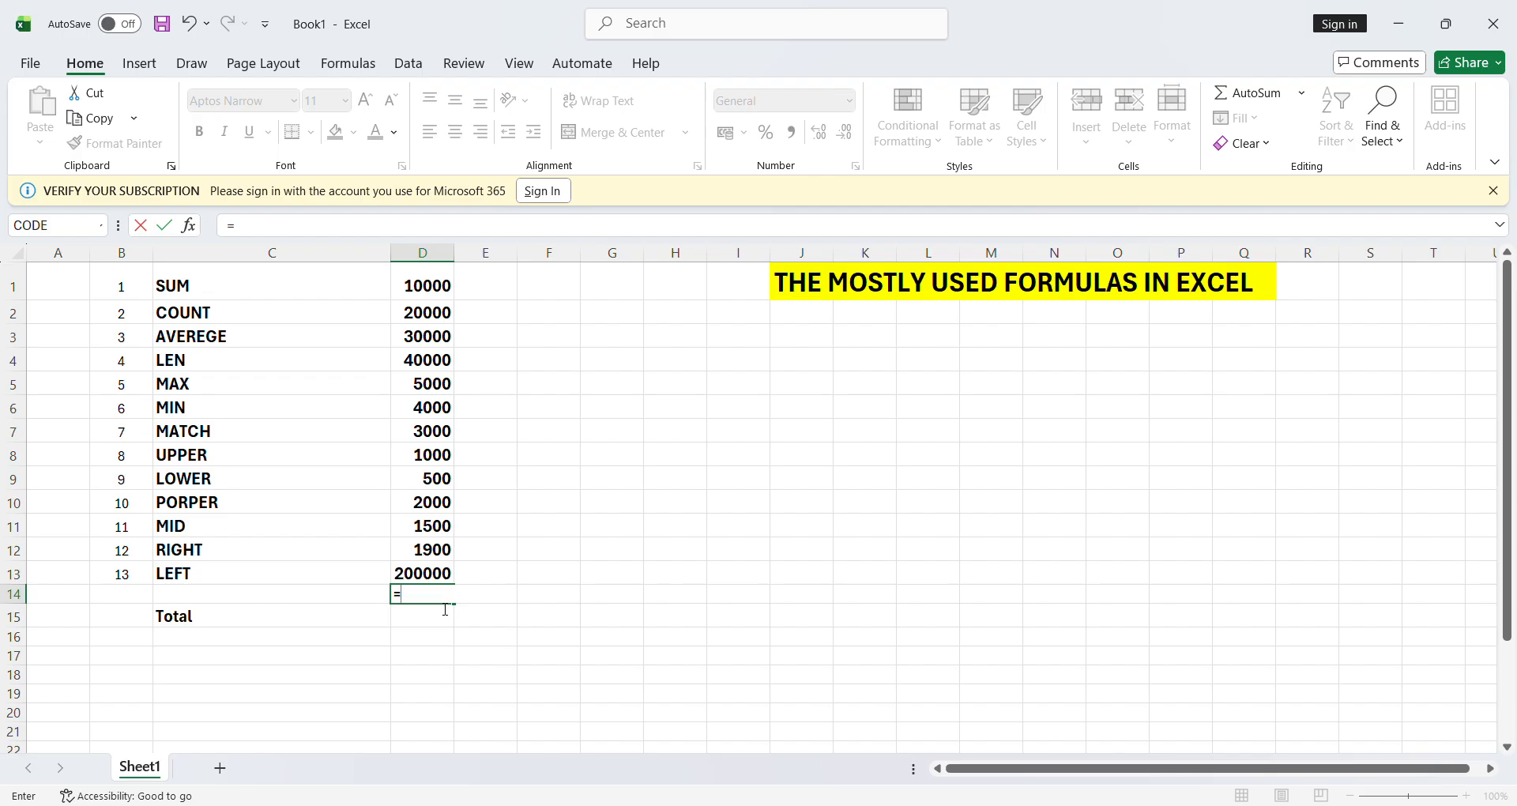
{"action": "type", "text": "sum("}
{"action": "left_click", "coordinate": [432, 286]}
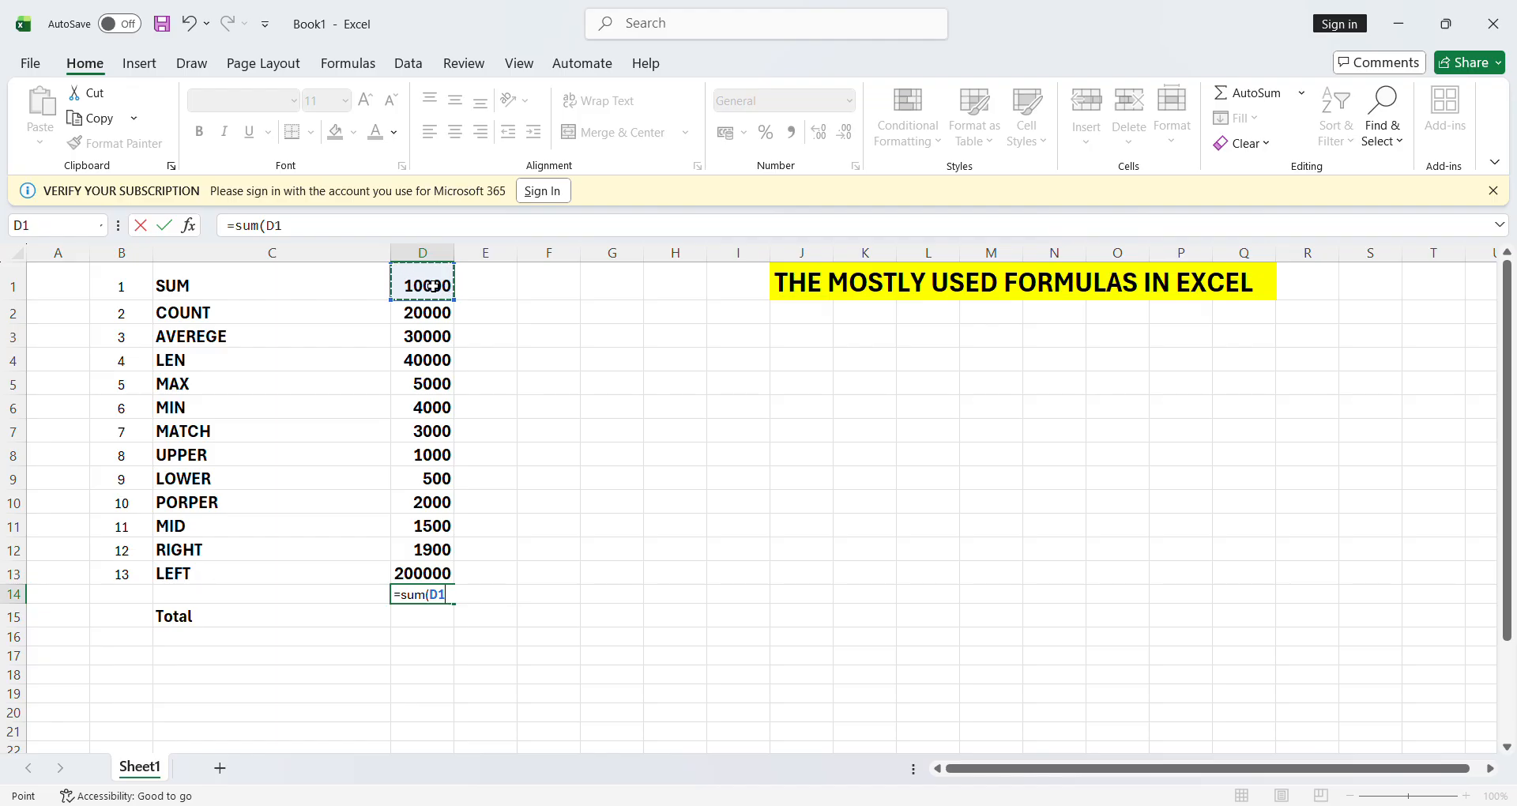
{"action": "key", "text": "F8"}
{"action": "key", "text": "BackSpace"}
{"action": "key", "text": "BackSpace"}
{"action": "left_click", "coordinate": [440, 582]}
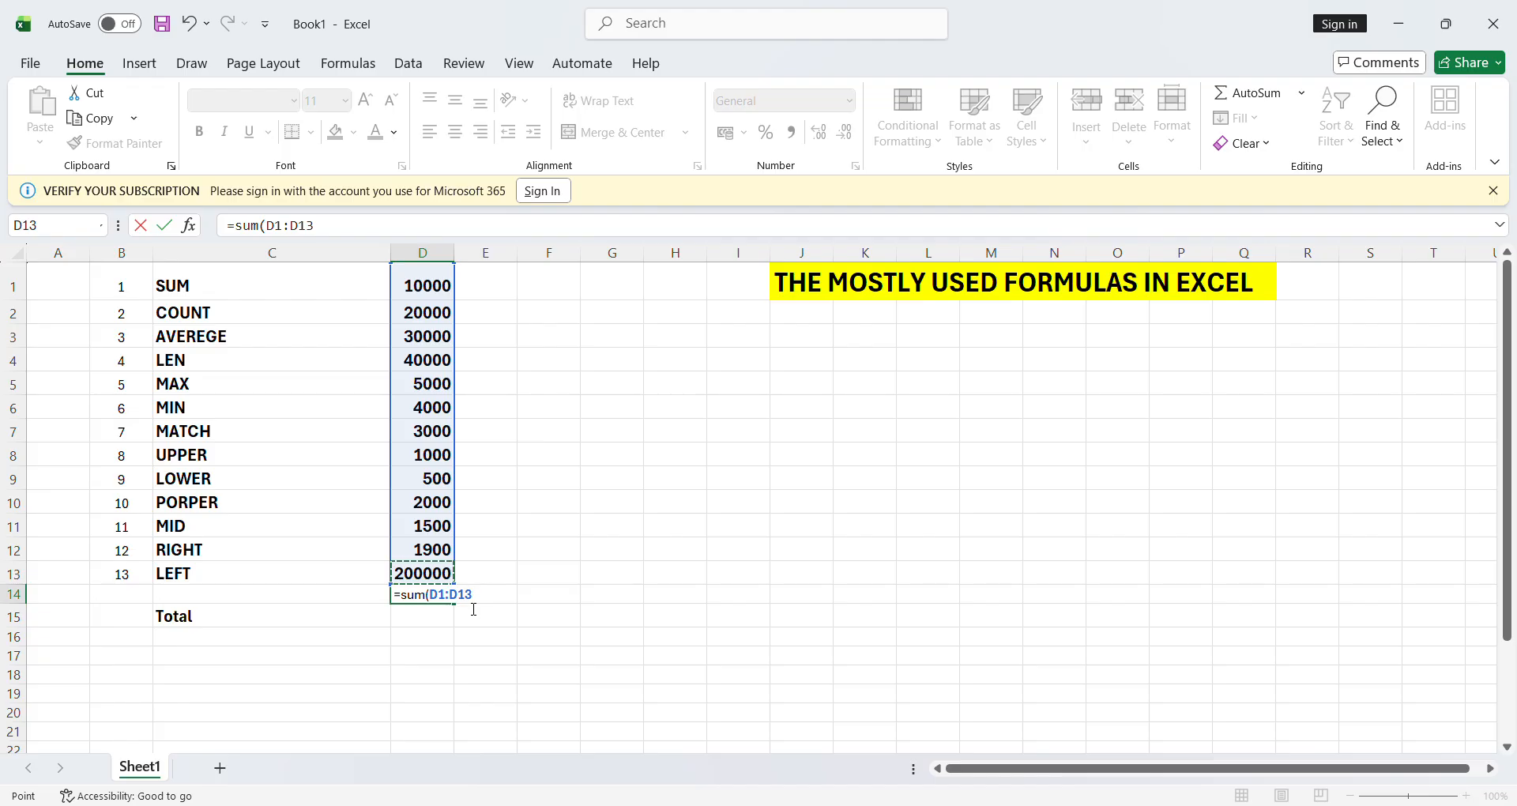
{"action": "type", "text": ")"}
{"action": "key", "text": "Return"}
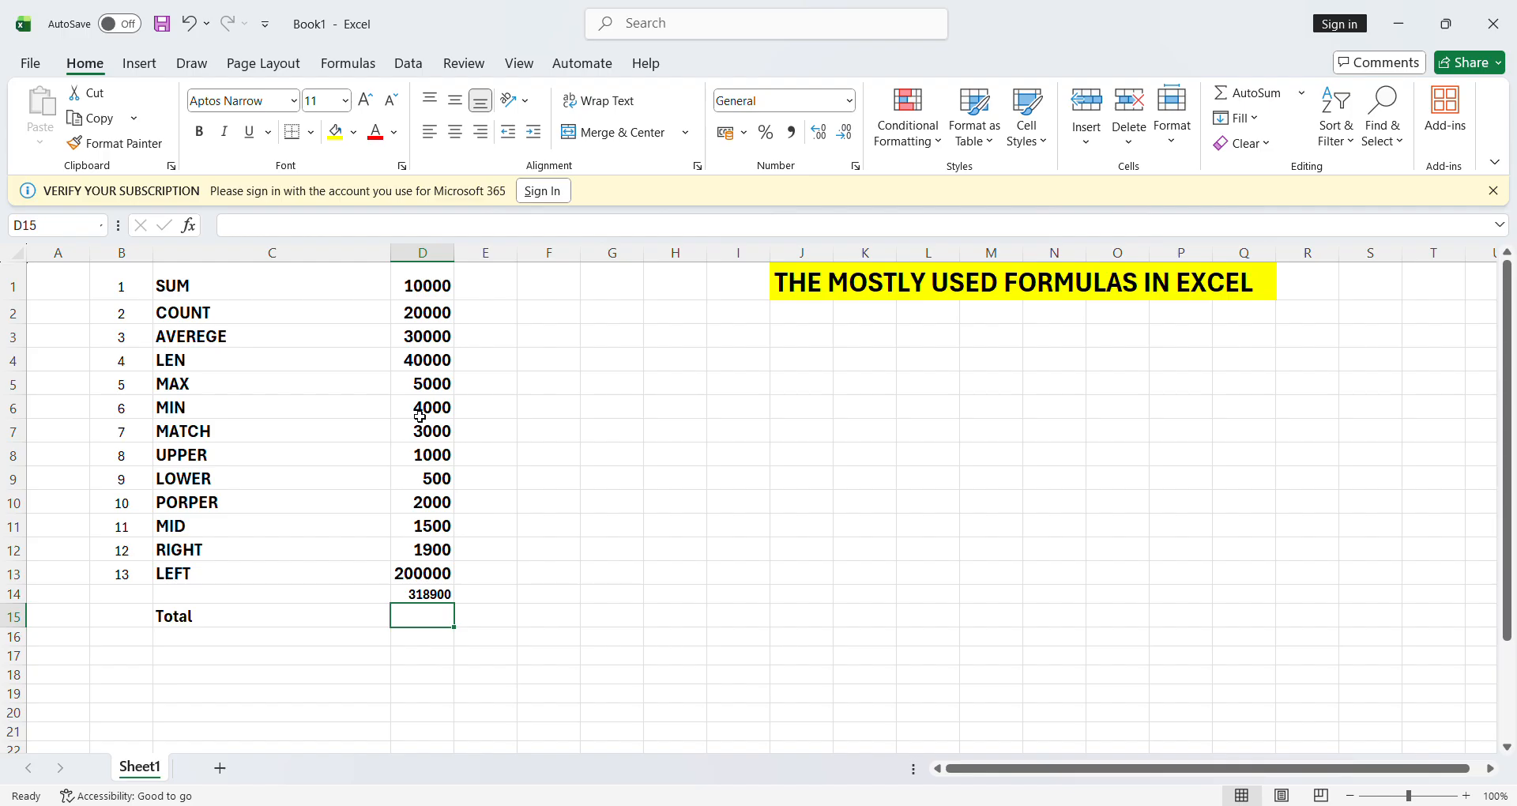
- Delete the 318900 total from D14 and step down column D from D1 back to D14
{"action": "left_click", "coordinate": [435, 599]}
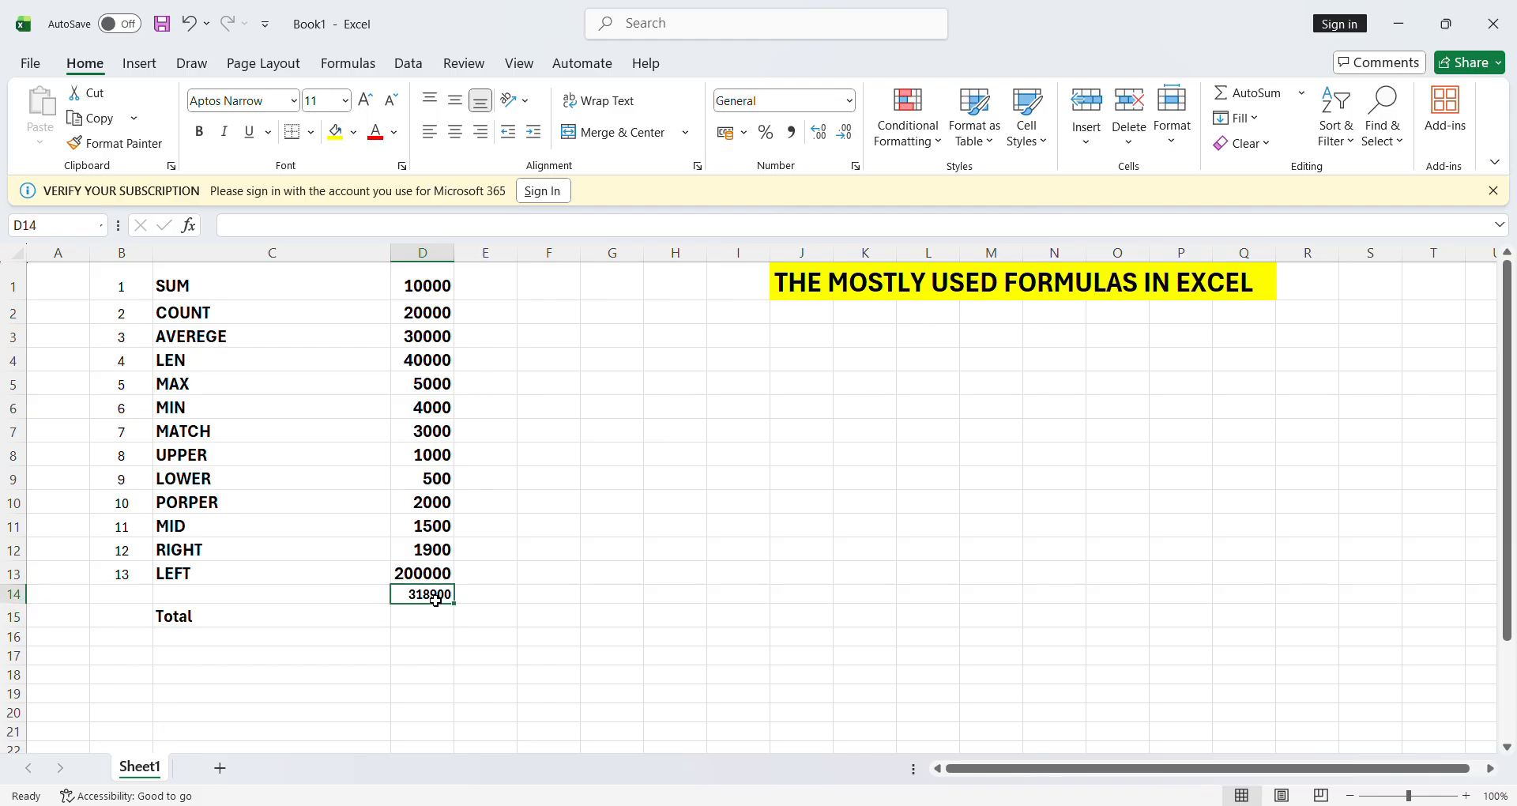
{"action": "key", "text": "Delete"}
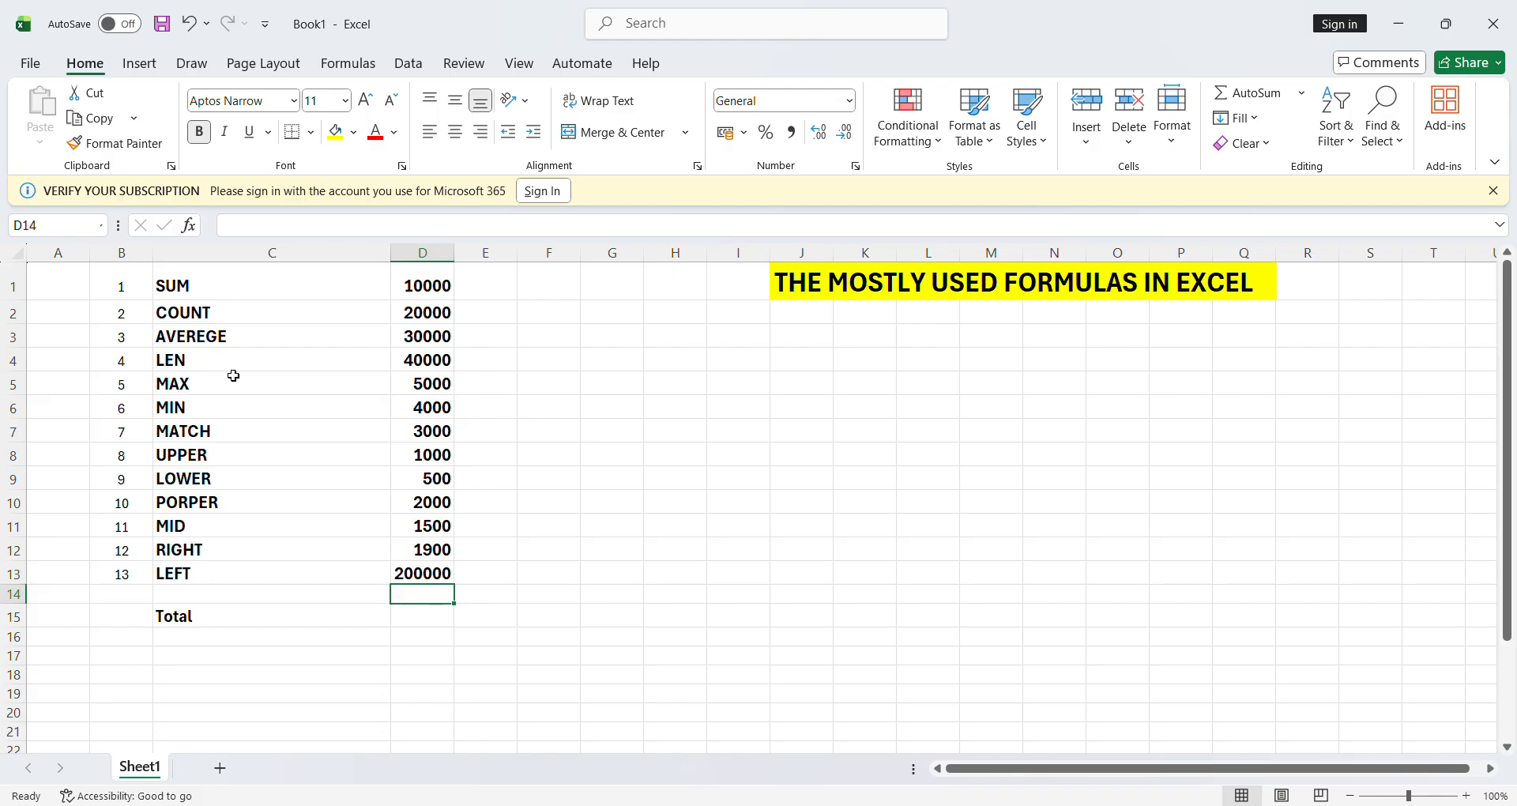
{"action": "left_click", "coordinate": [214, 323]}
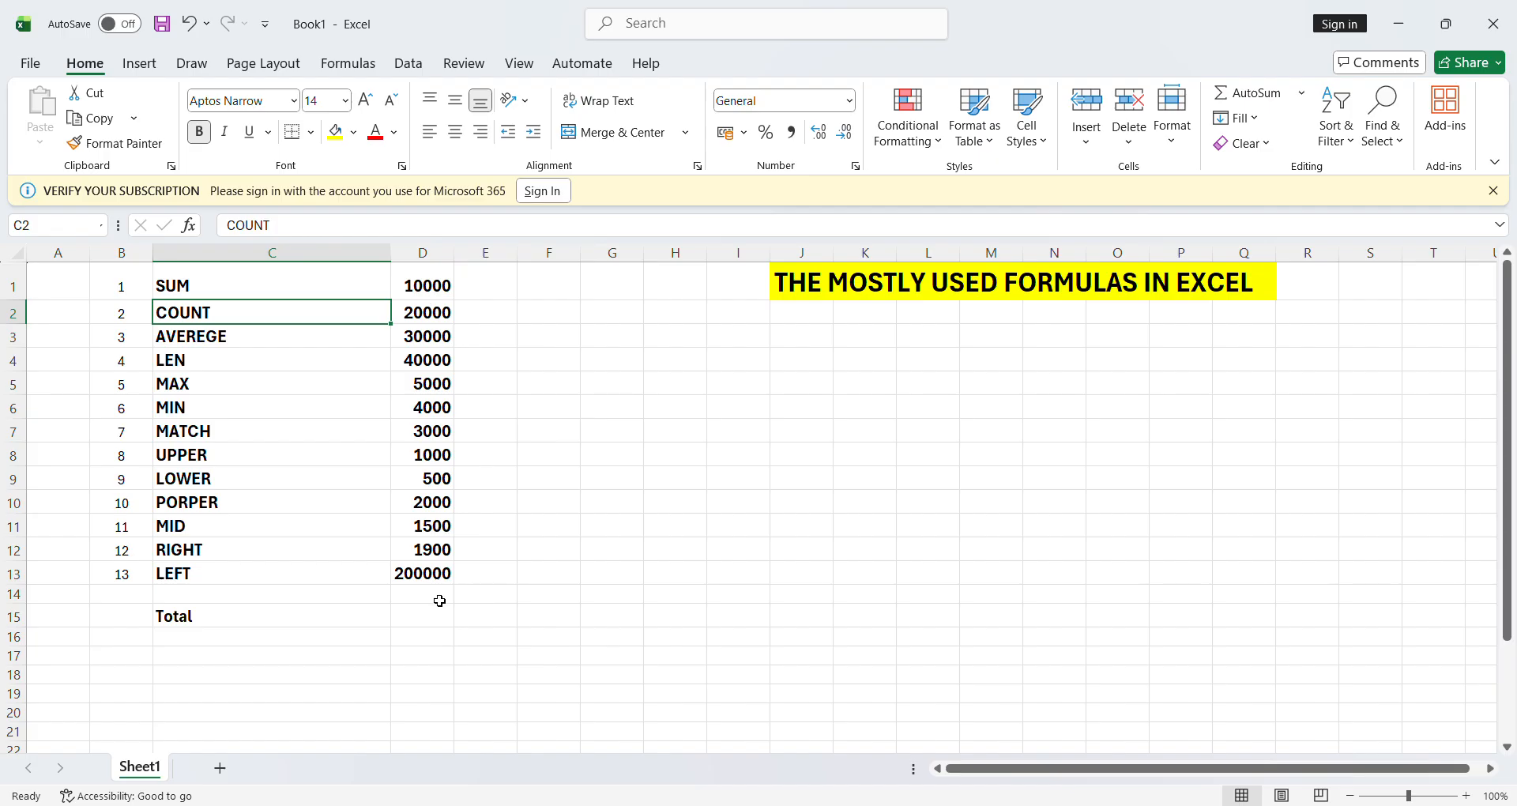
{"action": "left_click", "coordinate": [431, 294]}
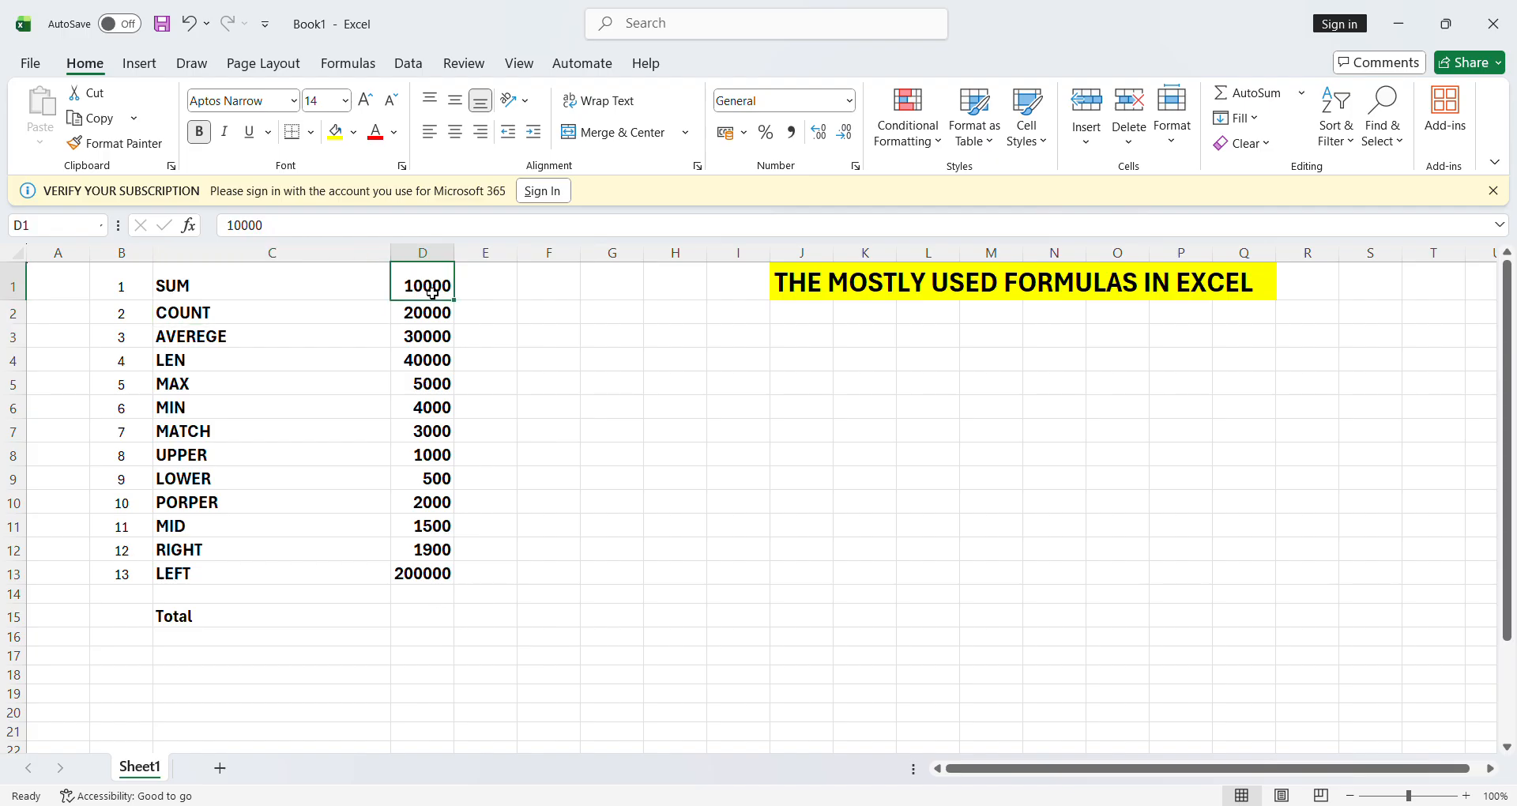
{"action": "key", "text": "Down"}
{"action": "key", "text": "Down"}
{"action": "key", "text": "Down"}
{"action": "key", "text": "Down"}
{"action": "key", "text": "Down"}
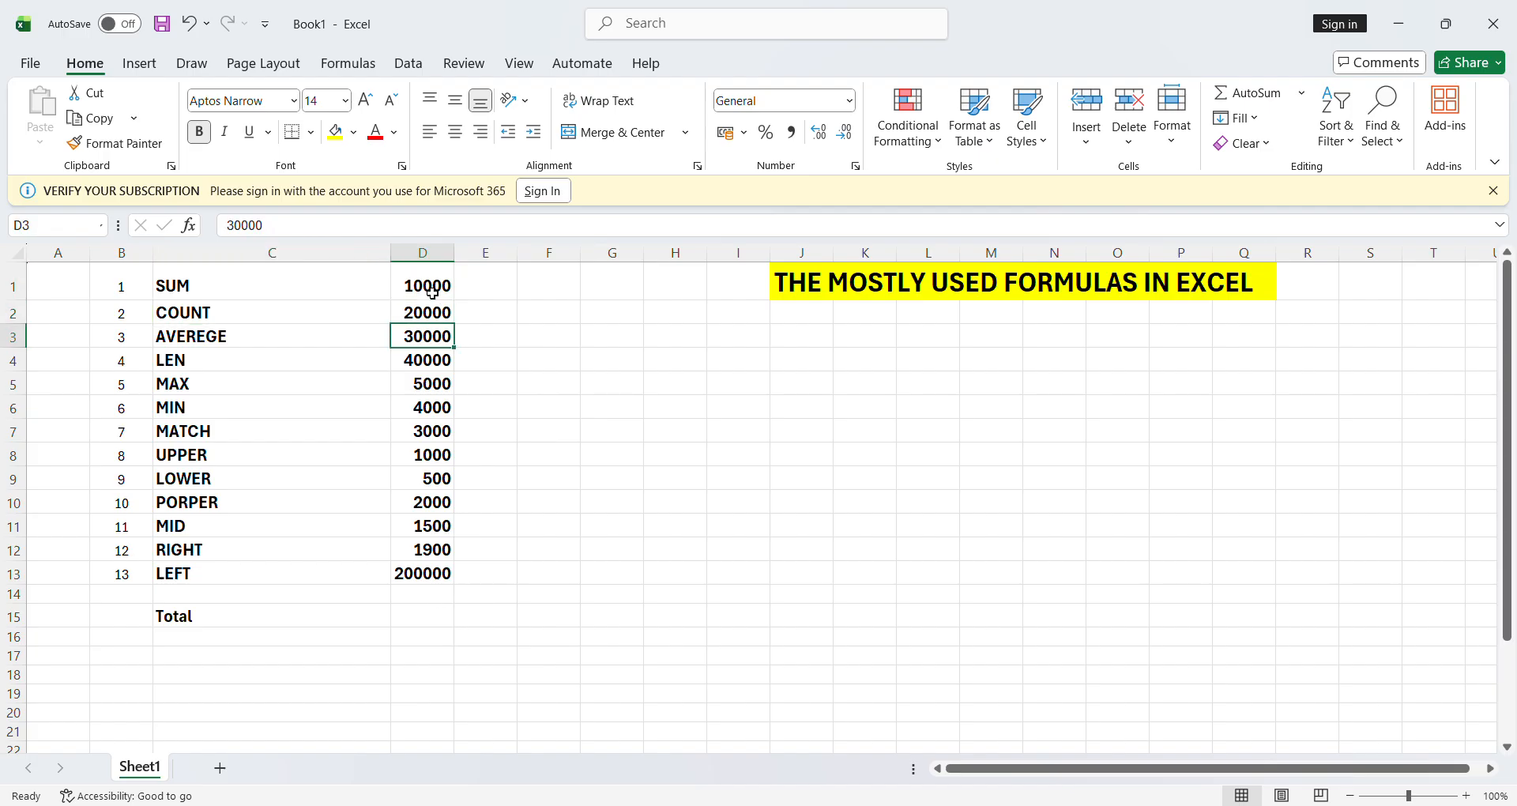
{"action": "key", "text": "Down"}
{"action": "key", "text": "Down"}
{"action": "key", "text": "Down"}
{"action": "key", "text": "Down"}
{"action": "key", "text": "Down"}
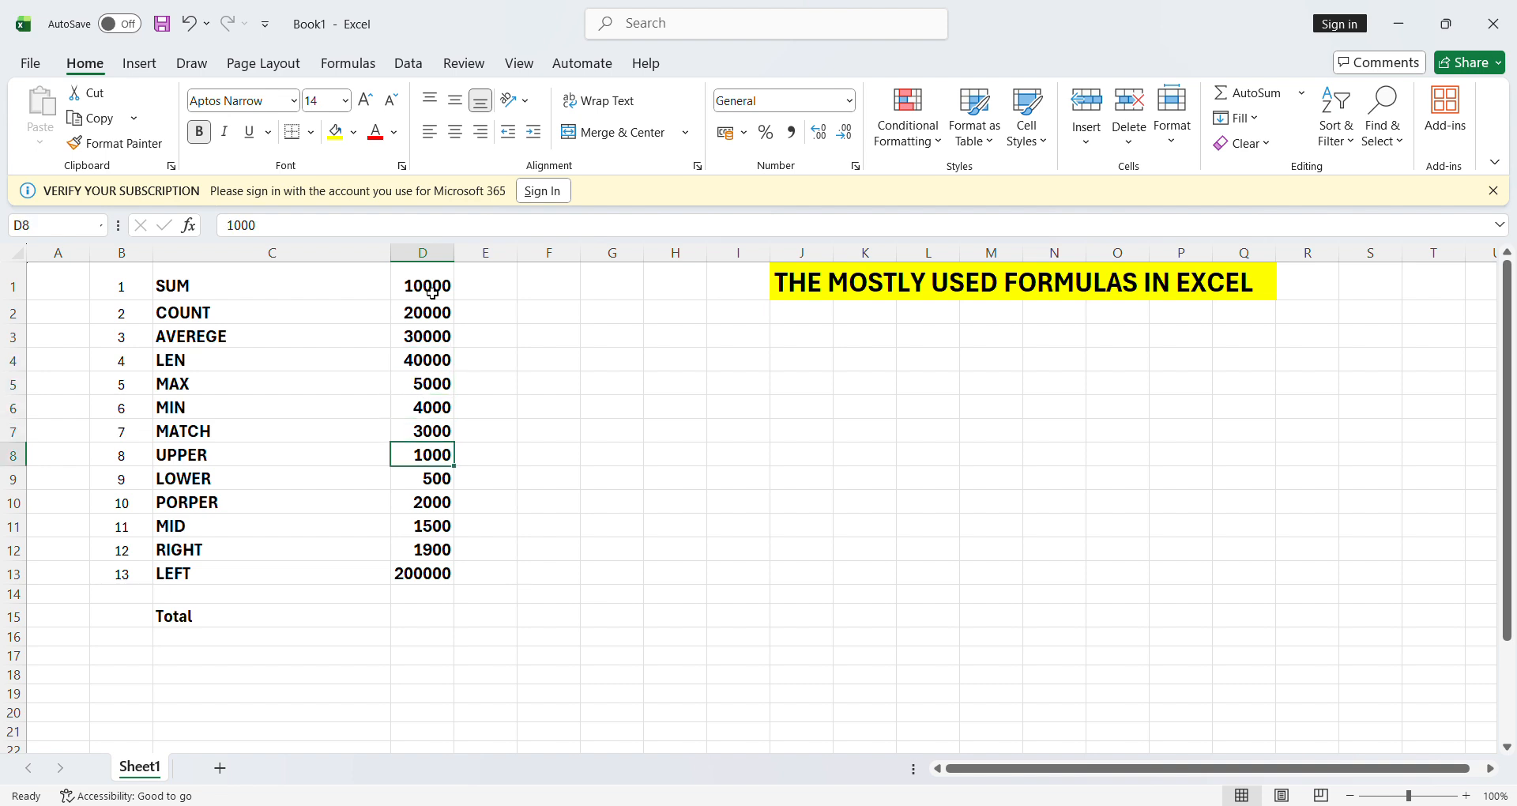
{"action": "key", "text": "Down"}
{"action": "key", "text": "Down"}
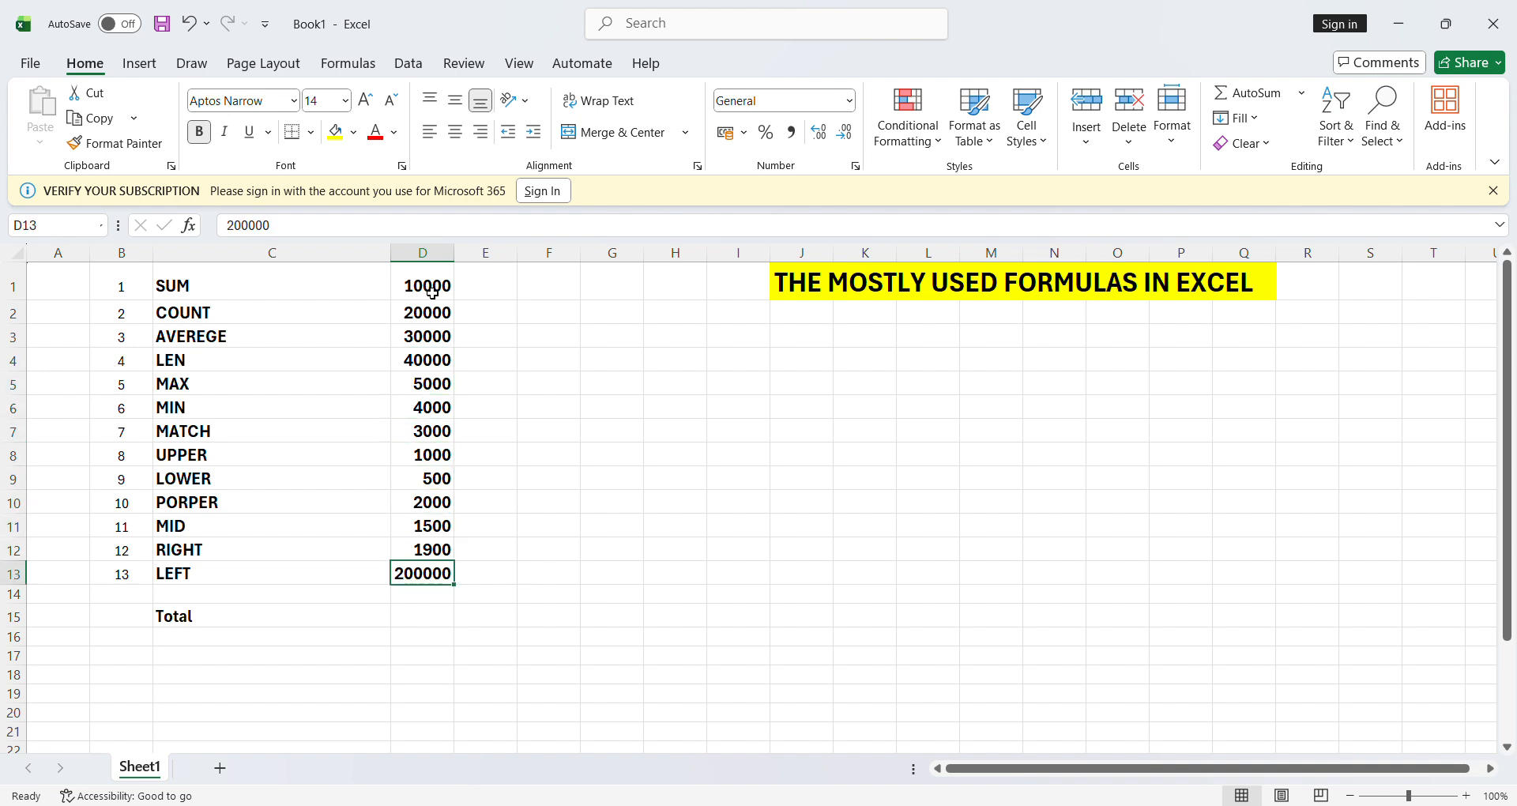
{"action": "key", "text": "Down"}
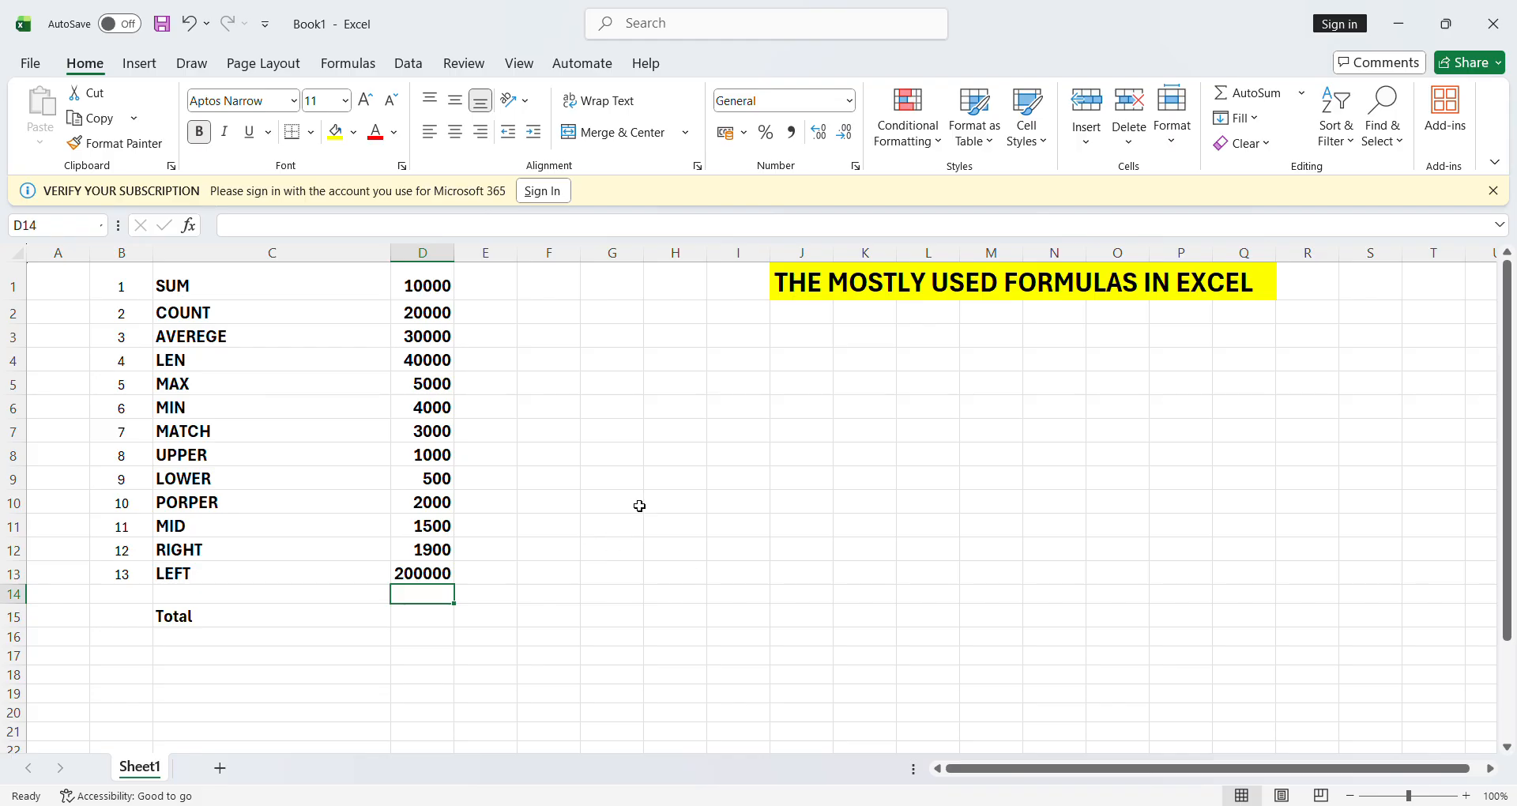
- Enter =COUNT(D1:D13) in G11, returning 13
{"action": "left_click", "coordinate": [616, 535]}
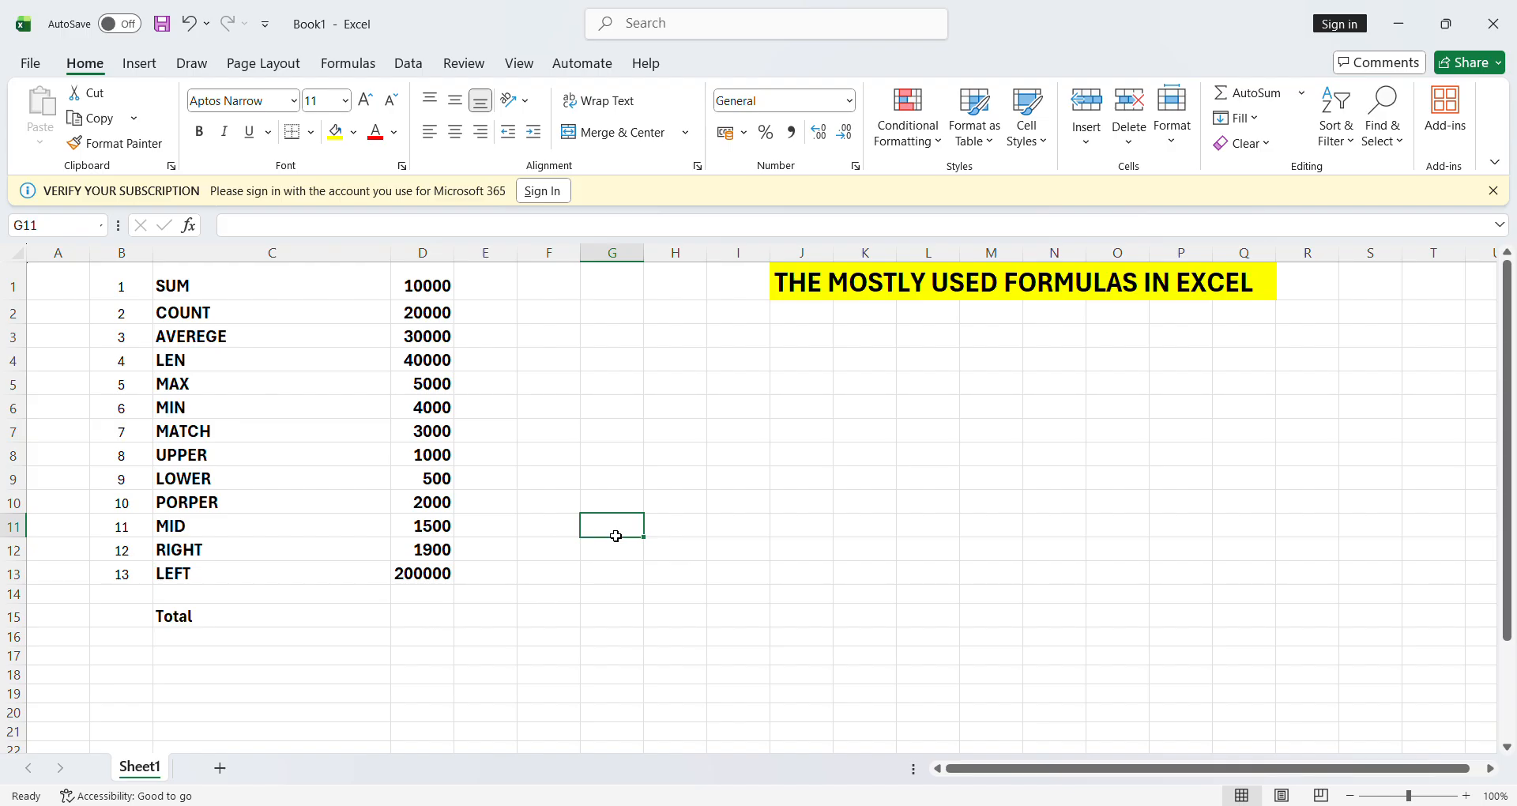
{"action": "type", "text": "=c"}
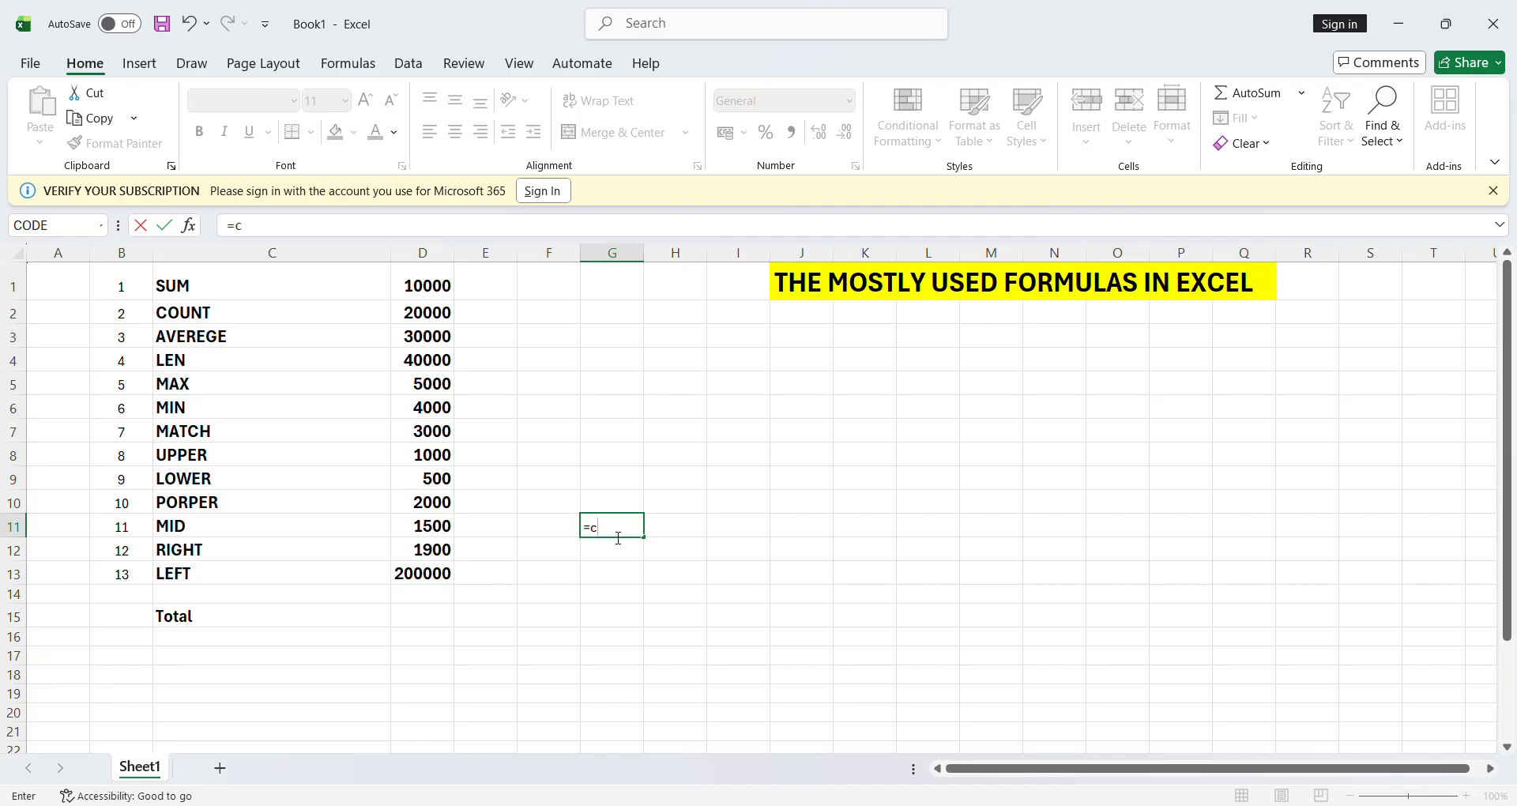
{"action": "type", "text": "oun"}
{"action": "type", "text": "("}
{"action": "left_click", "coordinate": [430, 282]}
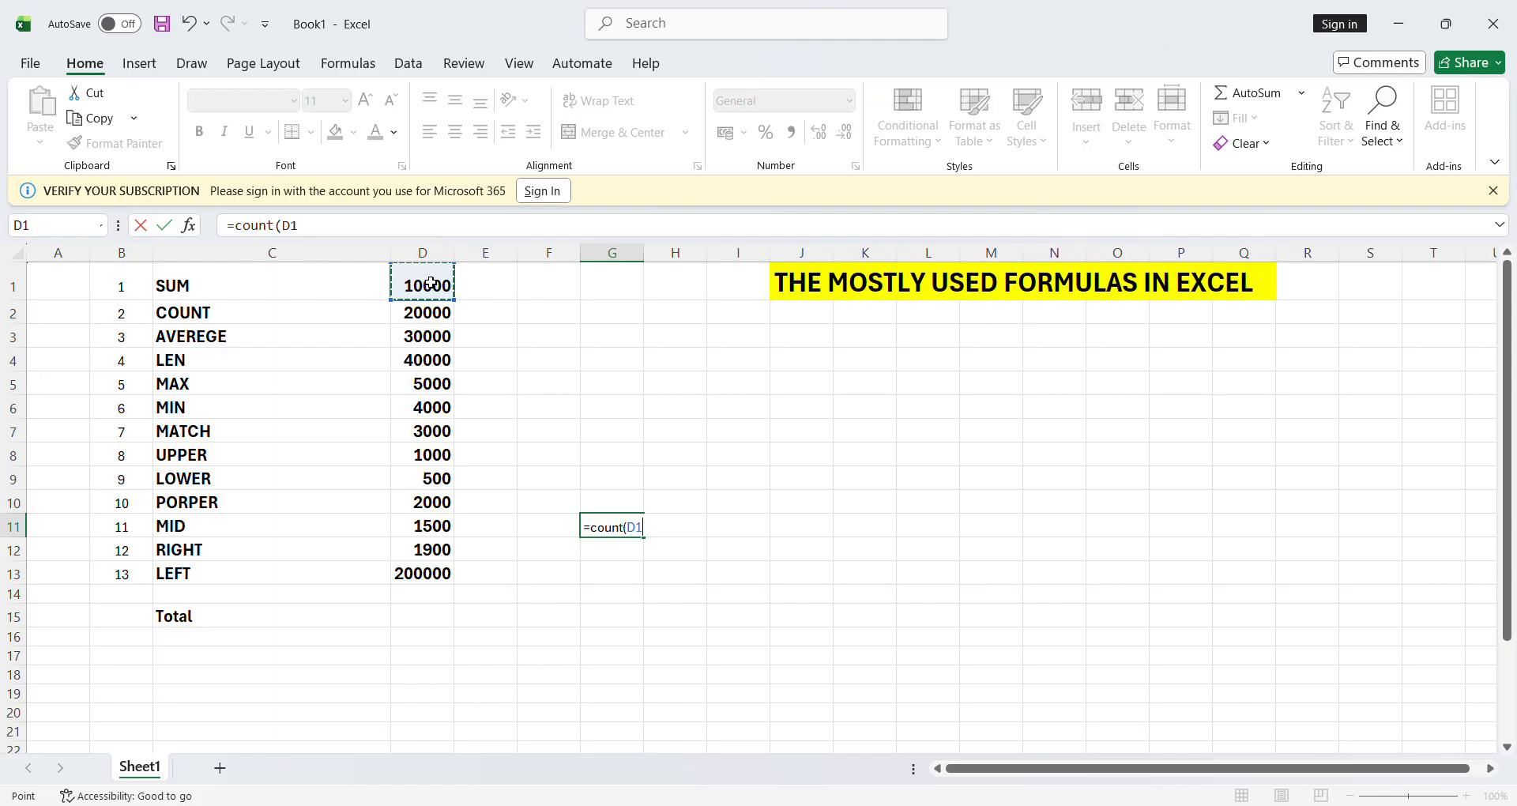
{"action": "key", "text": "shift+Down"}
{"action": "key", "text": "shift+Down"}
{"action": "key", "text": "shift+Down"}
{"action": "key", "text": "shift+Down"}
{"action": "key", "text": "shift+Down"}
{"action": "key", "text": "shift+Down"}
{"action": "key", "text": "shift+Down"}
{"action": "key", "text": "shift+Down"}
{"action": "key", "text": "shift+Down"}
{"action": "key", "text": "shift+Down"}
{"action": "key", "text": "shift+Down"}
{"action": "key", "text": "shift+Down"}
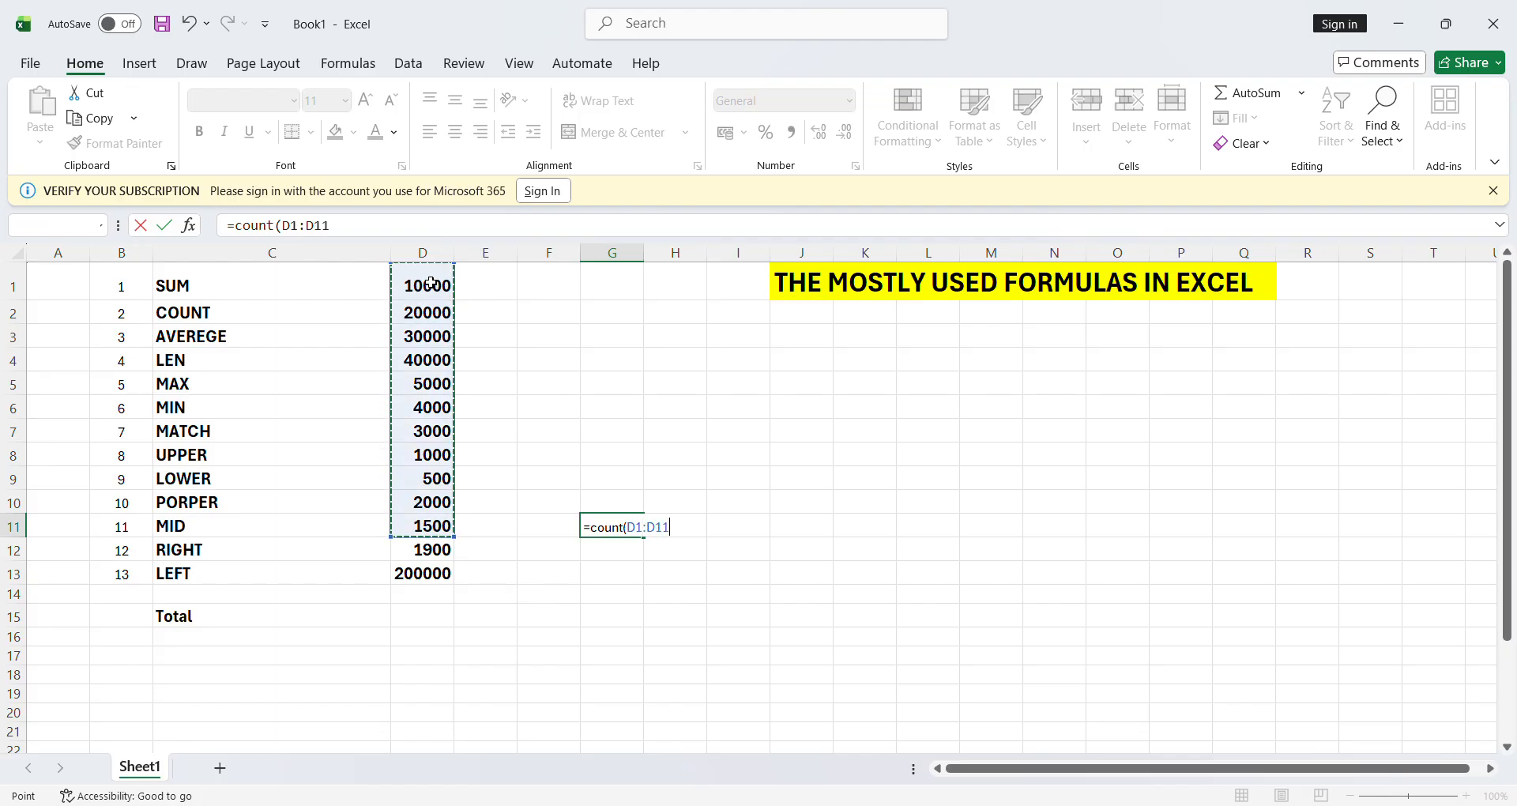
{"action": "type", "text": ")"}
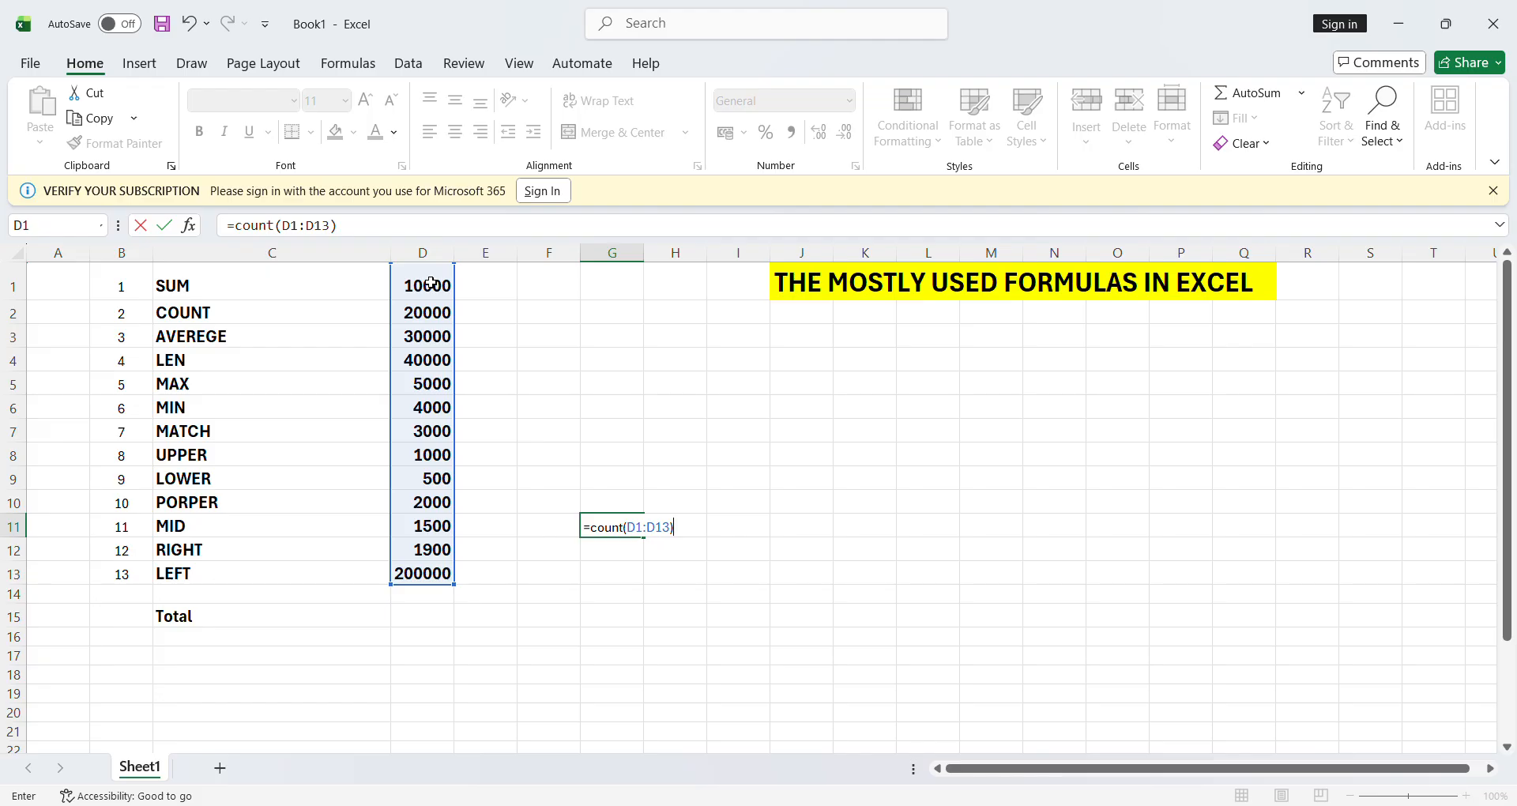
{"action": "key", "text": "Return"}
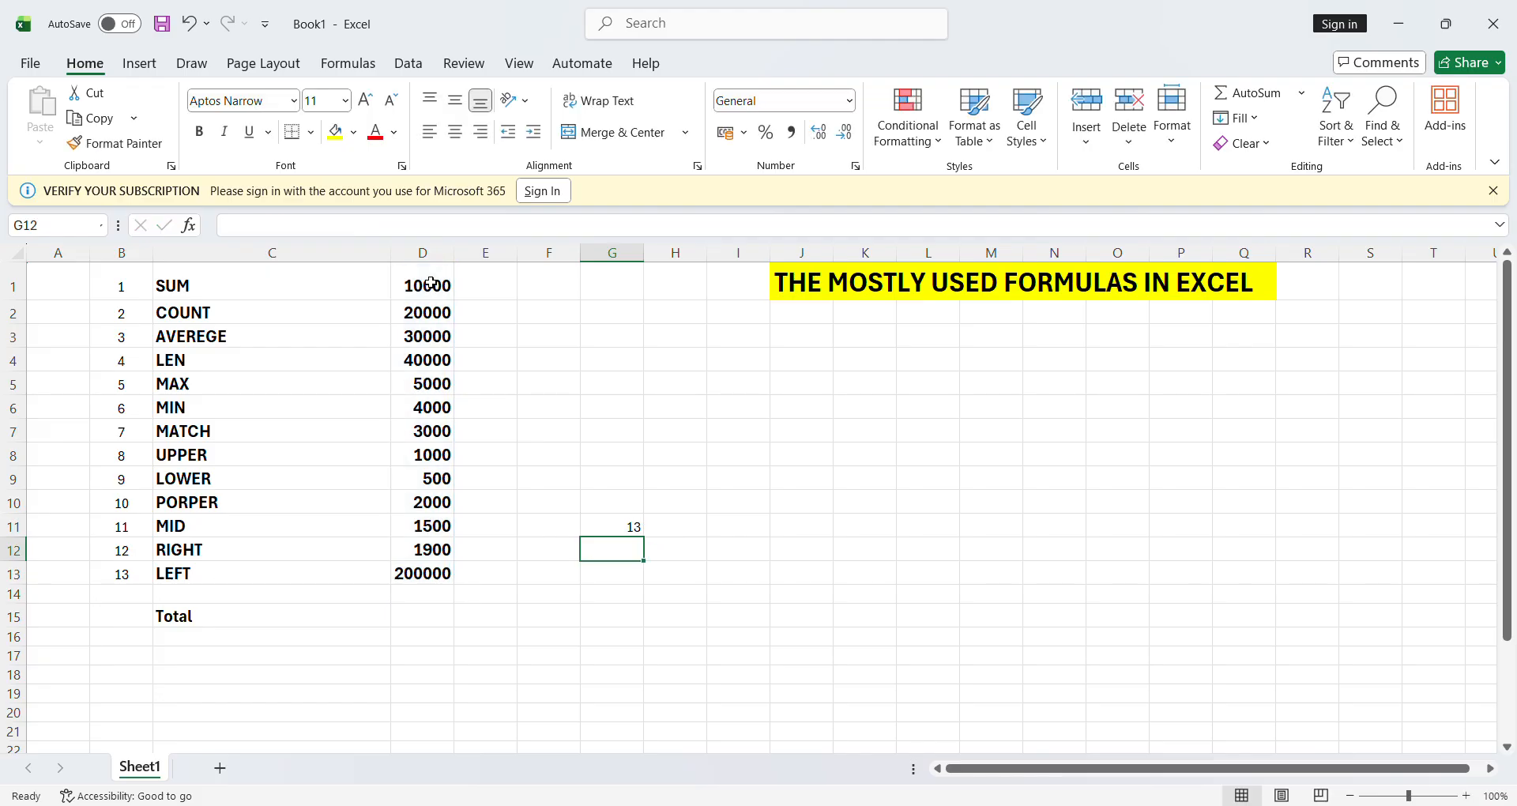
{"action": "left_click", "coordinate": [613, 535]}
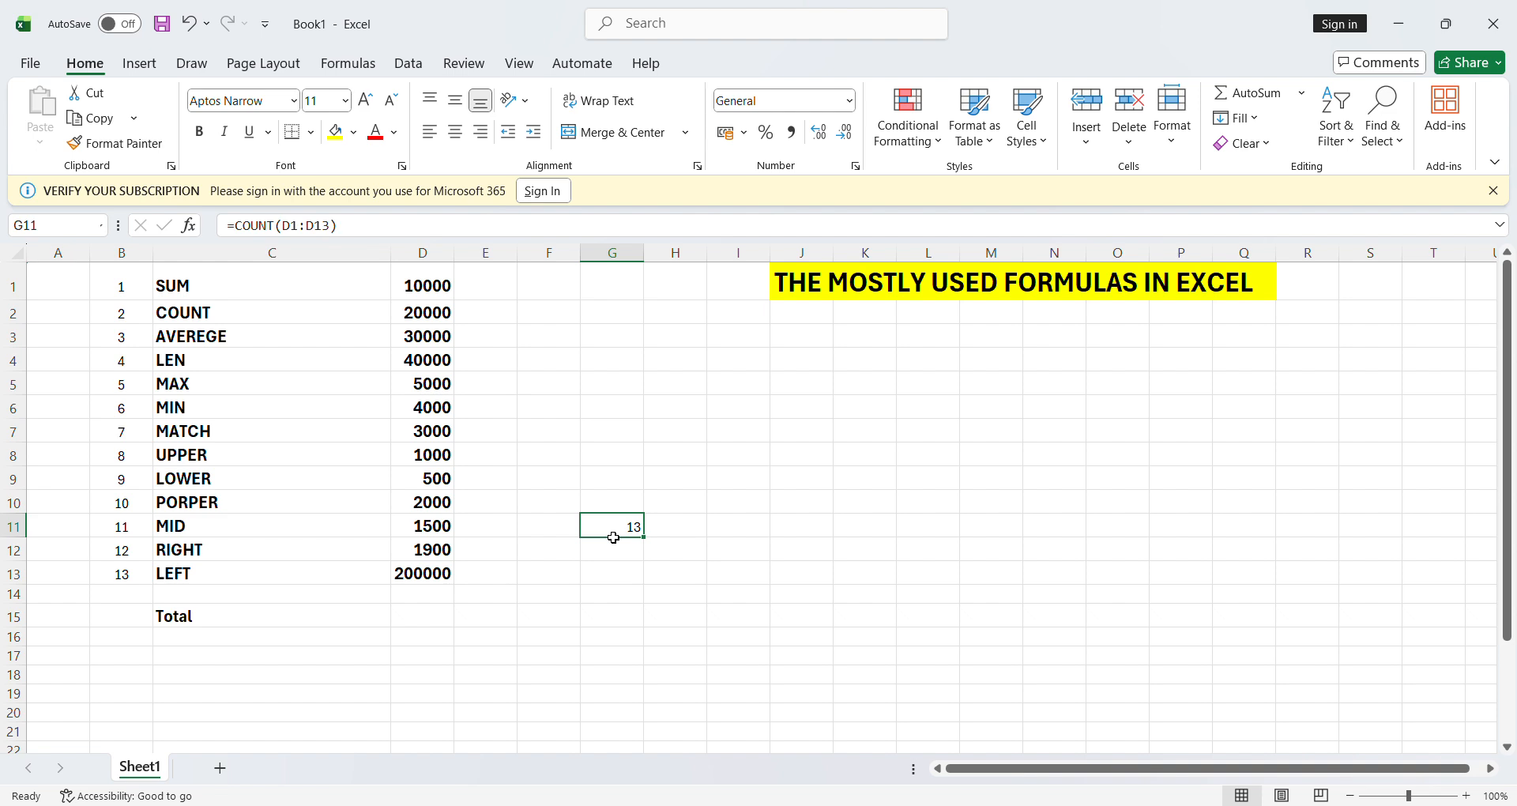
{"action": "left_click", "coordinate": [440, 288]}
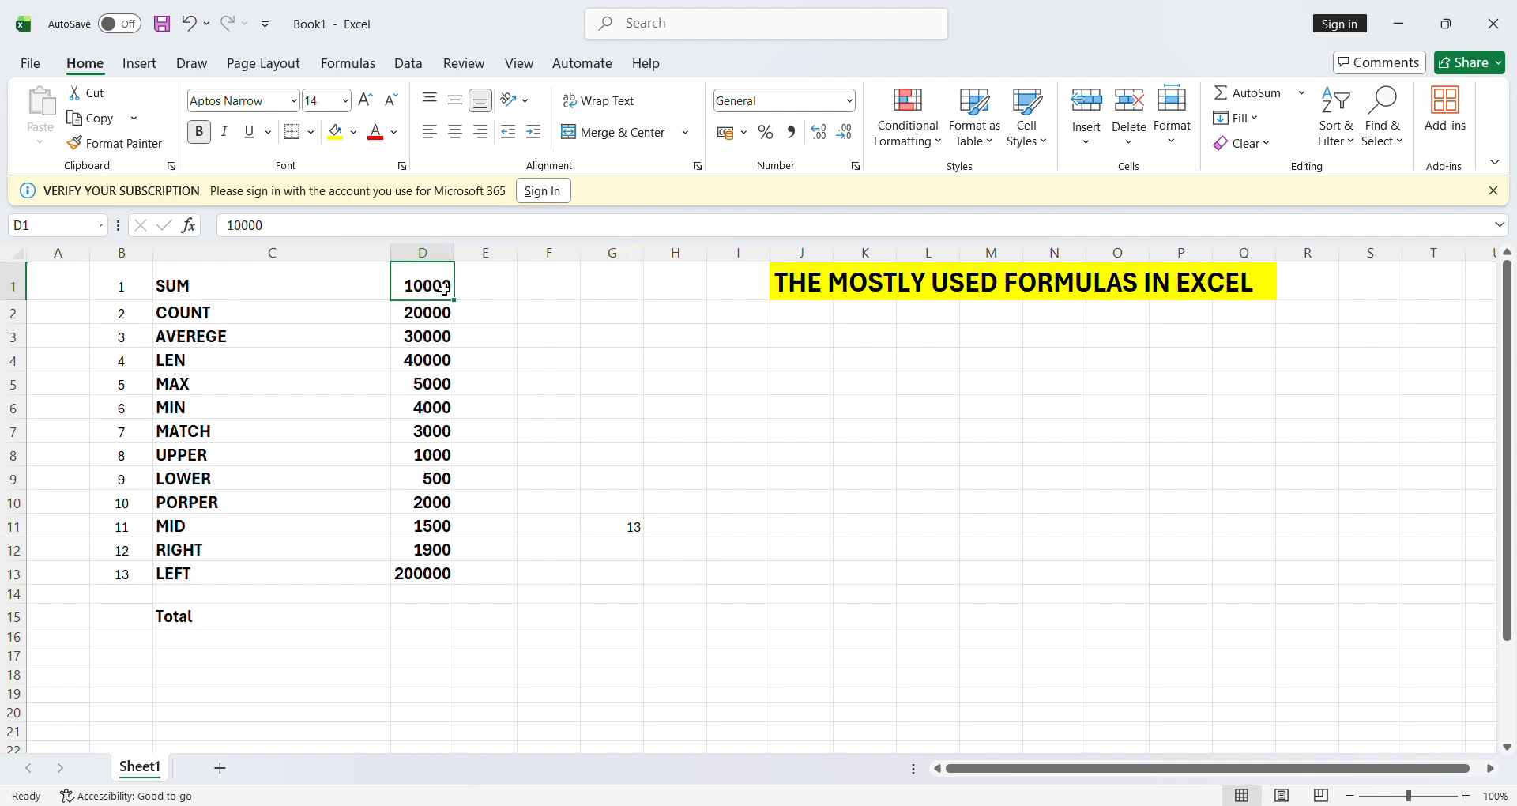
- Review the column D values, then delete the COUNT formula from G11
{"action": "key", "text": "Down"}
{"action": "key", "text": "Down"}
{"action": "key", "text": "Down"}
{"action": "key", "text": "Up"}
{"action": "key", "text": "Up"}
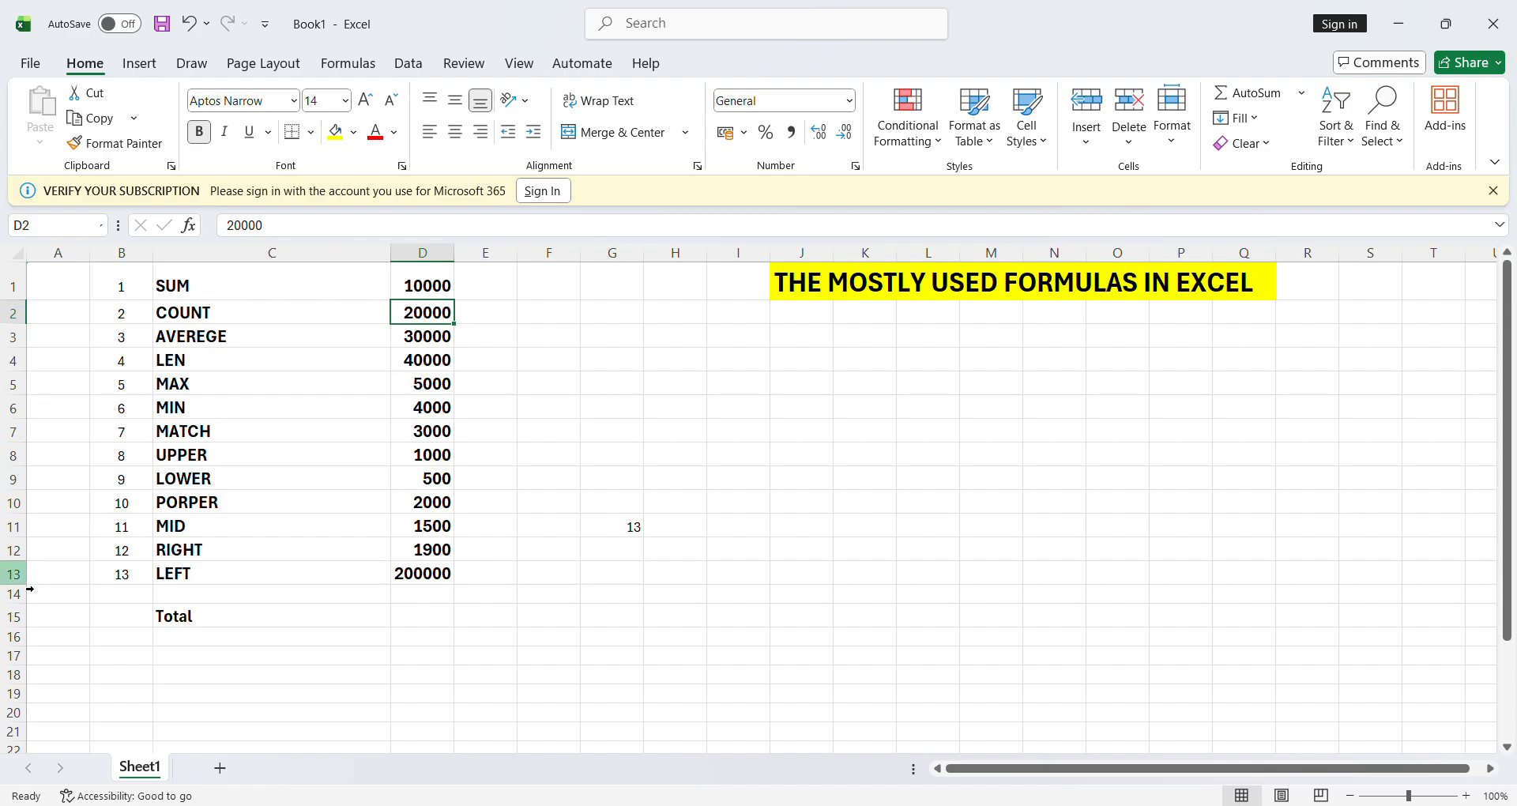
{"action": "left_click", "coordinate": [413, 577]}
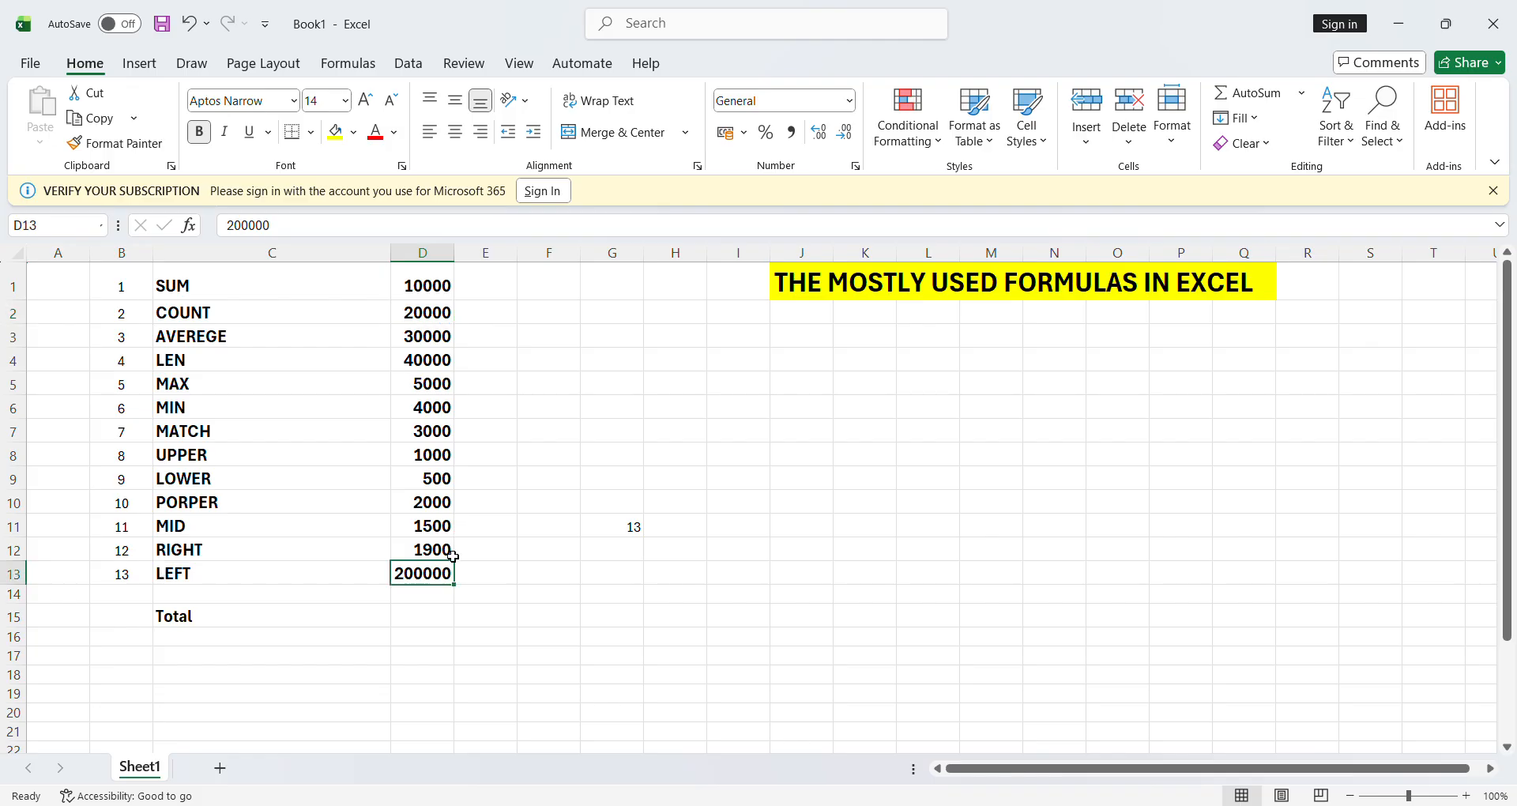
{"action": "left_click", "coordinate": [628, 531]}
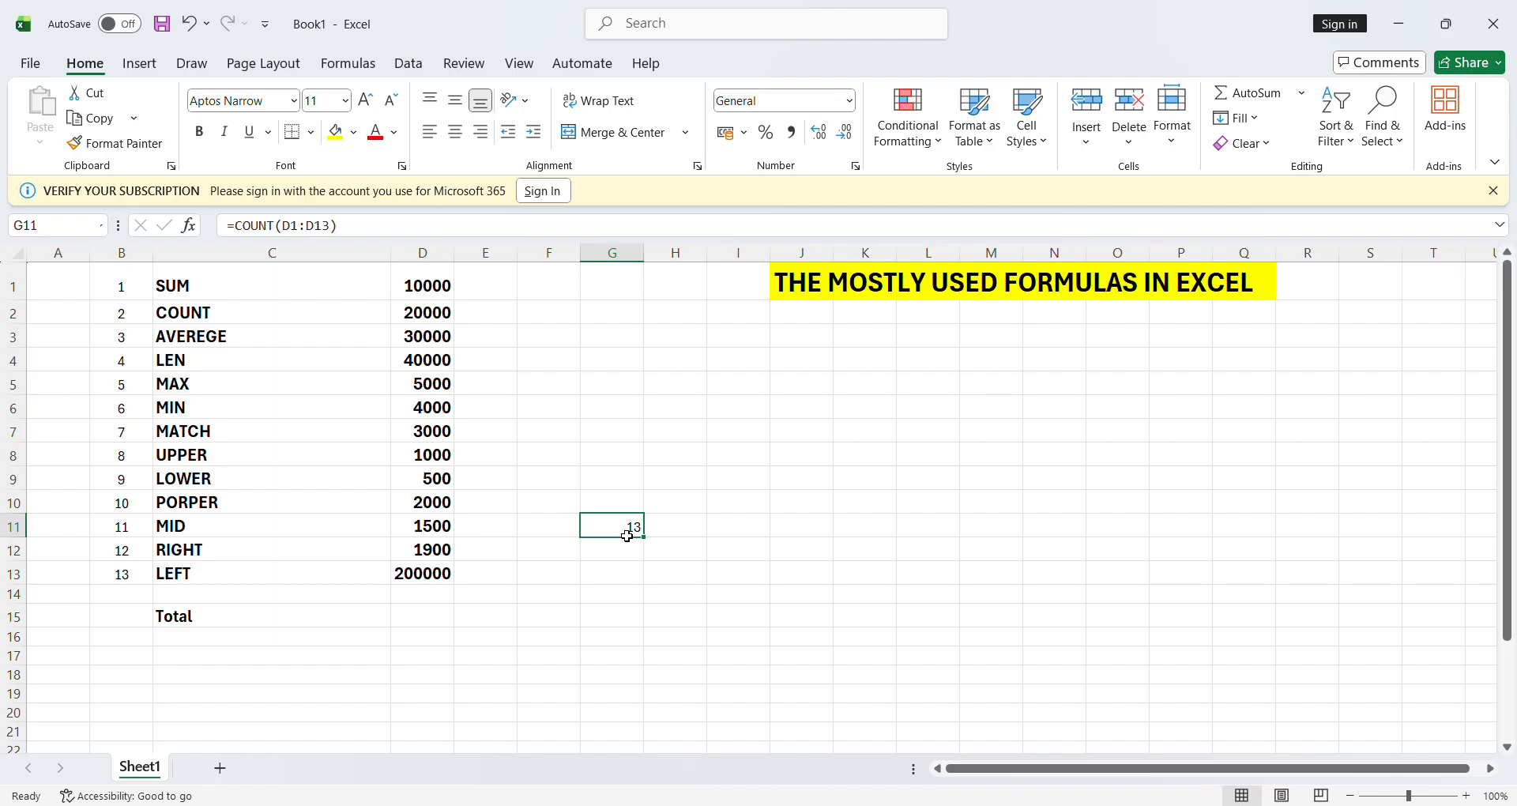
{"action": "key", "text": "Delete"}
{"action": "key", "text": "Left"}
{"action": "key", "text": "Left"}
{"action": "key", "text": "Left"}
{"action": "key", "text": "Up"}
{"action": "key", "text": "Up"}
{"action": "key", "text": "Up"}
{"action": "key", "text": "Up"}
{"action": "key", "text": "Up"}
{"action": "key", "text": "Up"}
{"action": "key", "text": "Up"}
{"action": "key", "text": "Up"}
{"action": "key", "text": "Up"}
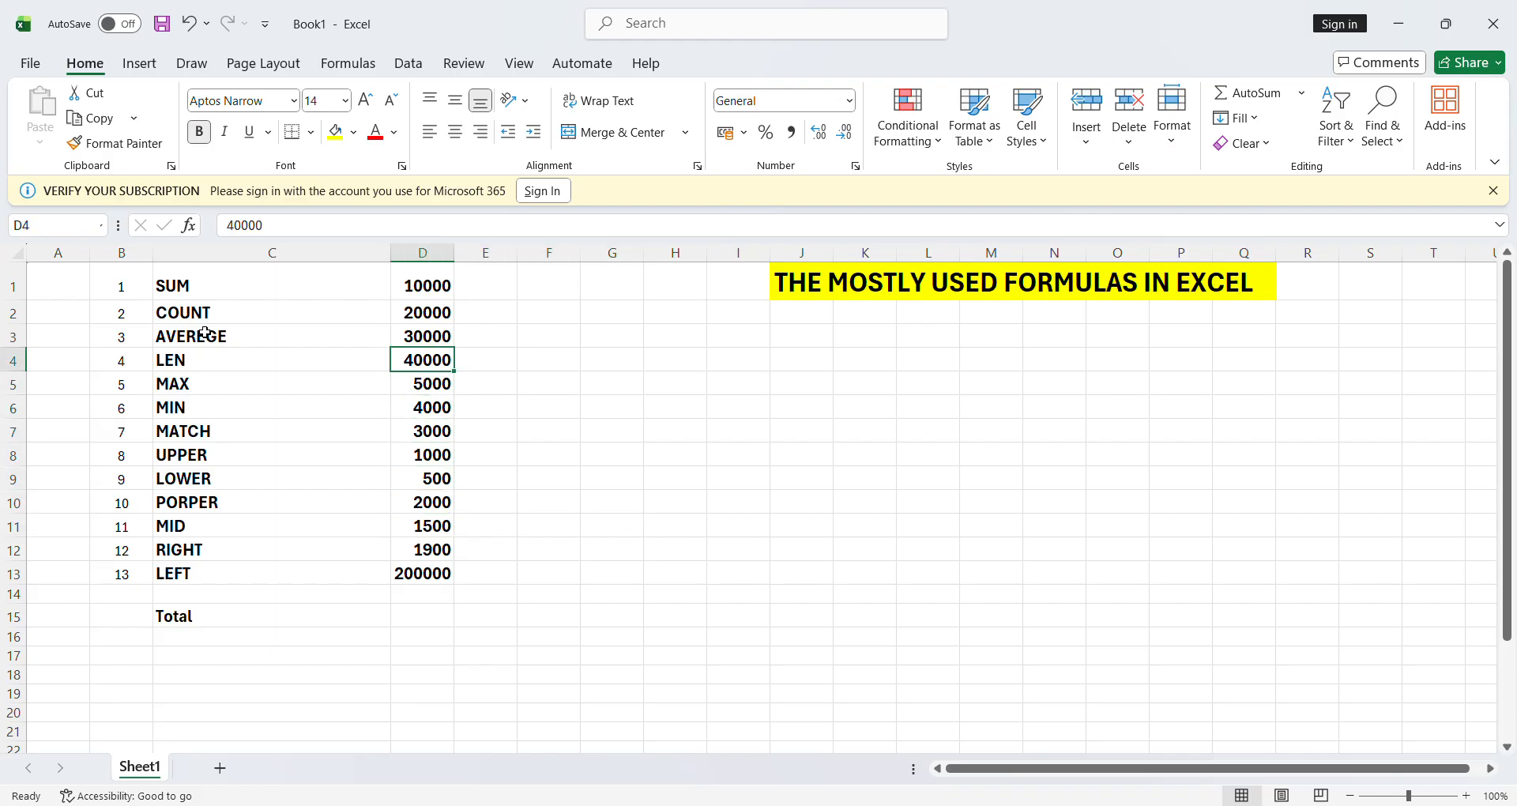
{"action": "key", "text": "Up"}
{"action": "key", "text": "Down"}
{"action": "key", "text": "Down"}
{"action": "key", "text": "Down"}
{"action": "key", "text": "Down"}
{"action": "key", "text": "Down"}
{"action": "key", "text": "Down"}
{"action": "key", "text": "Down"}
{"action": "key", "text": "Down"}
{"action": "key", "text": "Down"}
{"action": "key", "text": "Down"}
{"action": "key", "text": "Down"}
{"action": "key", "text": "Down"}
{"action": "key", "text": "Down"}
{"action": "key", "text": "Down"}
{"action": "key", "text": "Down"}
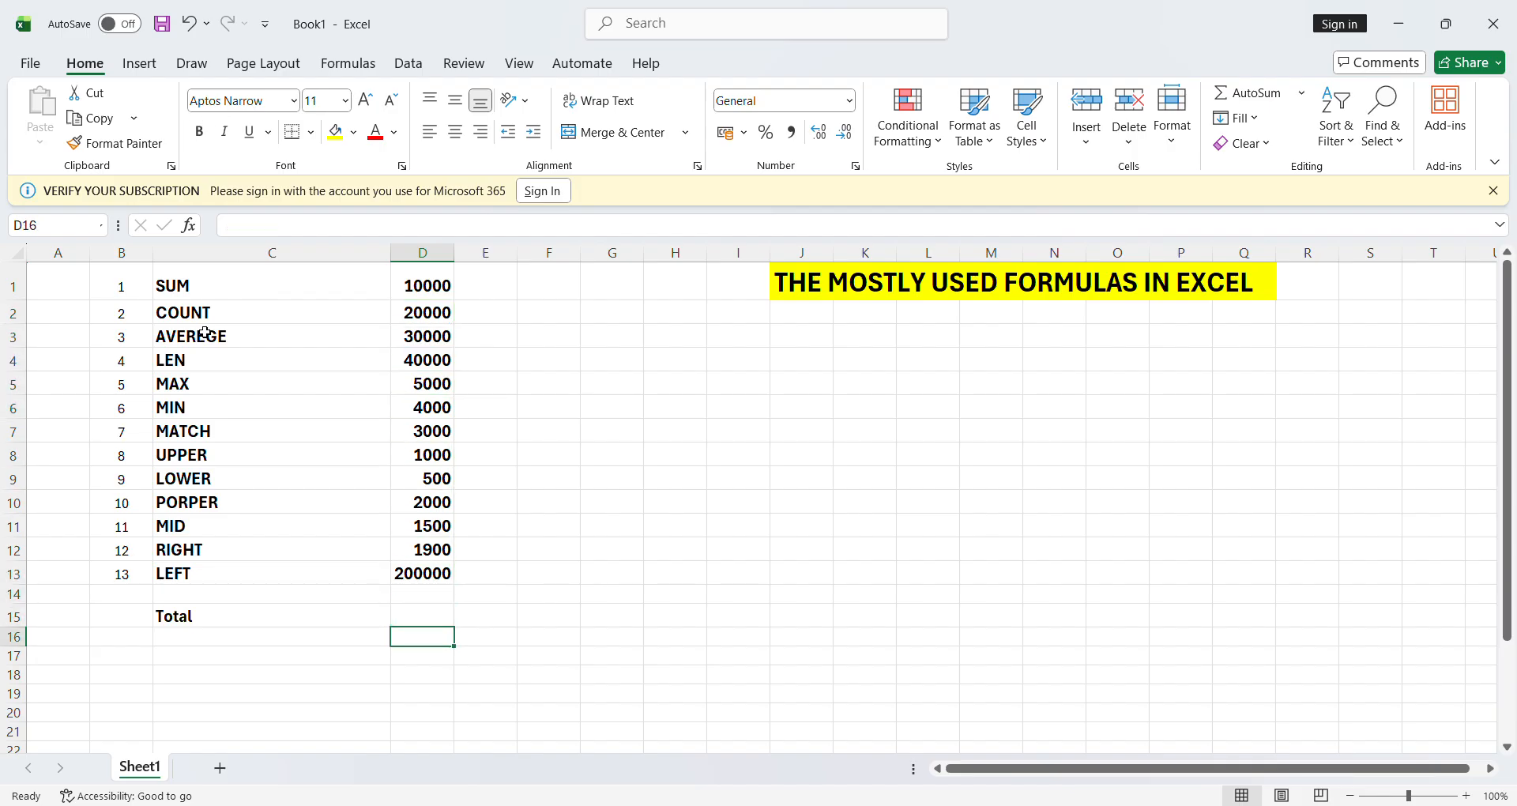
- Enter =AVERAGE(D1:D13) in D16, returning 24530.77
{"action": "type", "text": "=ave"}
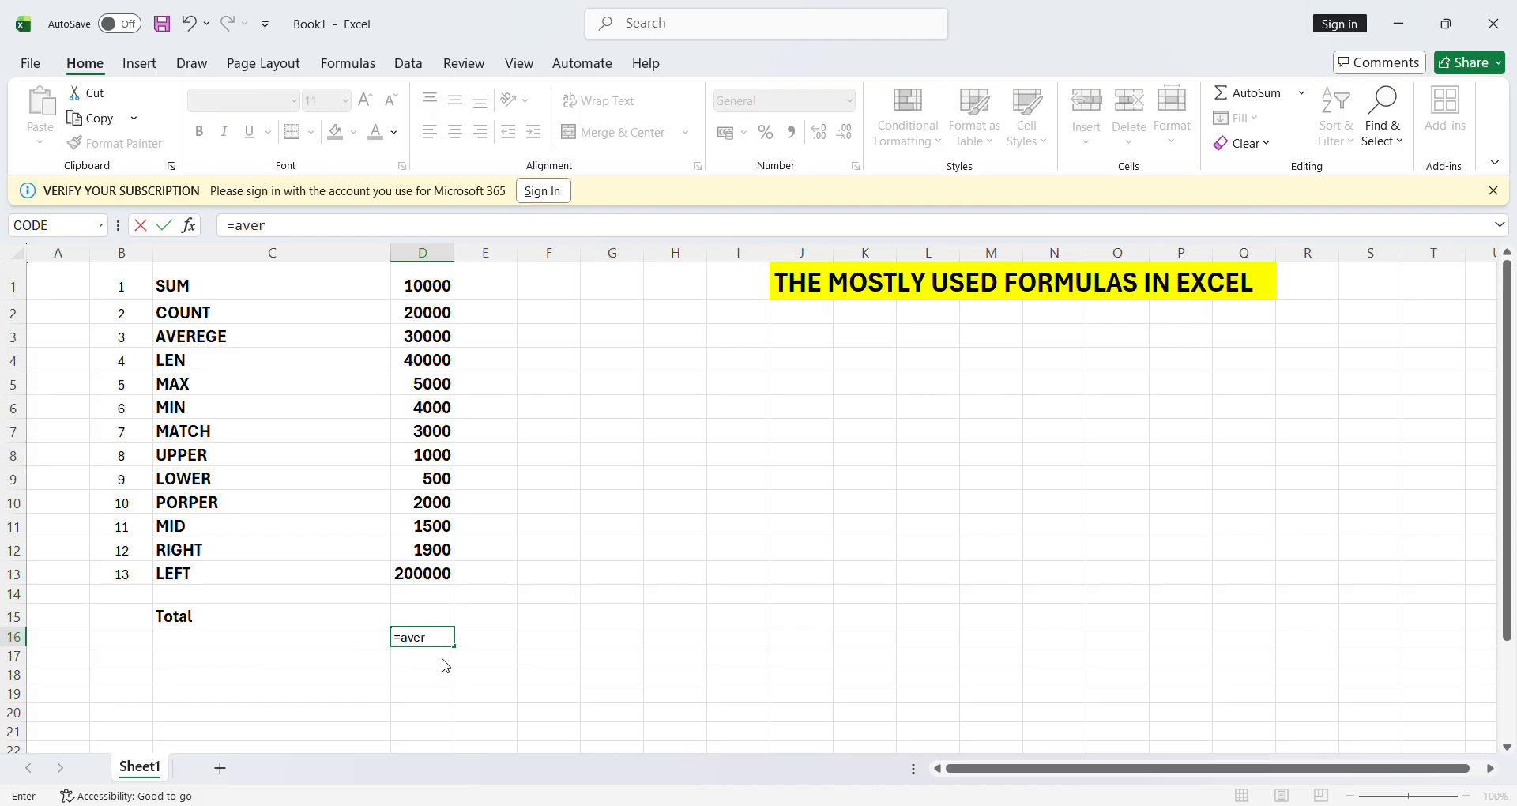
{"action": "type", "text": "r"}
{"action": "key", "text": "Tab"}
{"action": "left_click", "coordinate": [431, 288]}
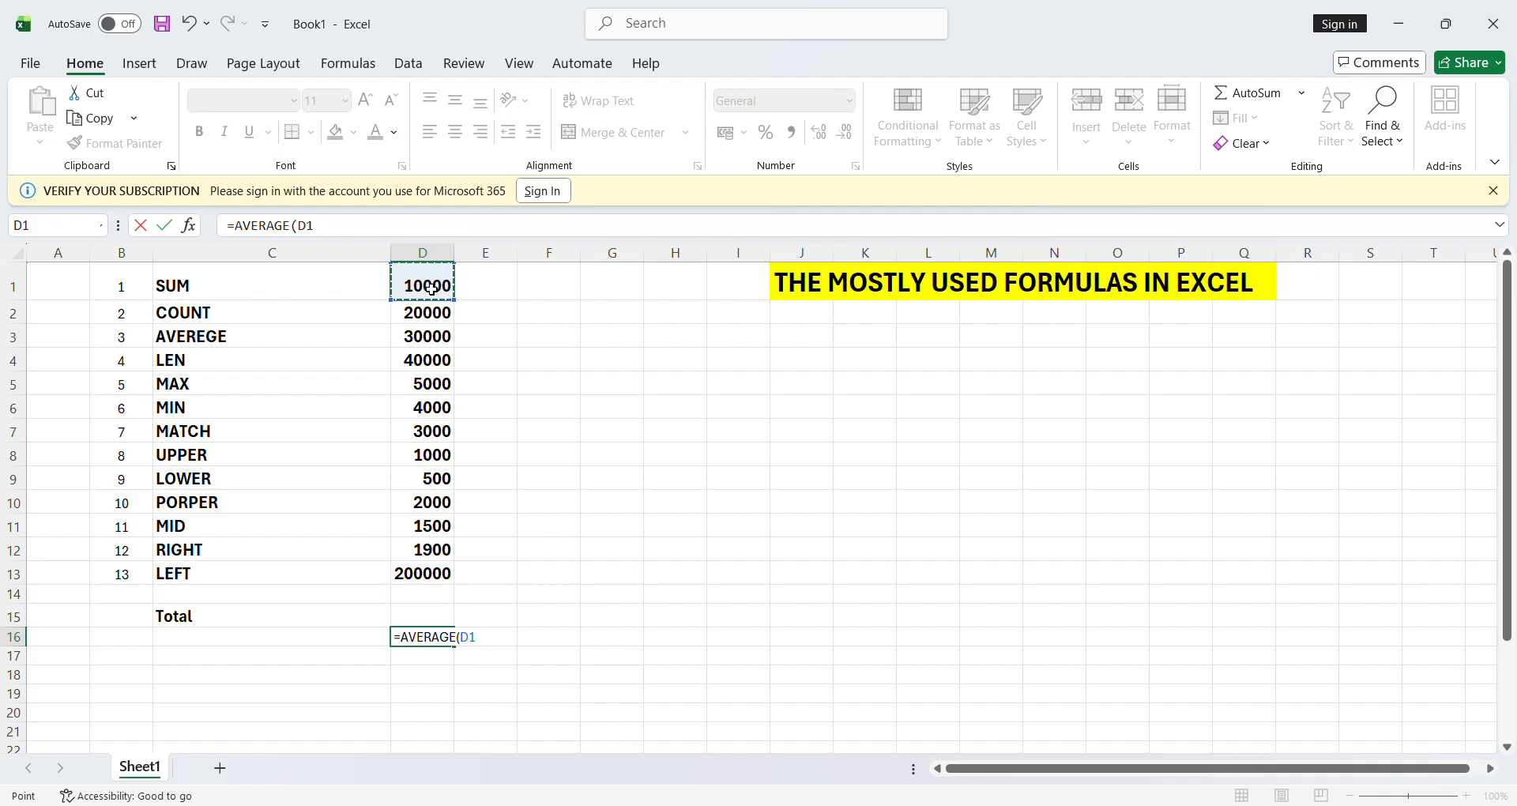
{"action": "key", "text": "shift+Down"}
{"action": "key", "text": "shift+Down"}
{"action": "key", "text": "shift+Down"}
{"action": "key", "text": "shift+Down"}
{"action": "key", "text": "shift+Down"}
{"action": "key", "text": "shift+Down"}
{"action": "key", "text": "shift+Down"}
{"action": "key", "text": "shift+Down"}
{"action": "key", "text": "shift+Down"}
{"action": "key", "text": "shift+Down"}
{"action": "key", "text": "shift+Down"}
{"action": "key", "text": "shift+Down"}
{"action": "type", "text": ")"}
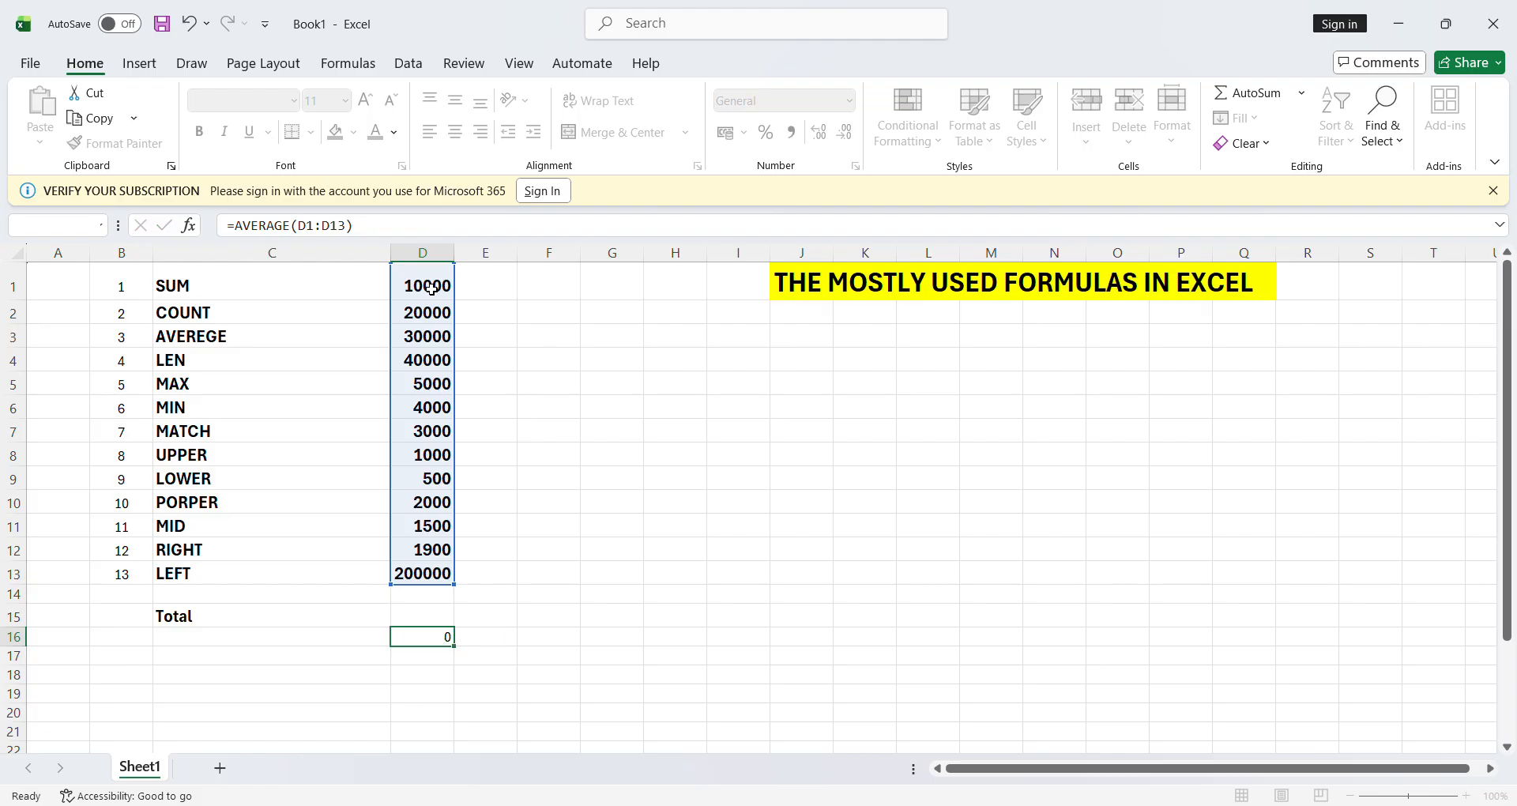
{"action": "key", "text": "Return"}
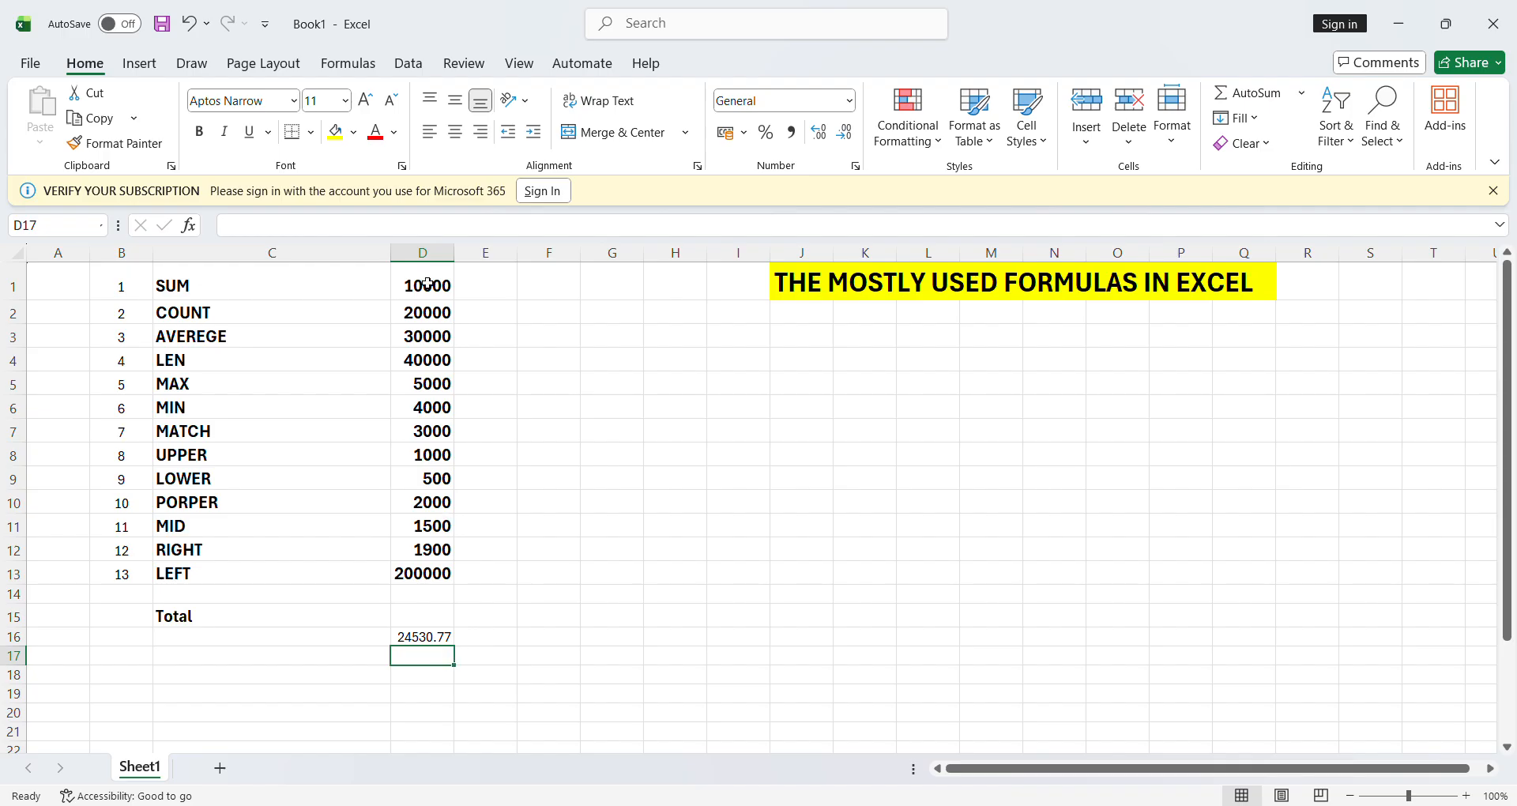
{"action": "left_click", "coordinate": [422, 643]}
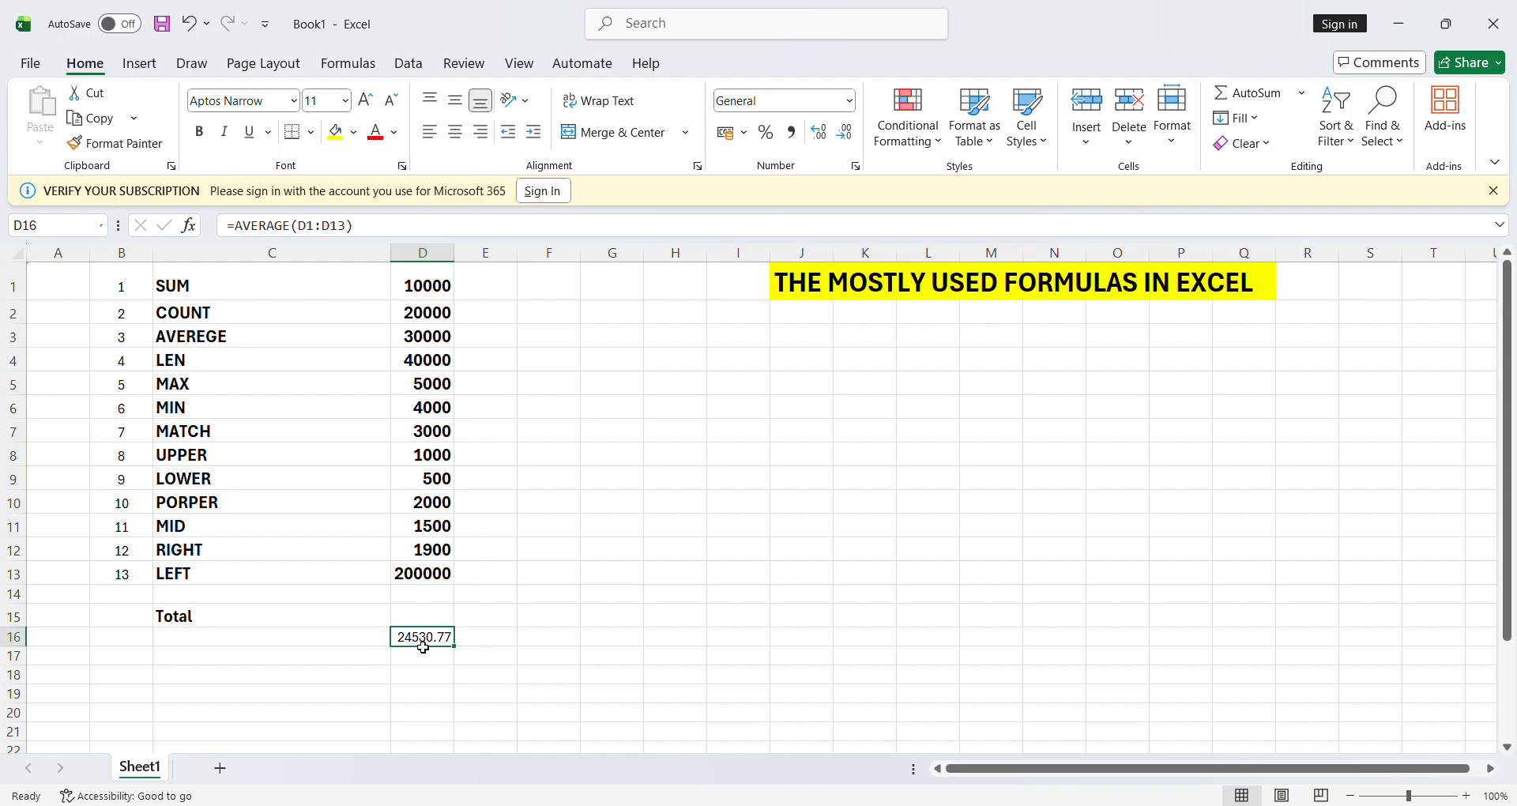
- Delete the average from D16 and start a formula in G2 referencing D2, then erase it
{"action": "key", "text": "Delete"}
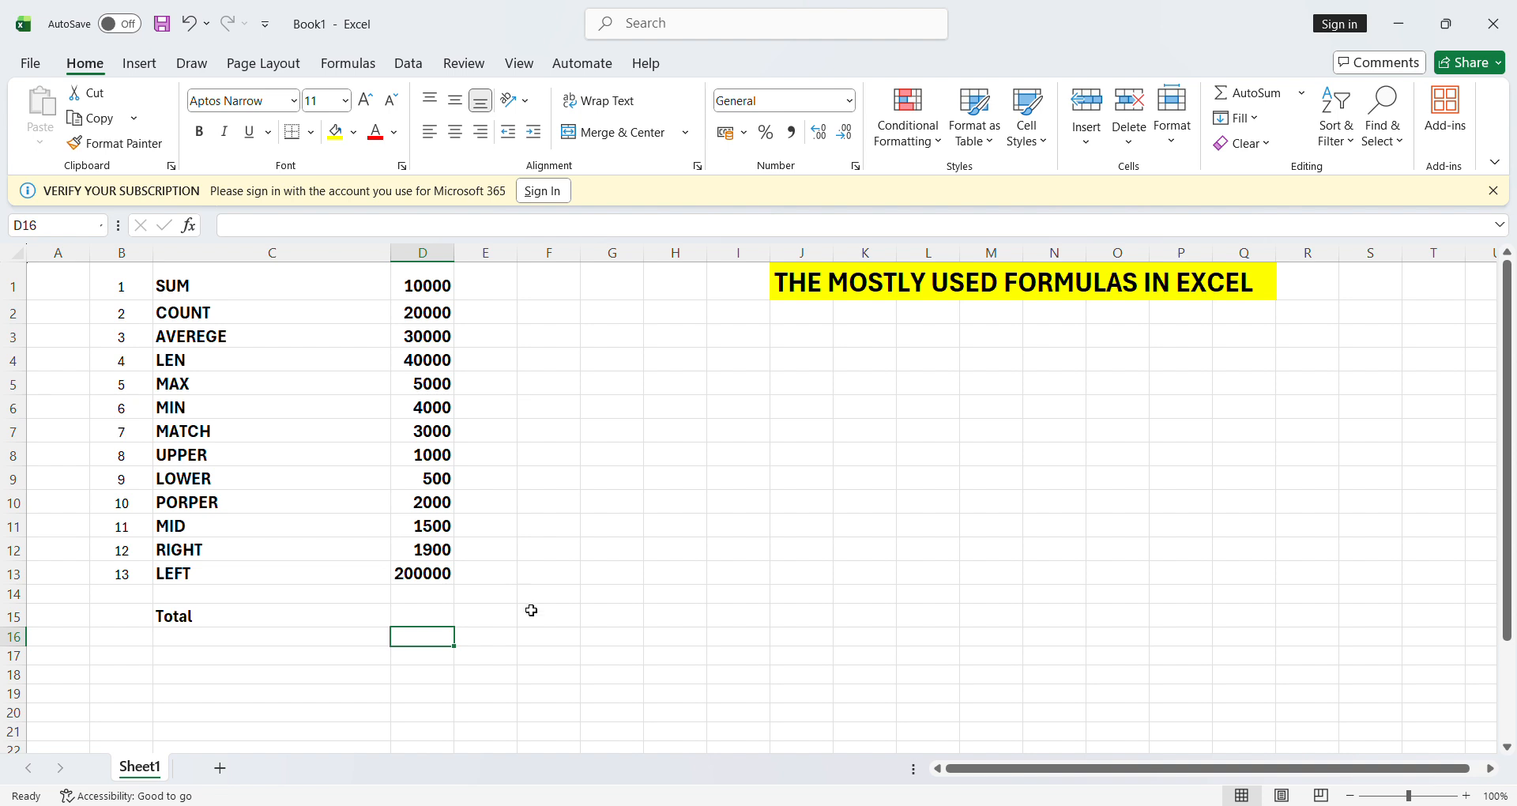
{"action": "left_click", "coordinate": [564, 580]}
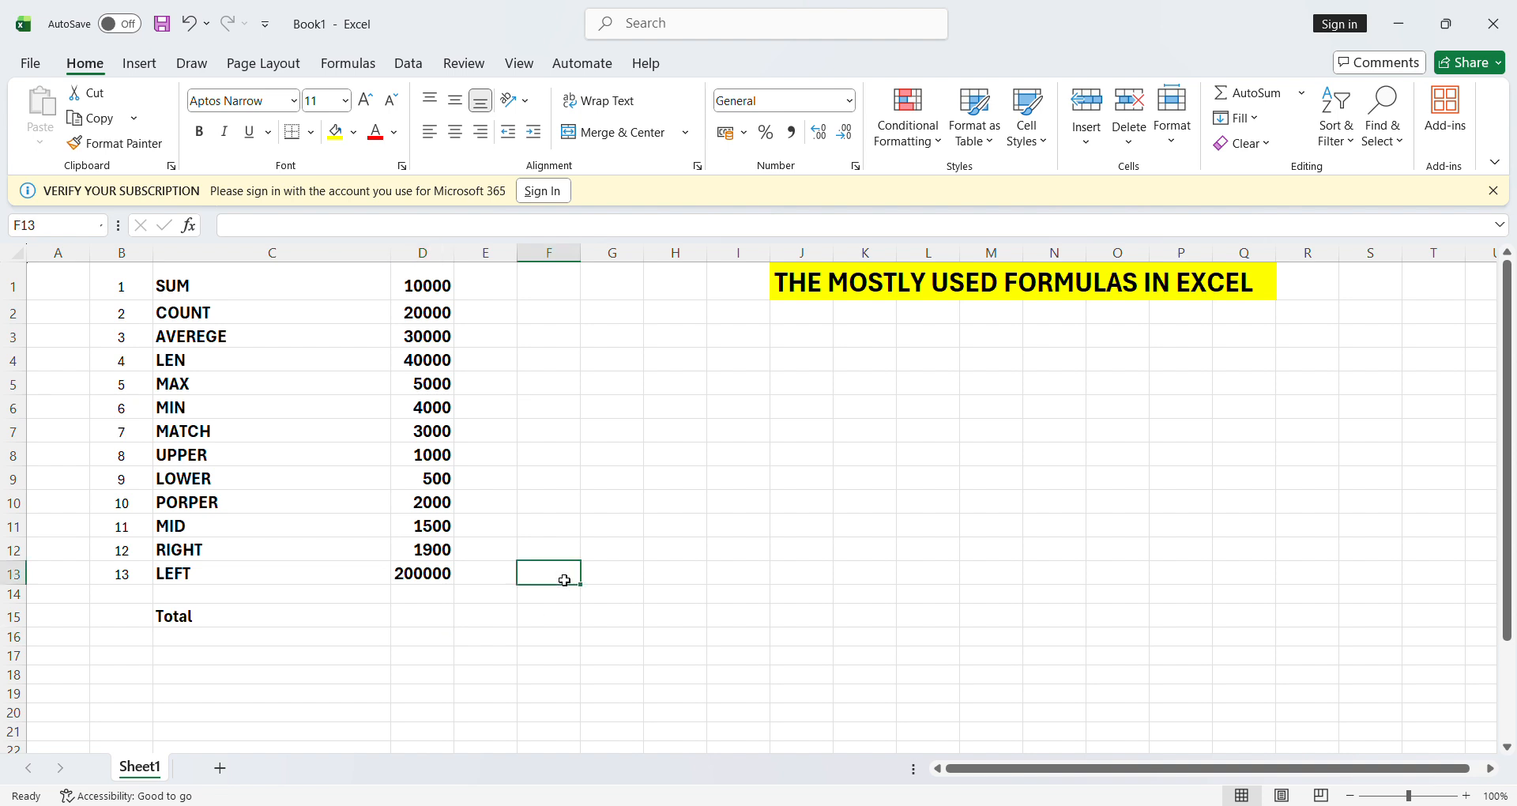
{"action": "left_click", "coordinate": [621, 316]}
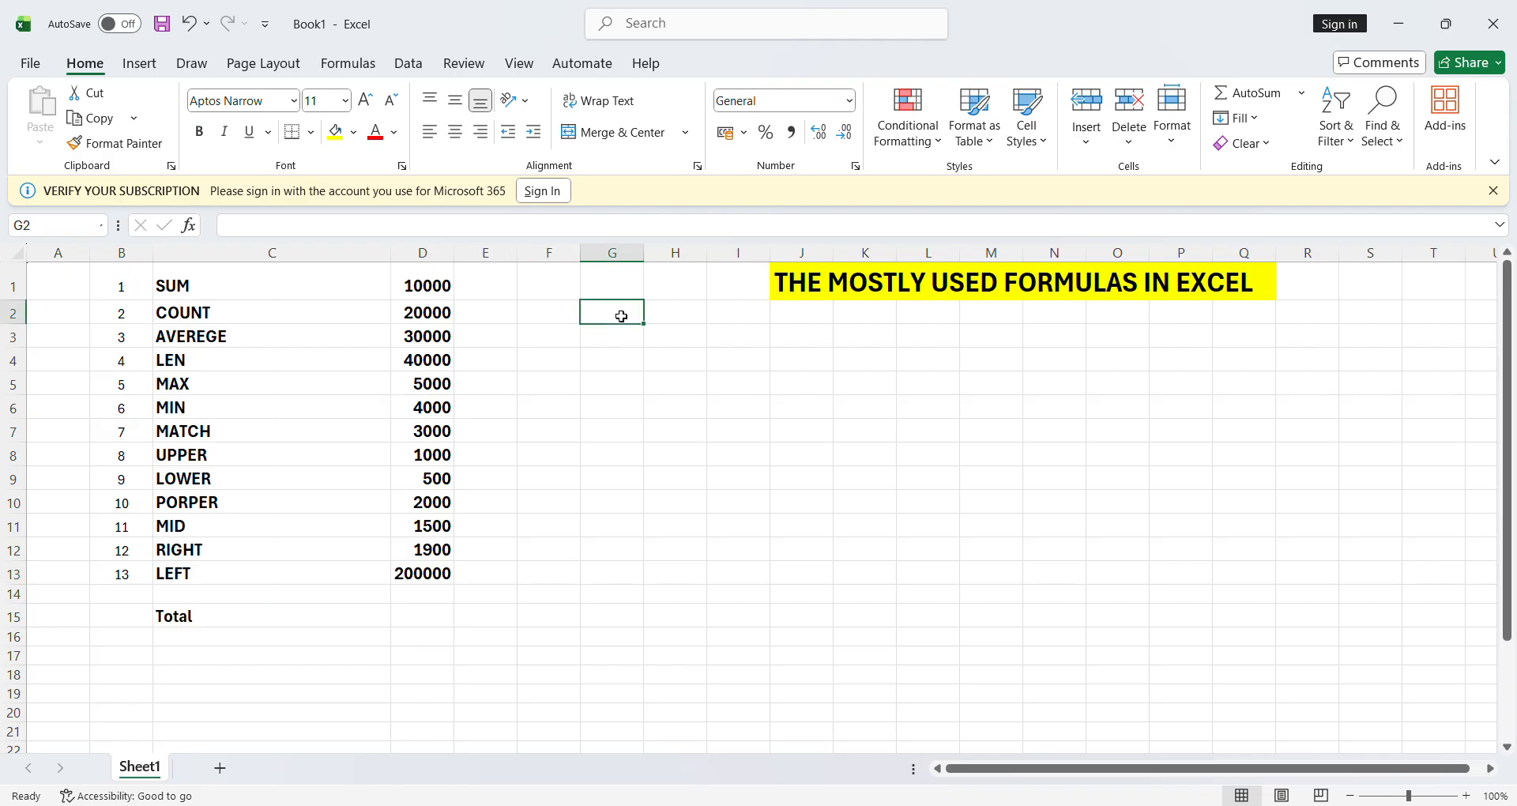
{"action": "type", "text": "="}
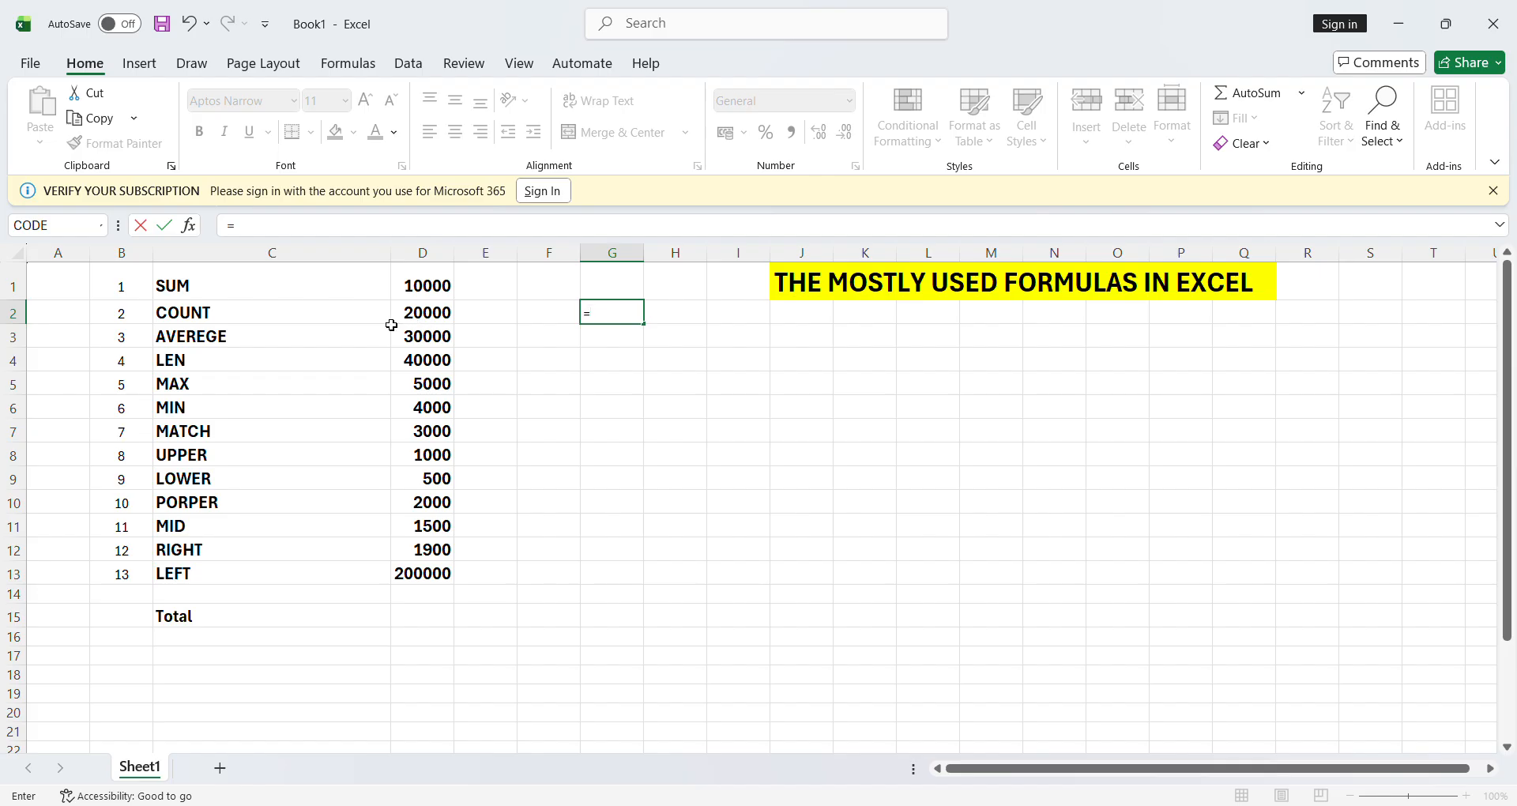
{"action": "left_click", "coordinate": [427, 320]}
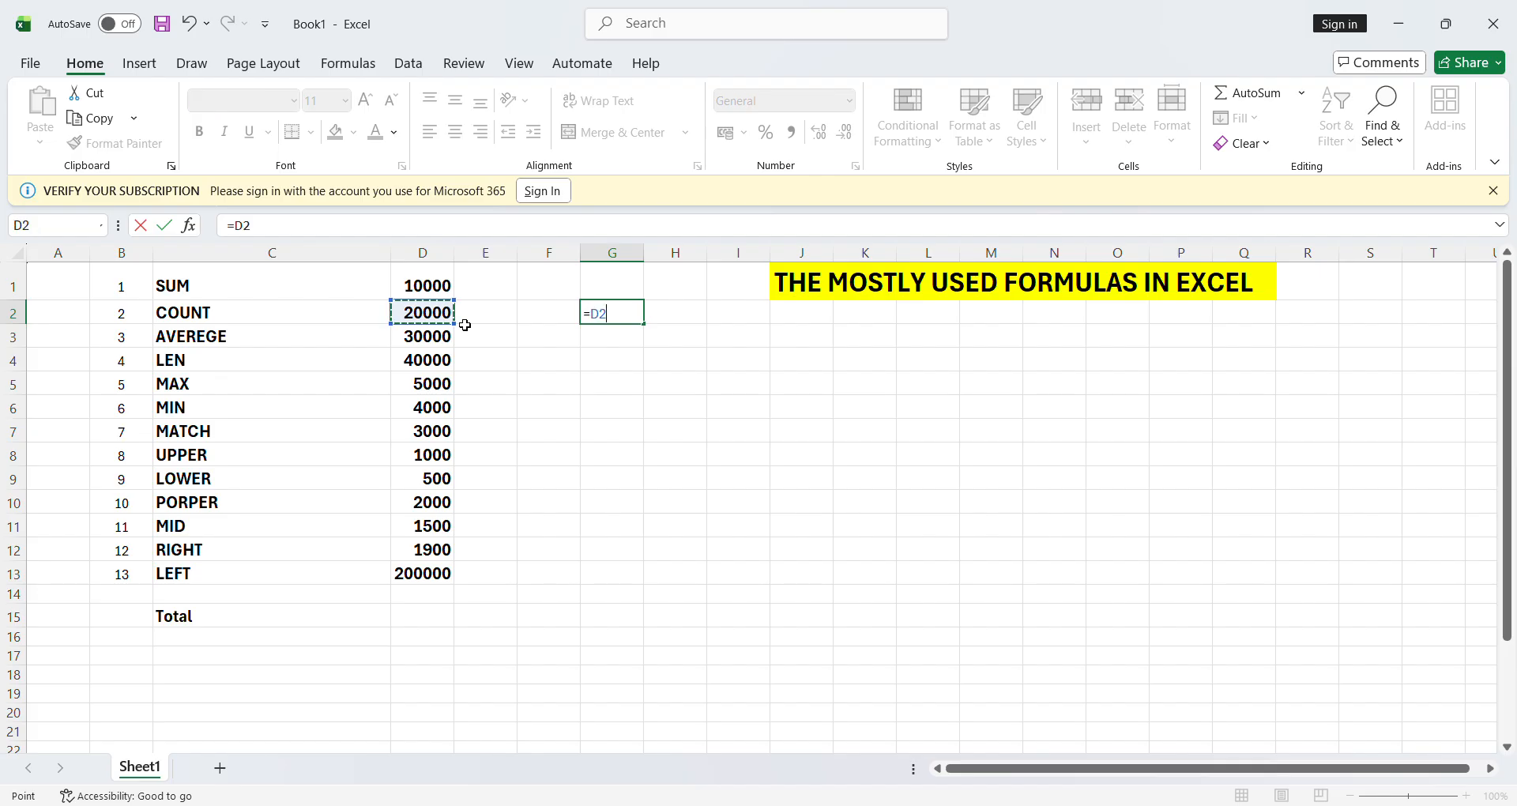
{"action": "key", "text": "BackSpace"}
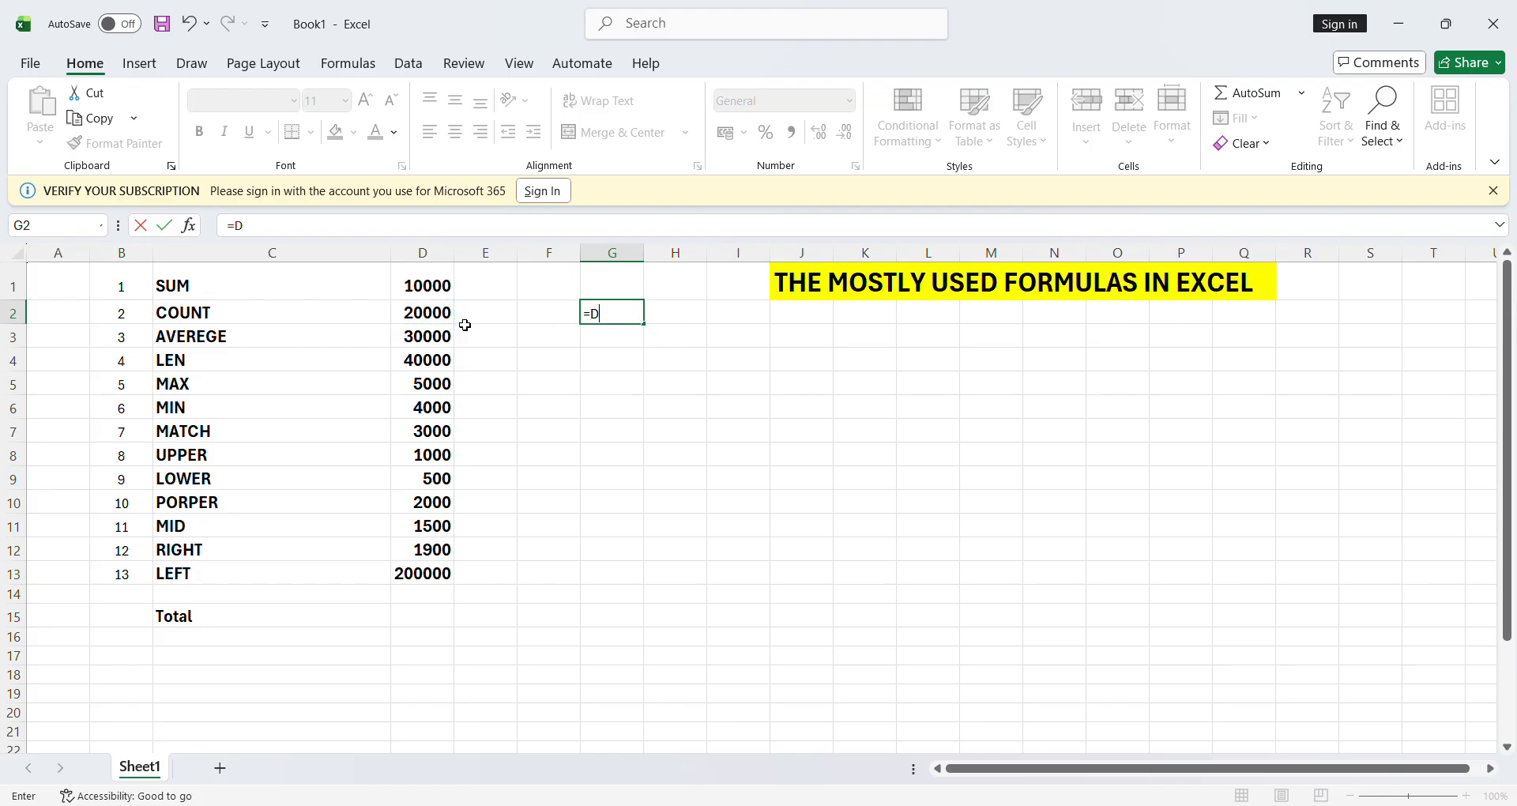
{"action": "key", "text": "BackSpace"}
{"action": "left_click", "coordinate": [437, 323]}
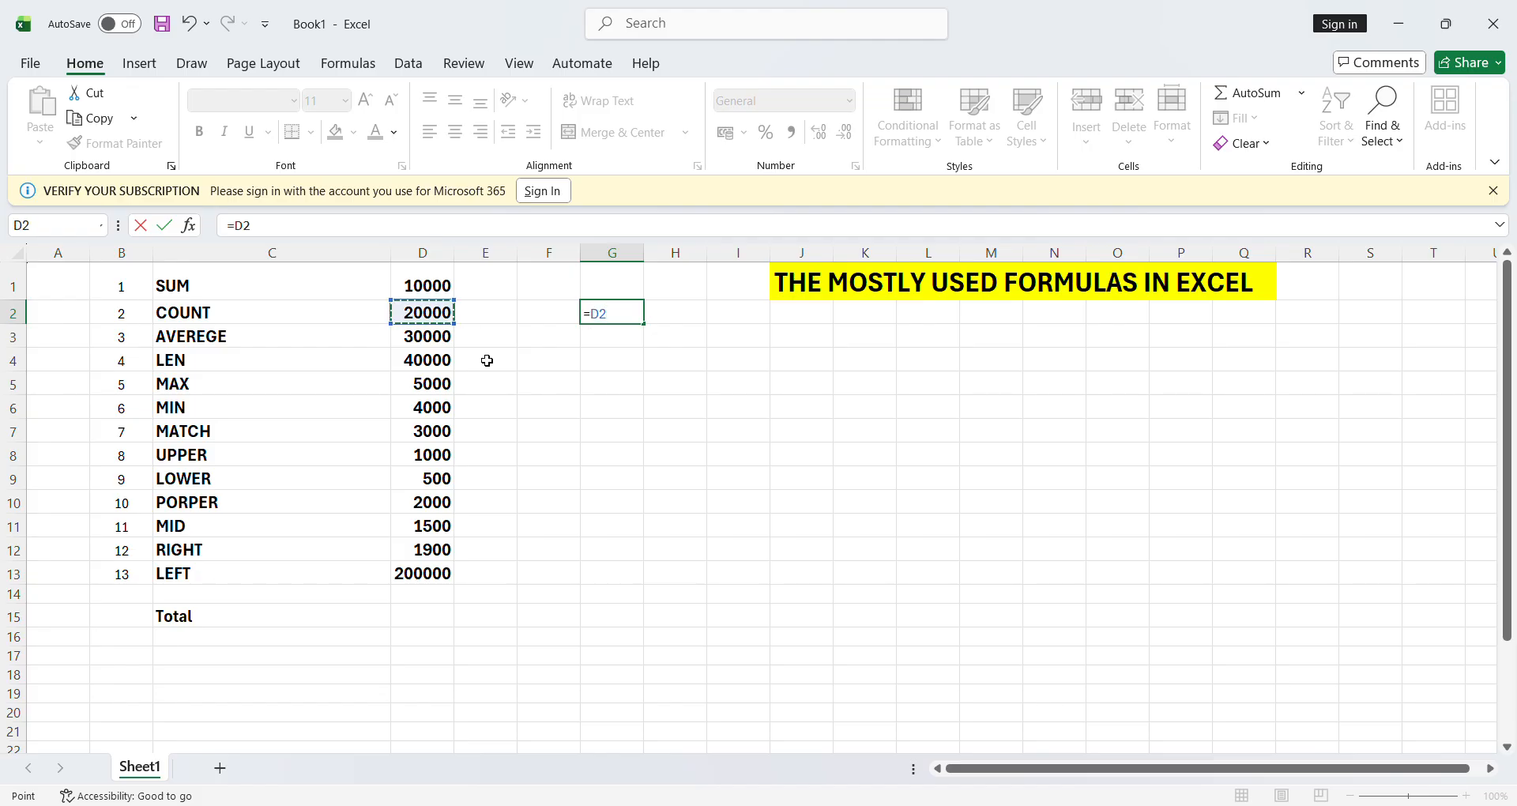
{"action": "key", "text": "BackSpace"}
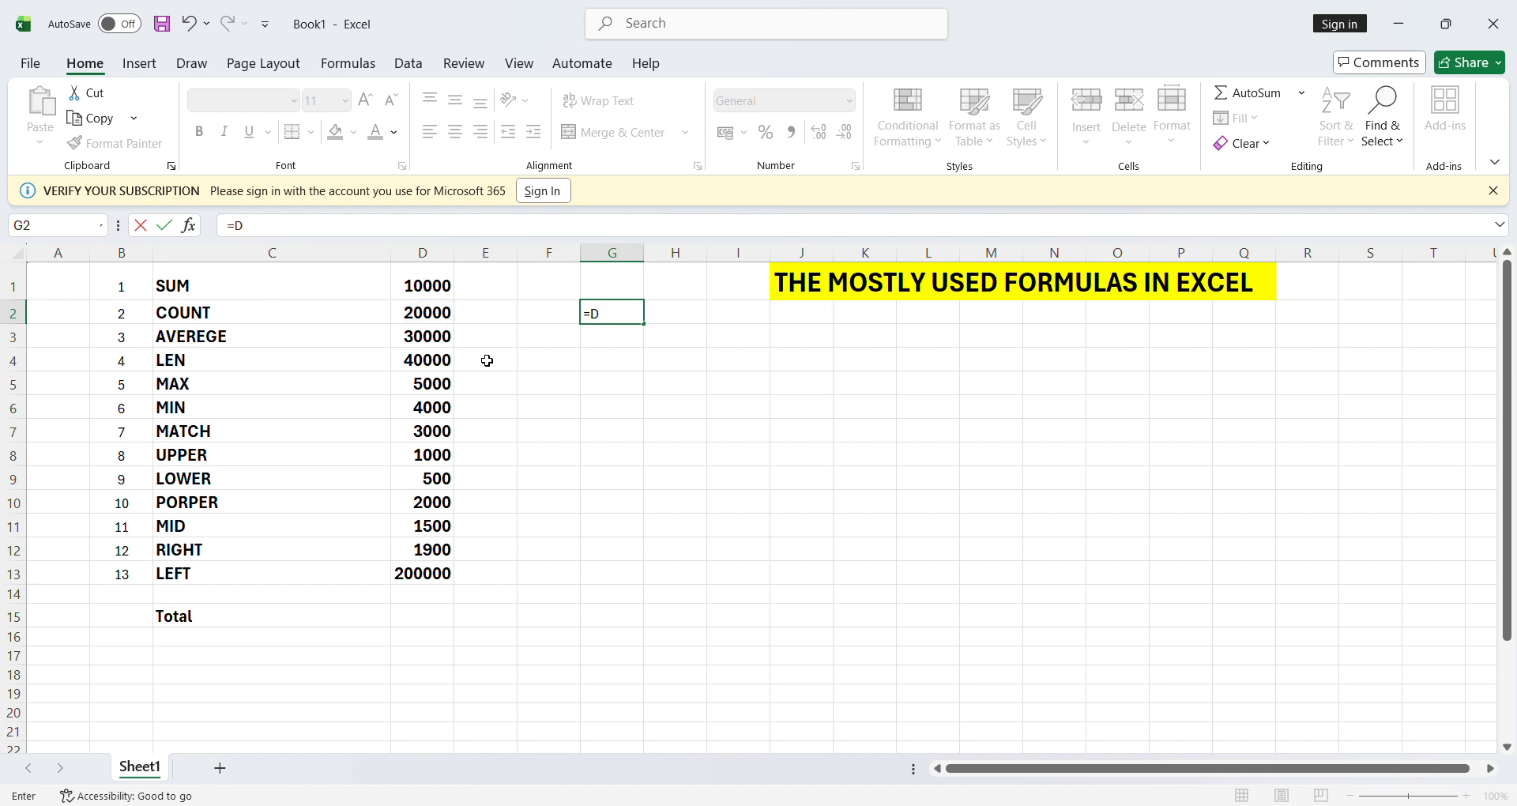
{"action": "key", "text": "BackSpace"}
{"action": "key", "text": "BackSpace"}
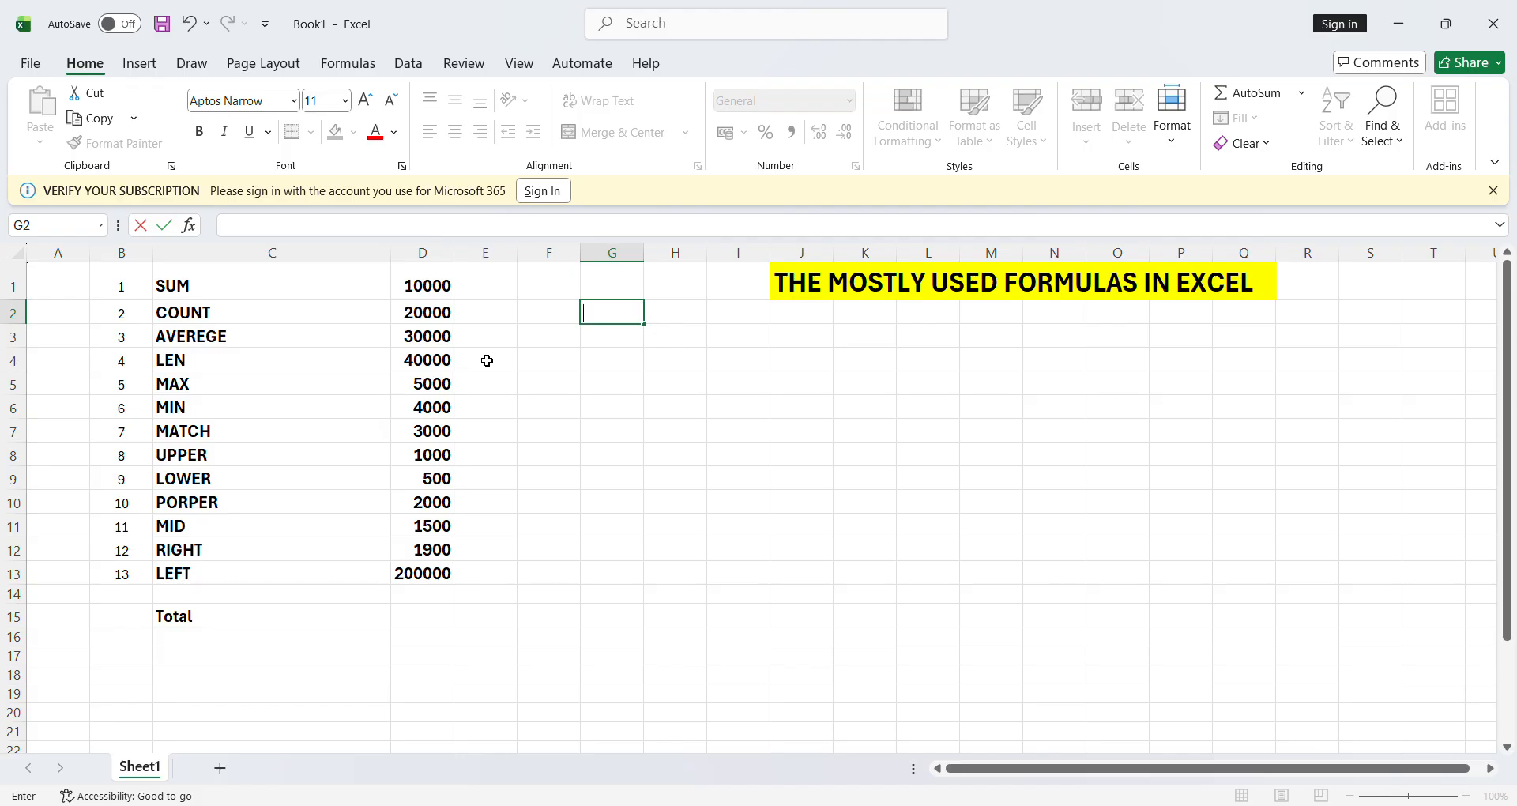
- Enter =LEN(D1:D13) in G2 so G2:G14 spill each amount's character count
{"action": "type", "text": "="}
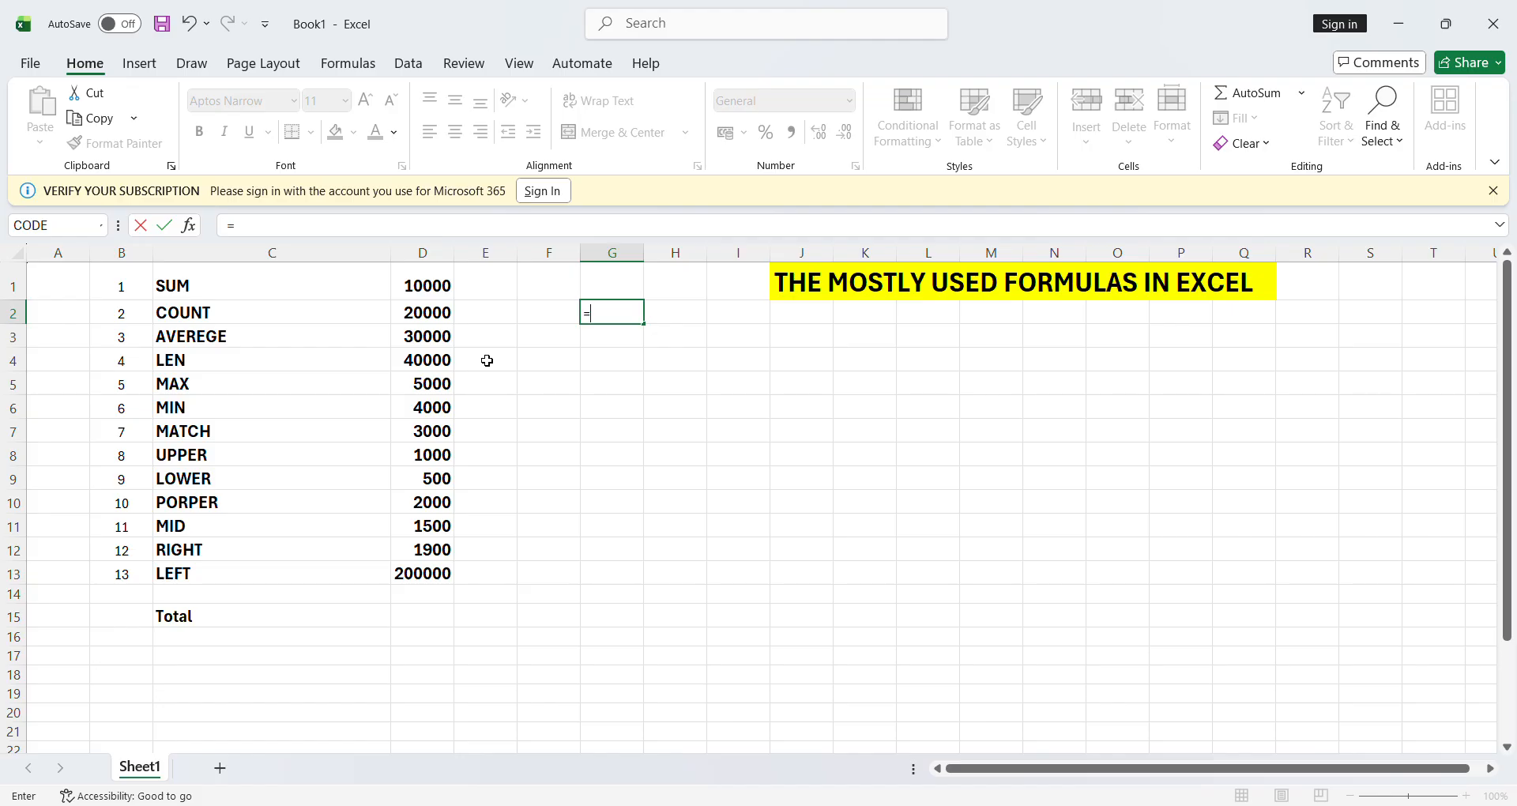
{"action": "type", "text": "len"}
{"action": "type", "text": "("}
{"action": "left_click", "coordinate": [417, 296]}
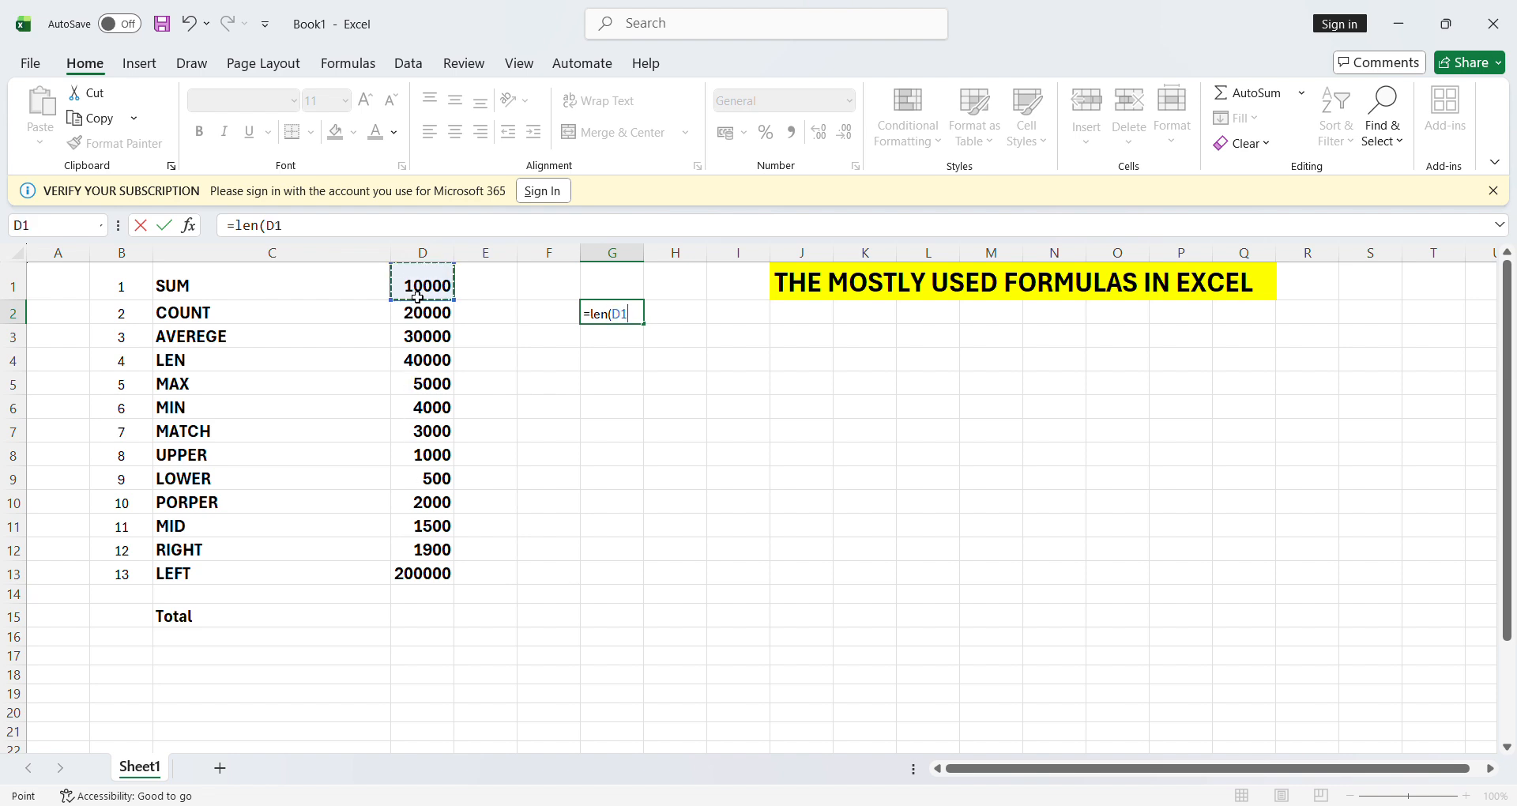
{"action": "key", "text": "shift+Down"}
{"action": "key", "text": "shift+Down"}
{"action": "key", "text": "shift+Down"}
{"action": "key", "text": "shift+Down"}
{"action": "key", "text": "shift+Down"}
{"action": "key", "text": "shift+Down"}
{"action": "key", "text": "shift+Down"}
{"action": "key", "text": "shift+Down"}
{"action": "key", "text": "shift+Down"}
{"action": "key", "text": "shift+Down"}
{"action": "key", "text": "shift+Down"}
{"action": "key", "text": "shift+Down"}
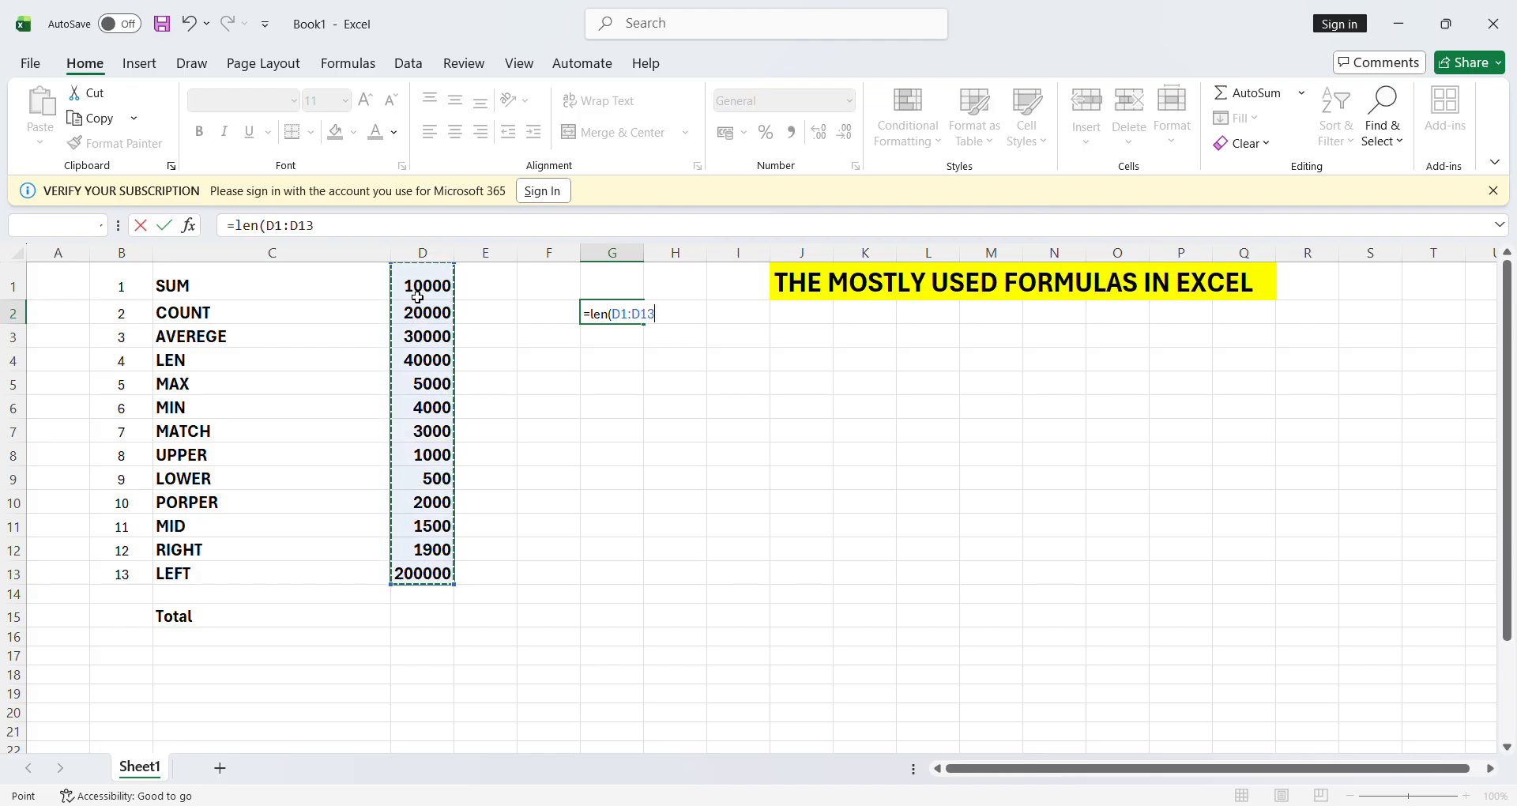
{"action": "type", "text": ")"}
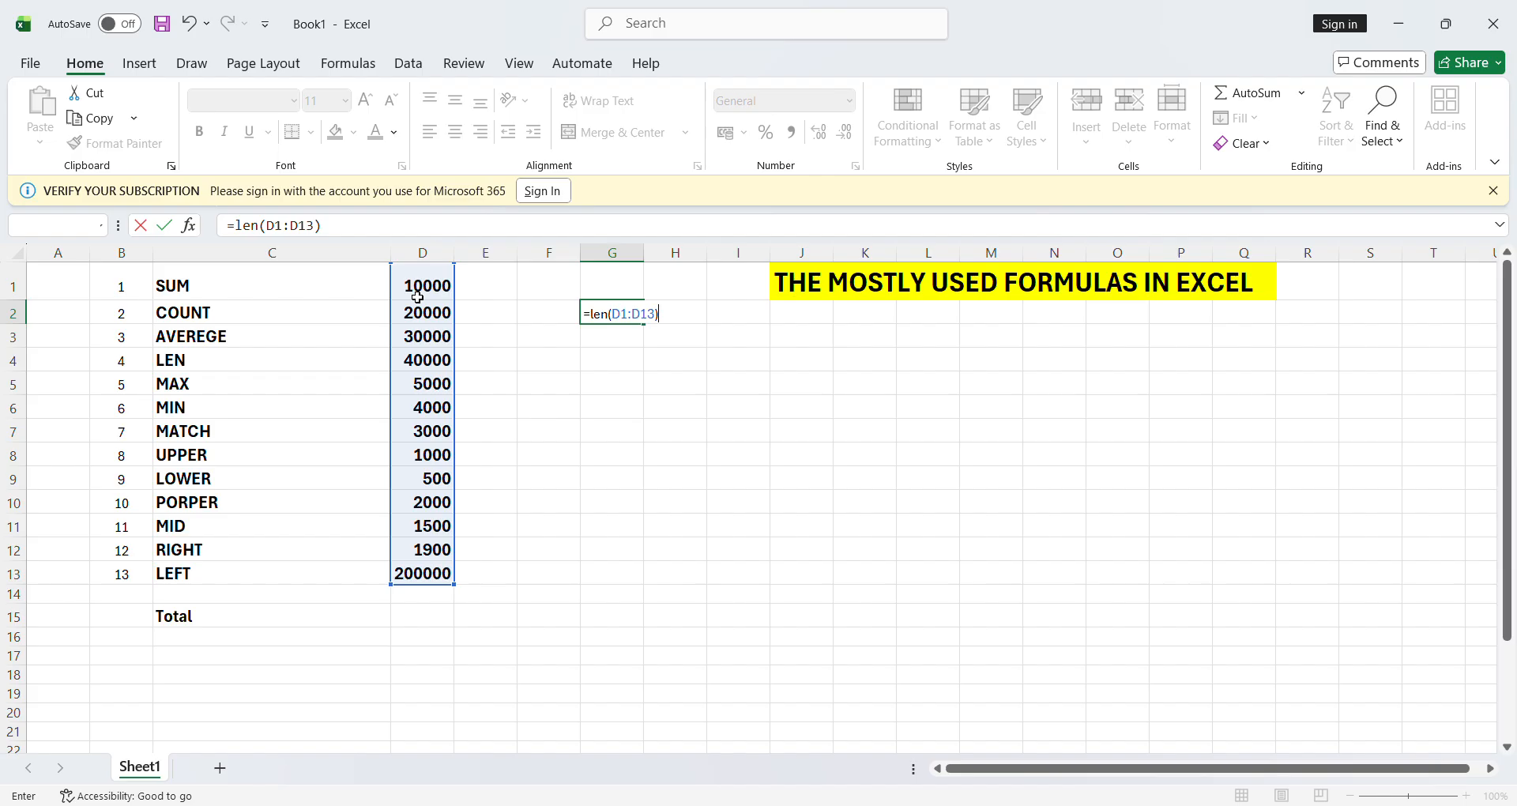
{"action": "key", "text": "Return"}
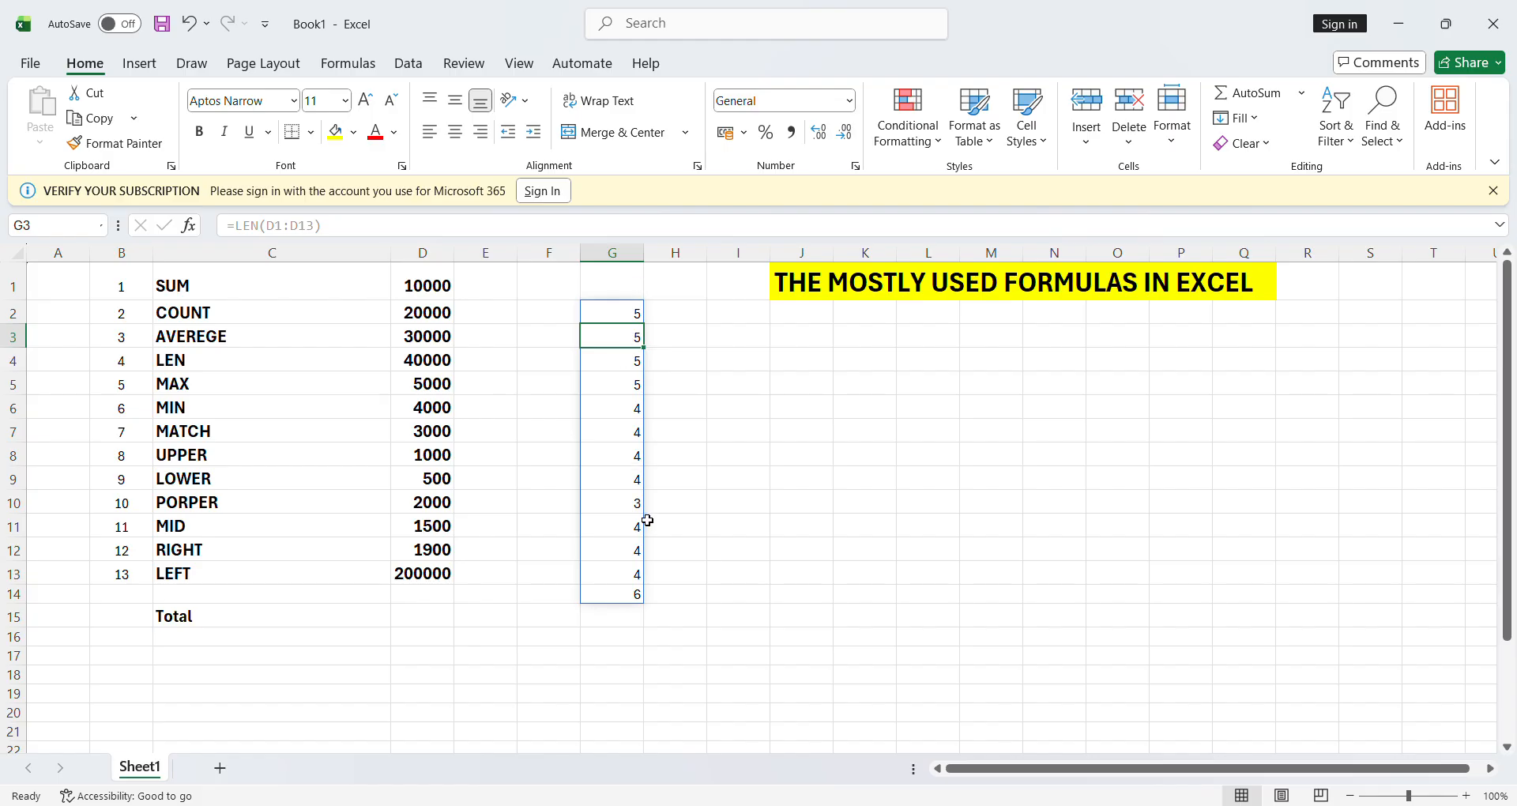
{"action": "left_click", "coordinate": [622, 316]}
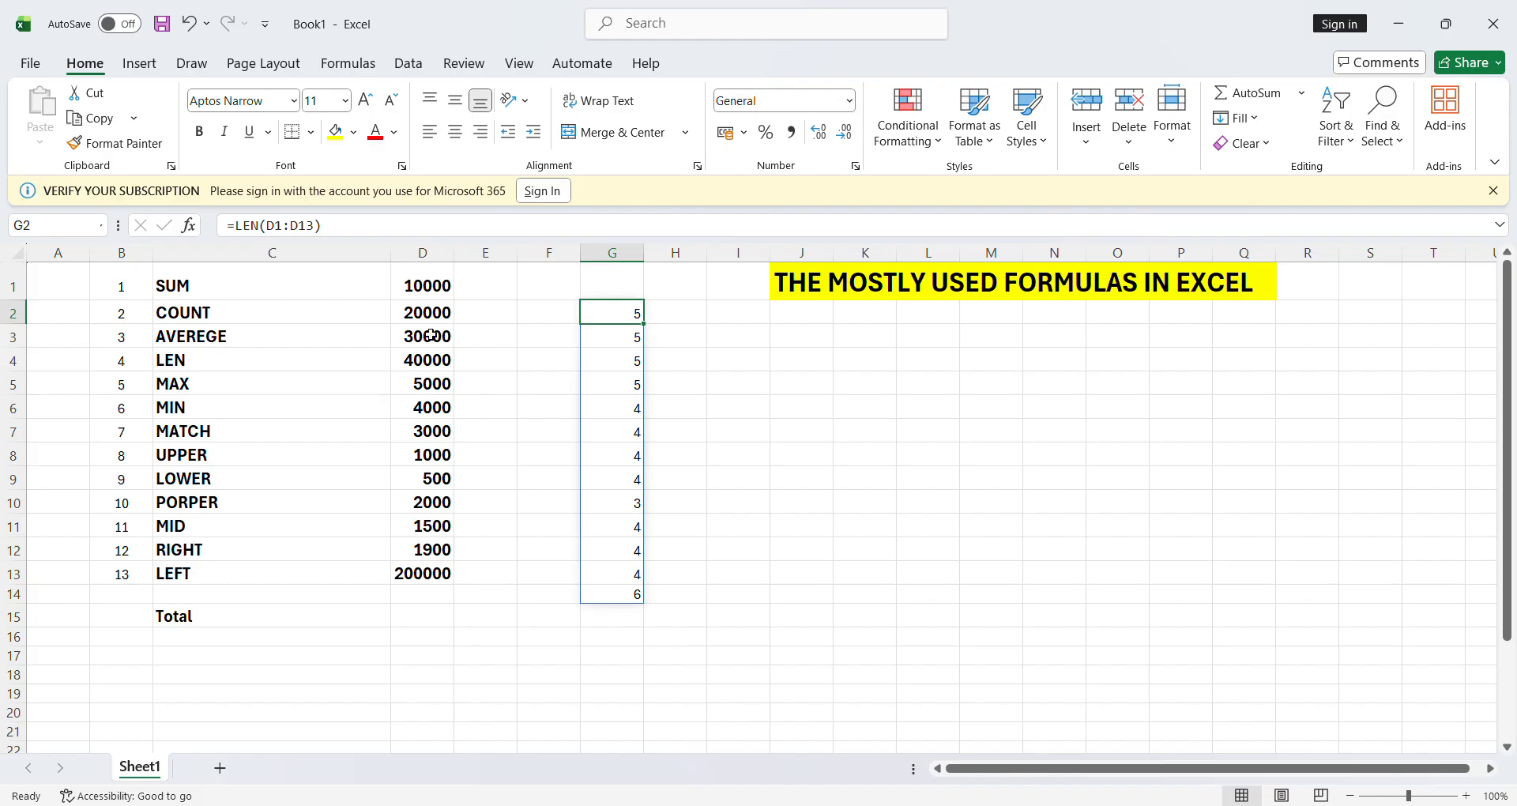
{"action": "left_click", "coordinate": [440, 385]}
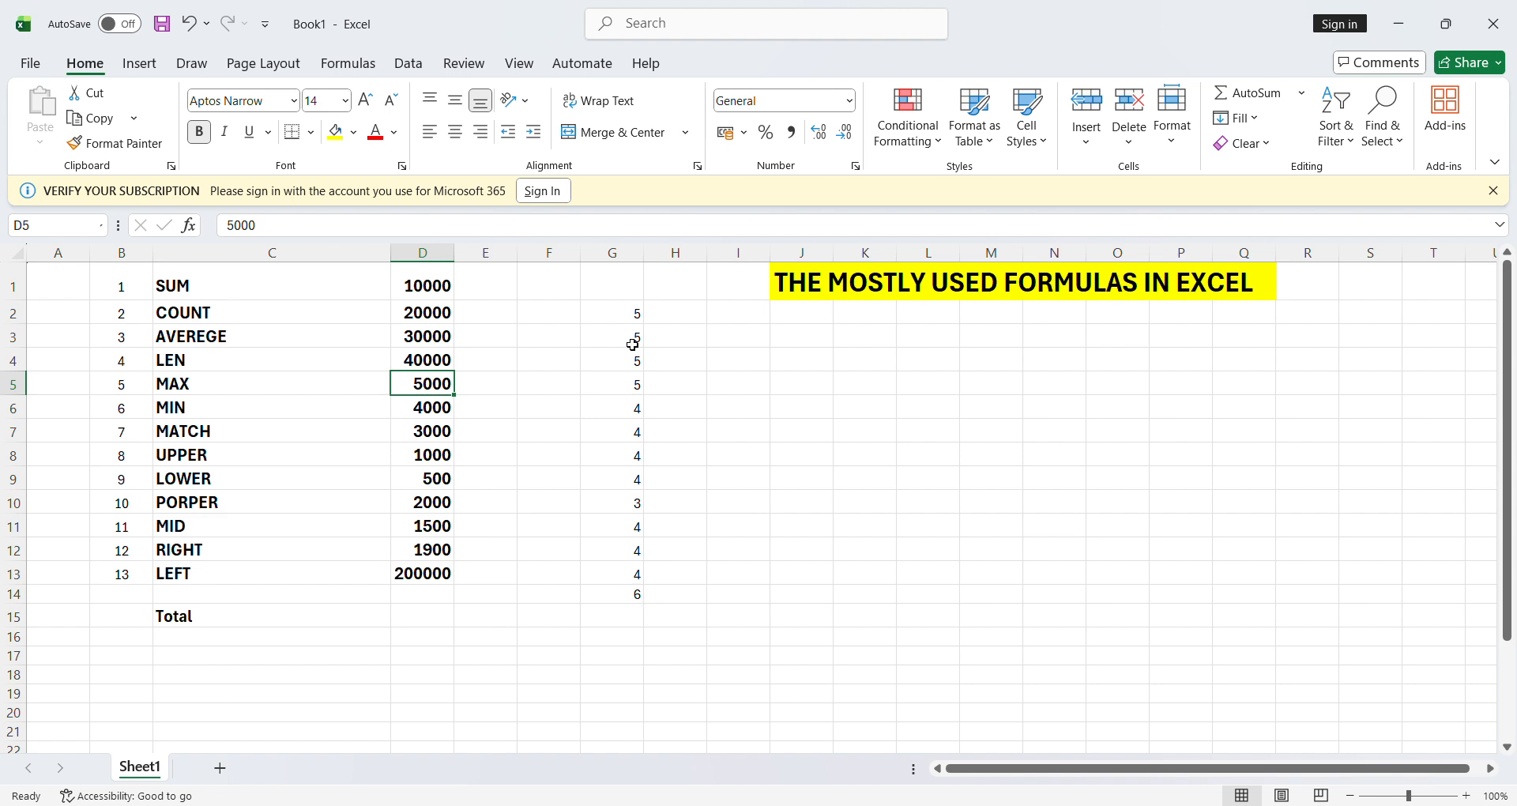
{"action": "left_click", "coordinate": [320, 364]}
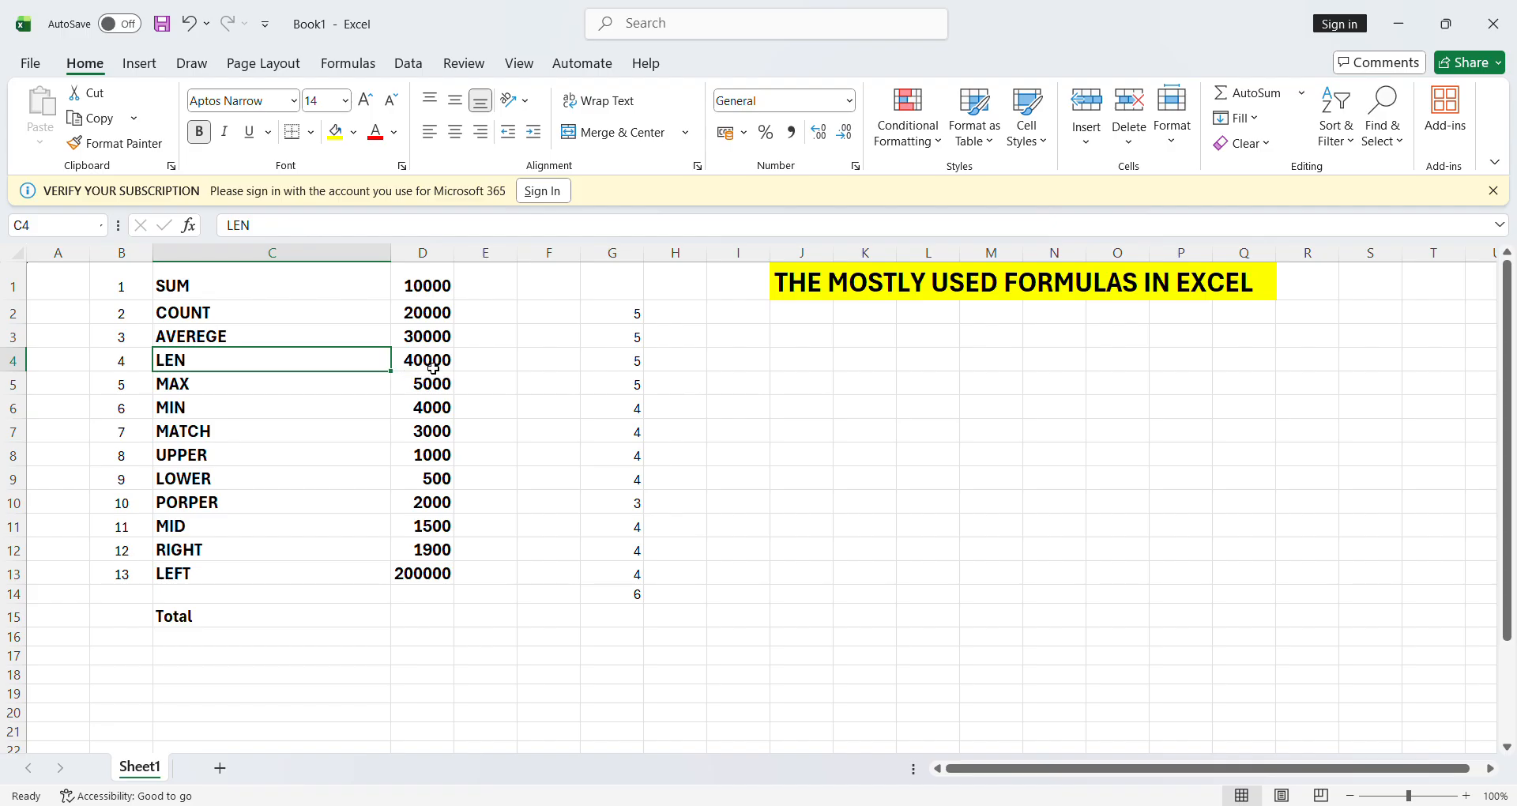
{"action": "left_click", "coordinate": [798, 391]}
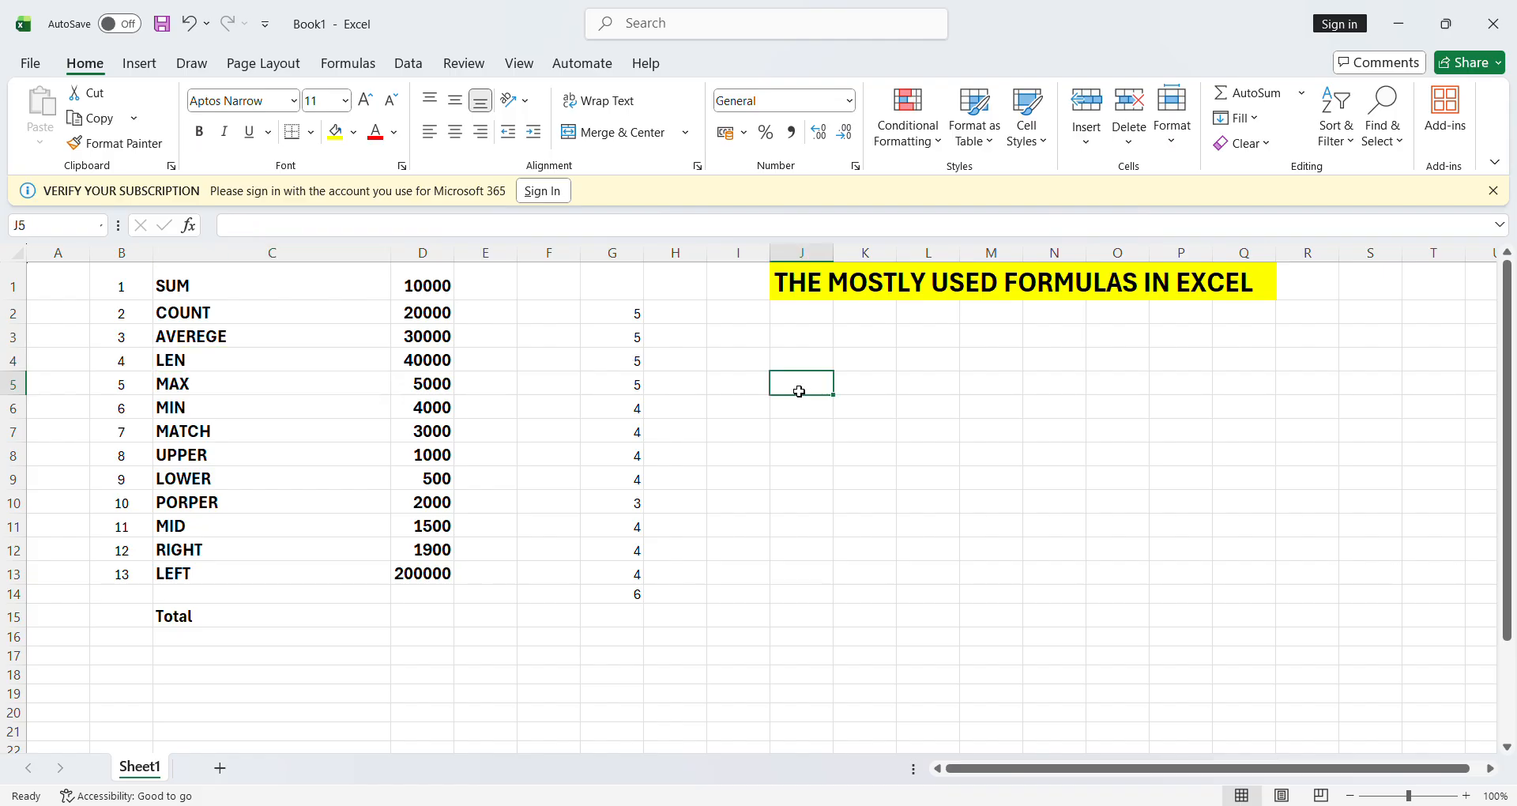
- Type a sample name in J5 and enter =LEN(J5) in K5, returning 6
{"action": "type", "text": "suresh"}
{"action": "key", "text": "Tab"}
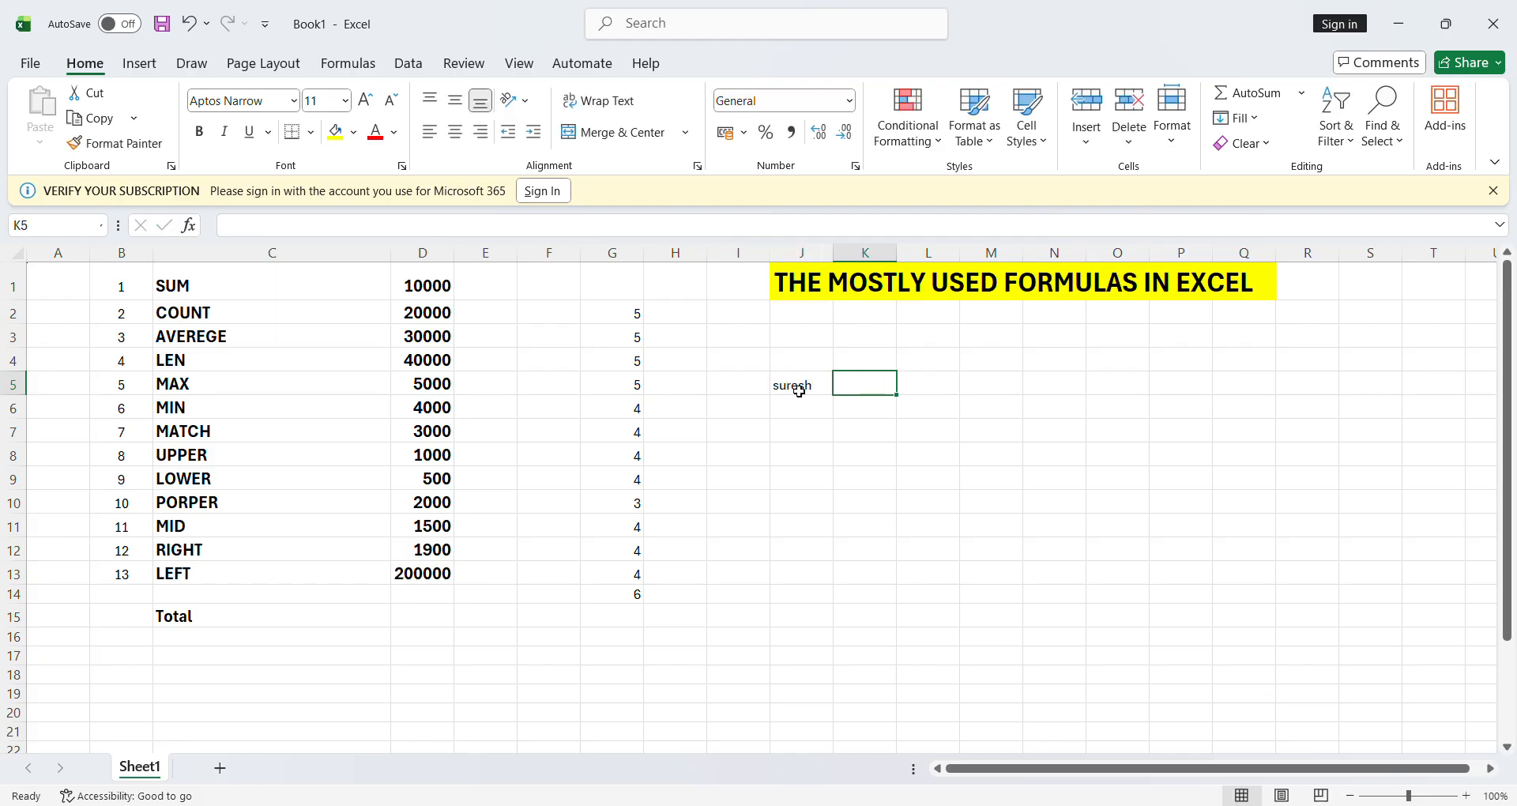
{"action": "type", "text": "="}
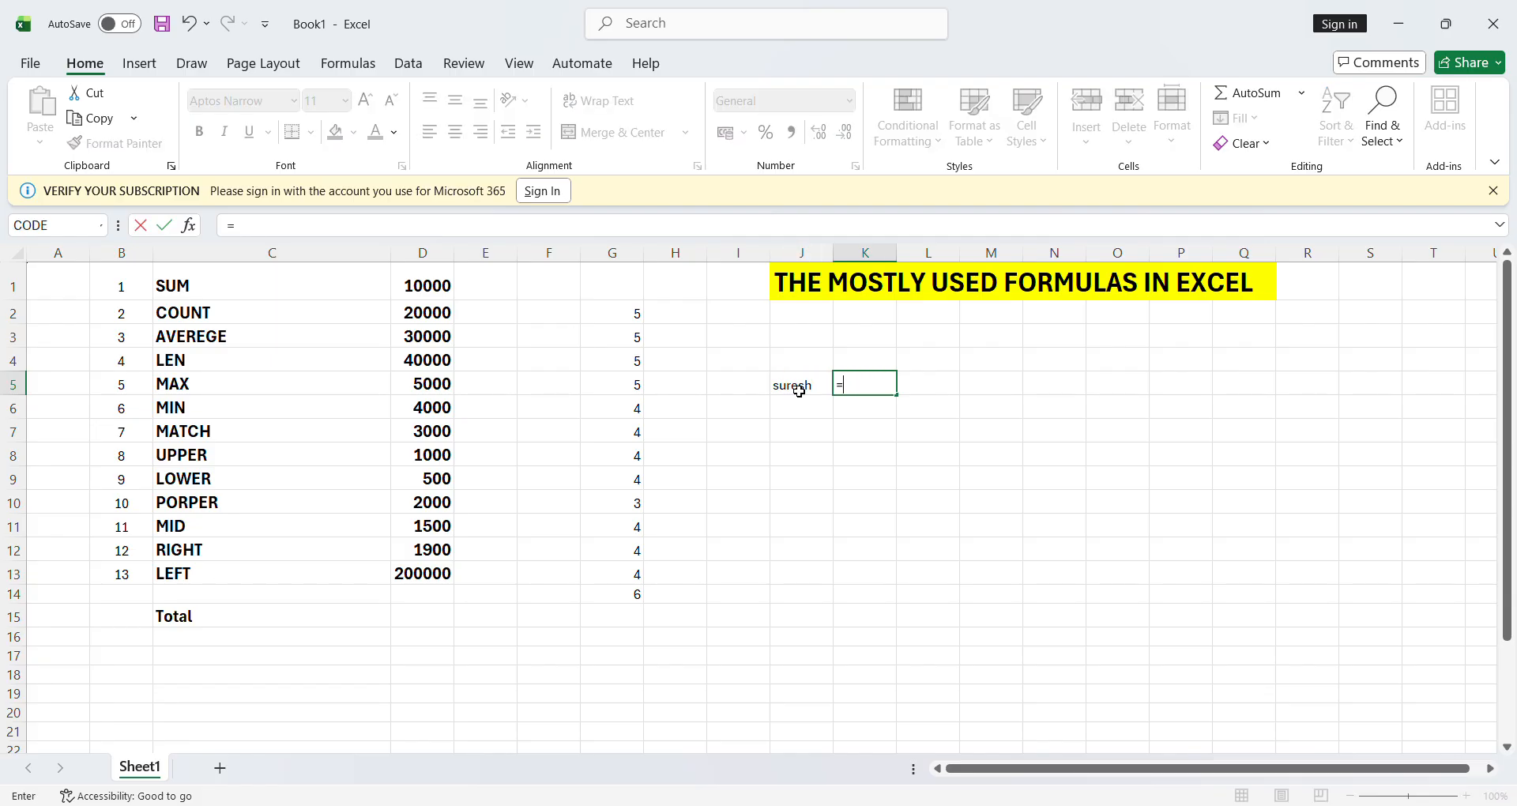
{"action": "type", "text": "len("}
{"action": "left_click", "coordinate": [810, 388]}
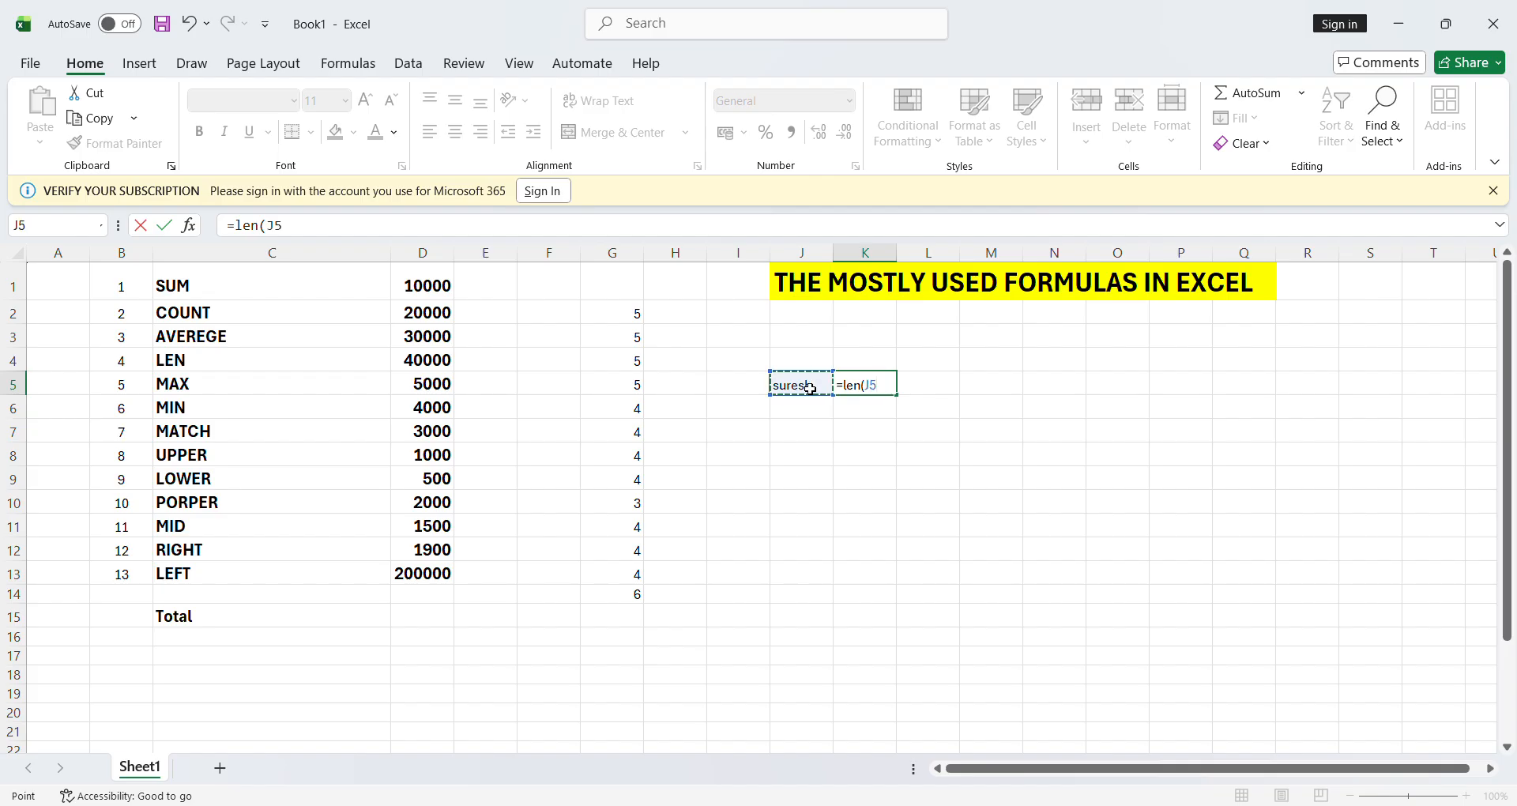
{"action": "type", "text": ")"}
{"action": "key", "text": "Return"}
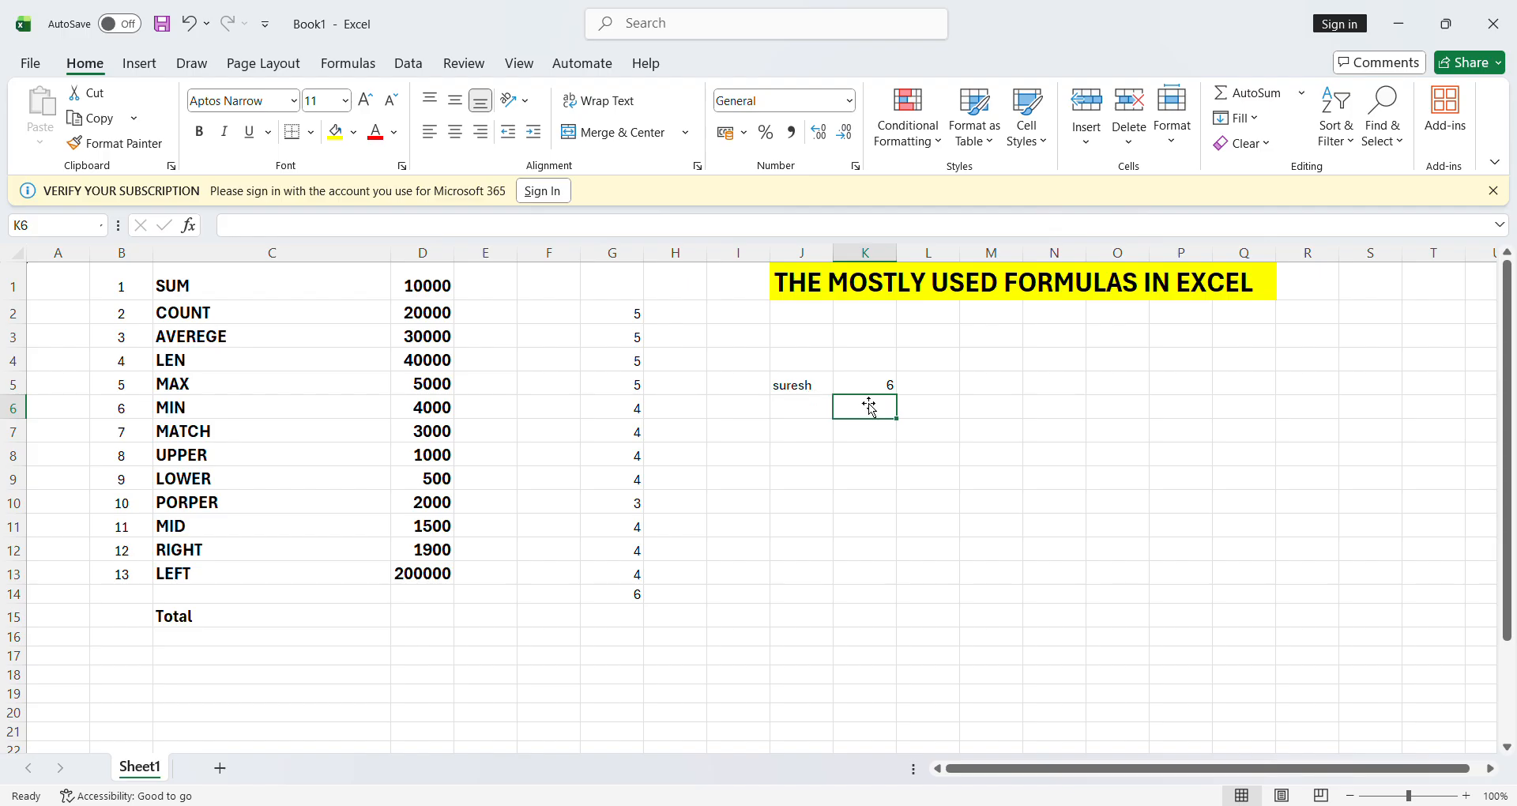
- Delete the LEN spill in column G, the sample name in J5 and the formula in K5
{"action": "left_click", "coordinate": [634, 317]}
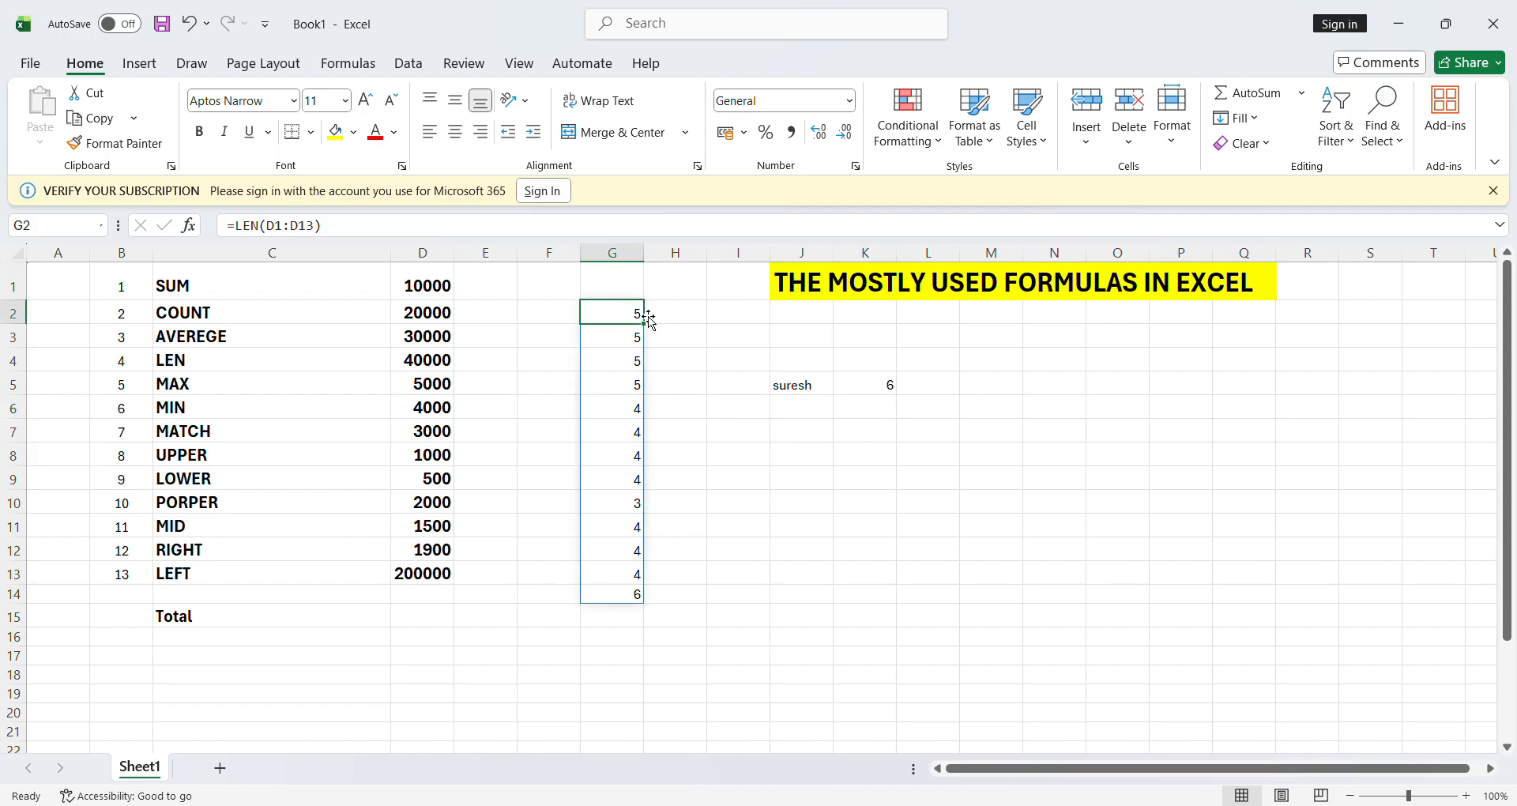
{"action": "key", "text": "Delete"}
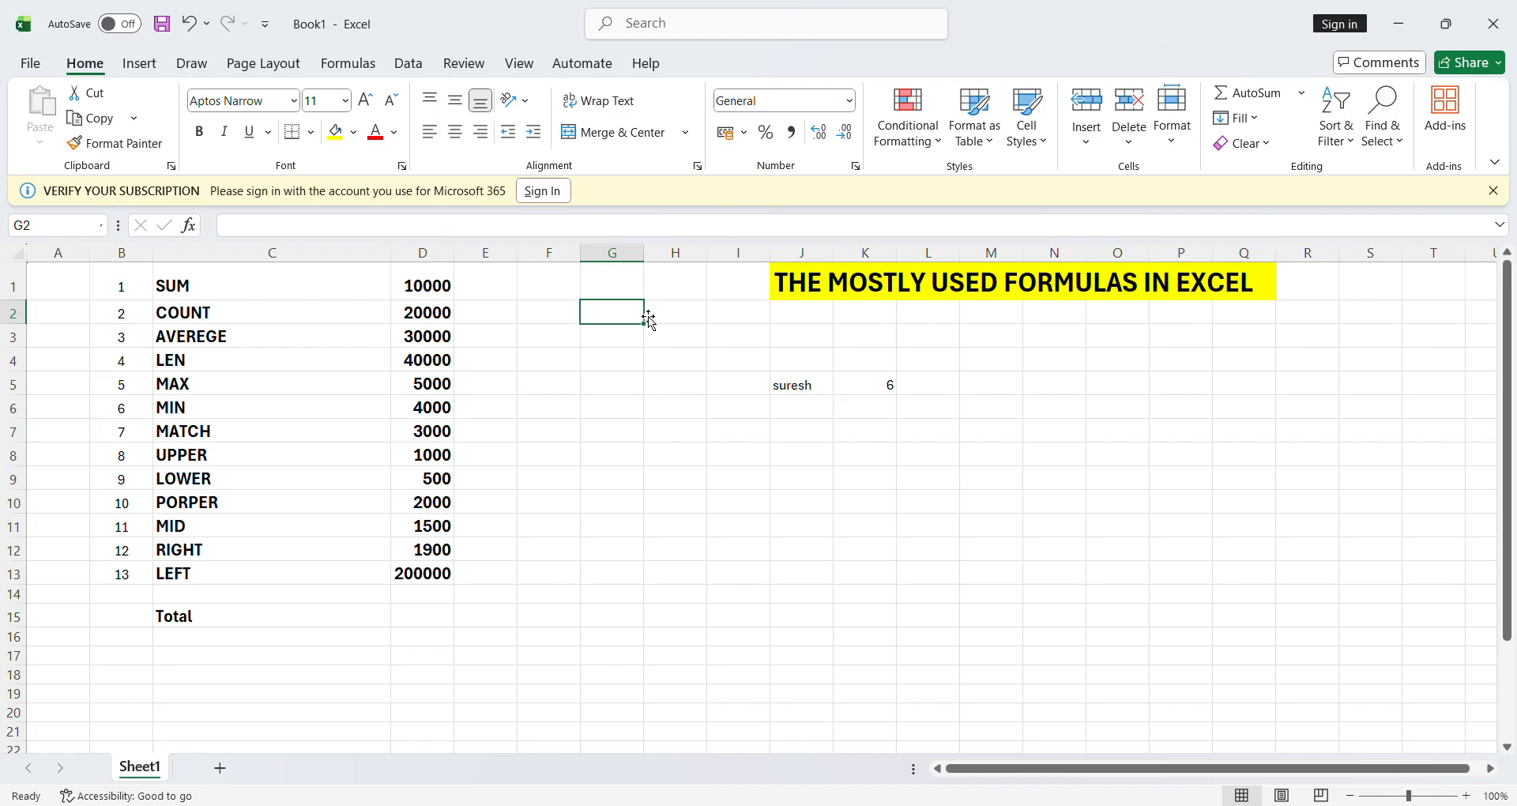
{"action": "left_click", "coordinate": [802, 391]}
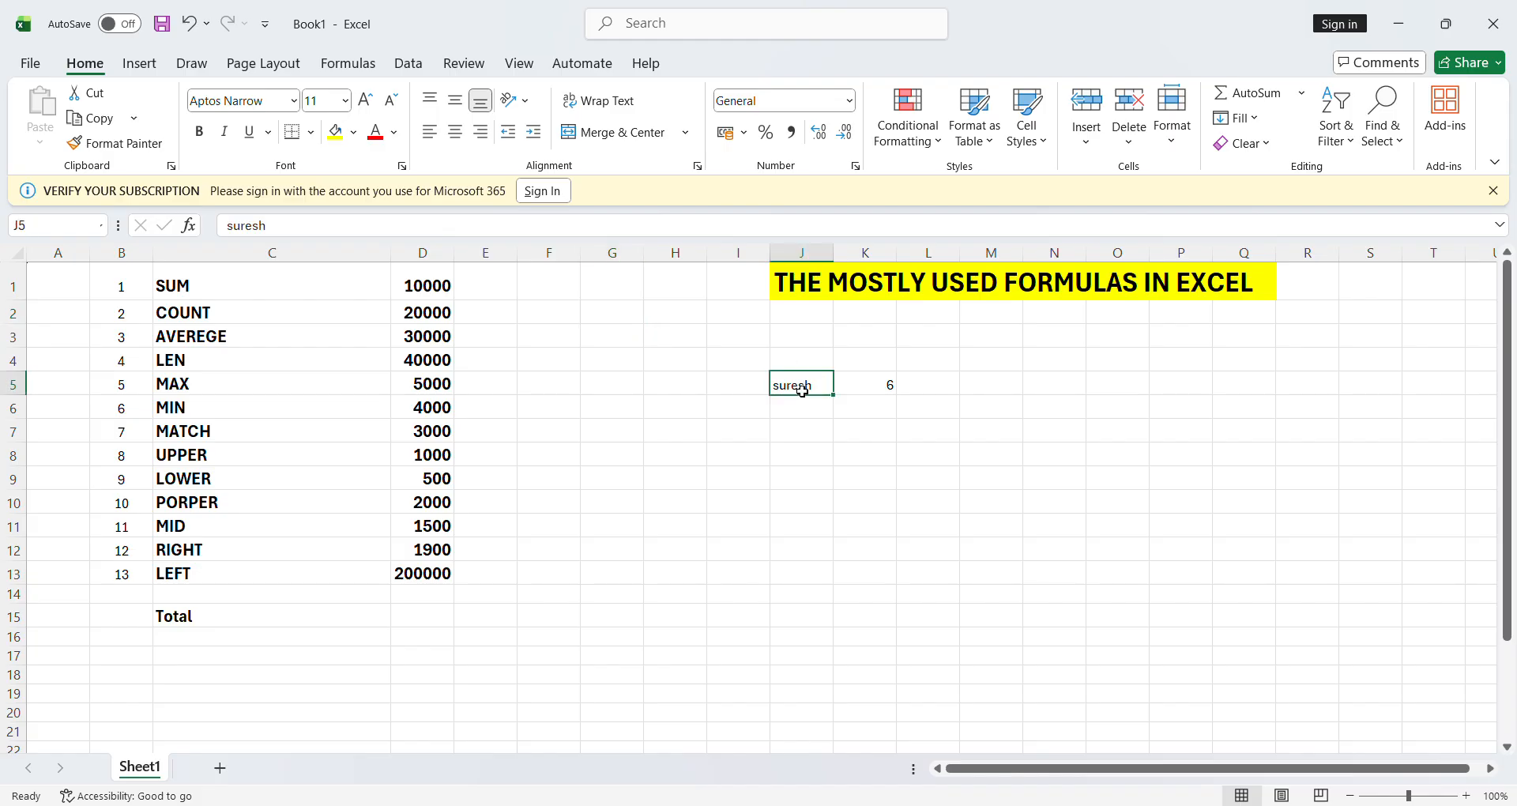
{"action": "key", "text": "Delete"}
{"action": "key", "text": "Right"}
{"action": "key", "text": "Delete"}
{"action": "left_click", "coordinate": [678, 412]}
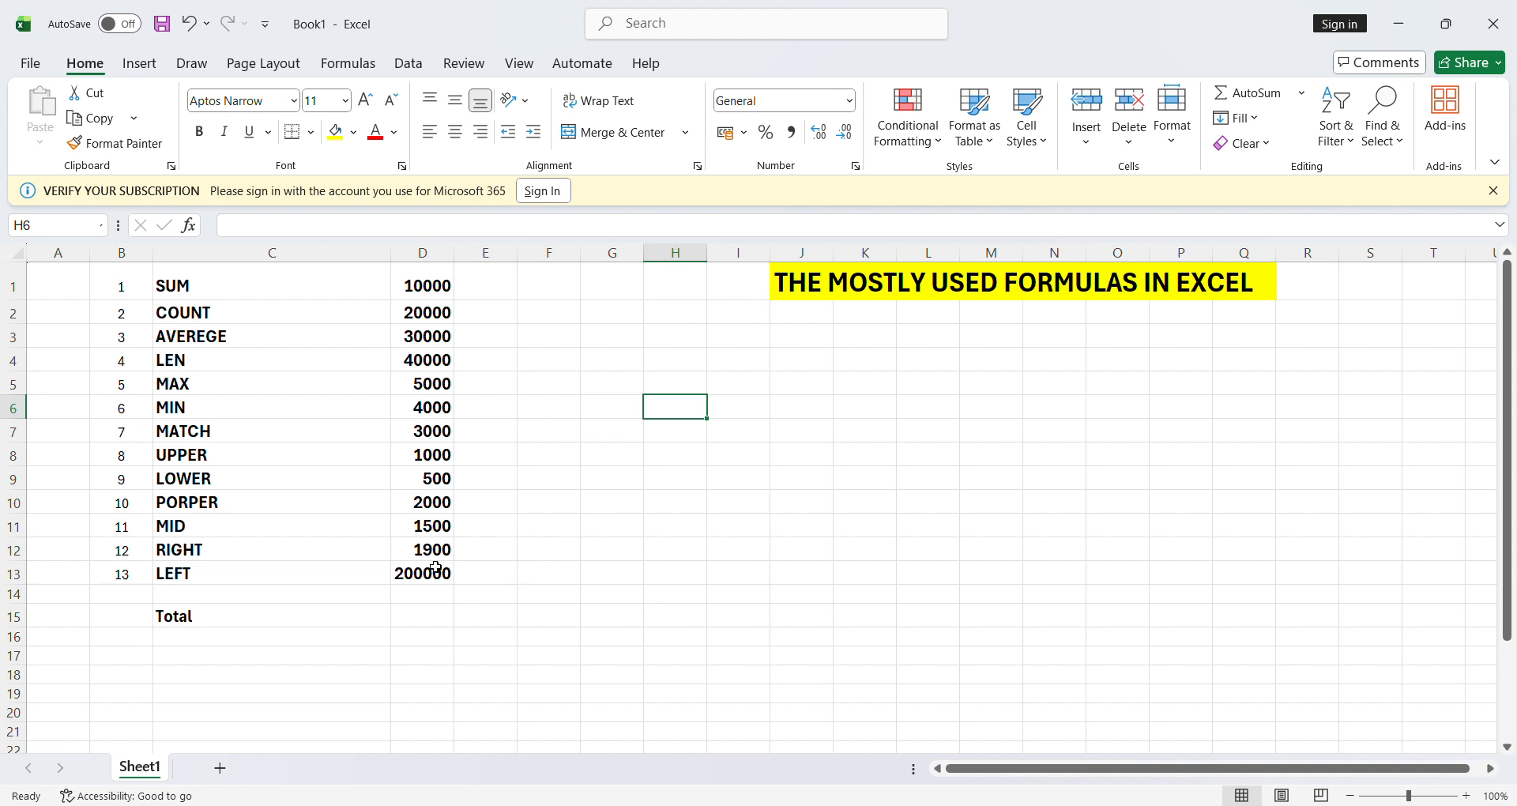
- Enter =MAX(D1:D13) in G6 so it returns the largest value, 200000
{"action": "left_click", "coordinate": [609, 414]}
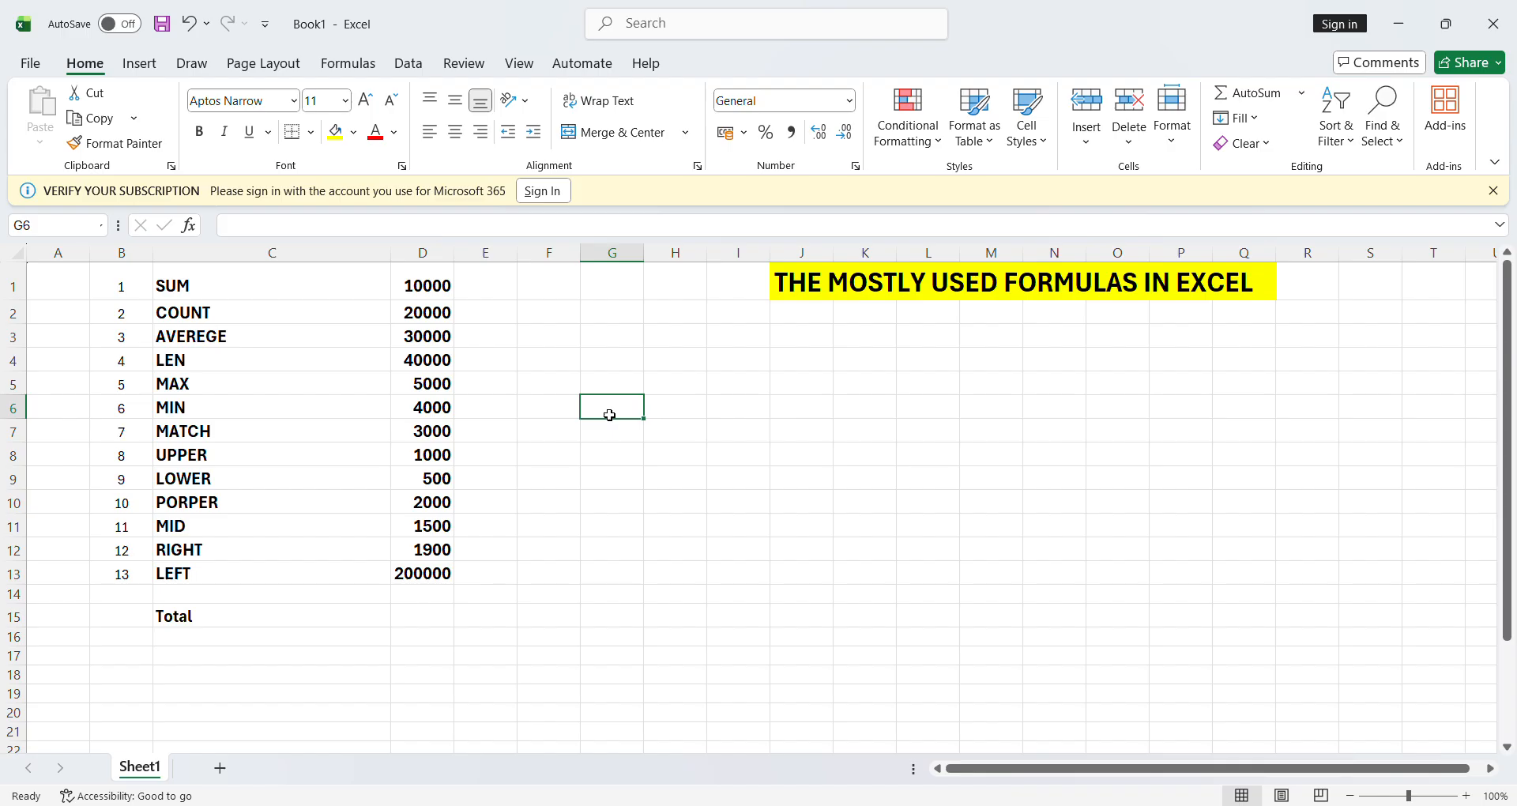
{"action": "type", "text": "="}
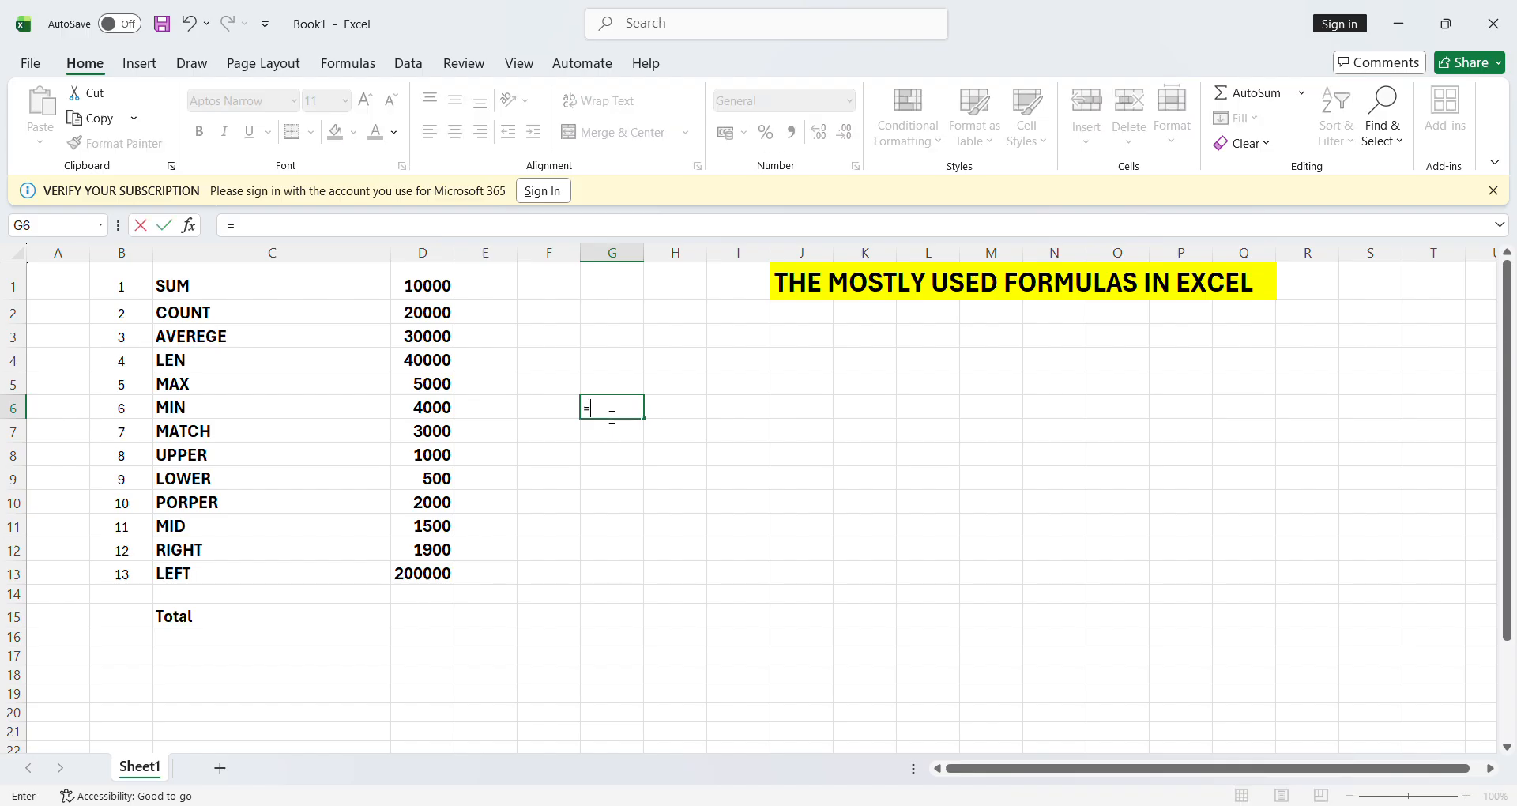
{"action": "type", "text": "max("}
{"action": "left_click", "coordinate": [438, 287]}
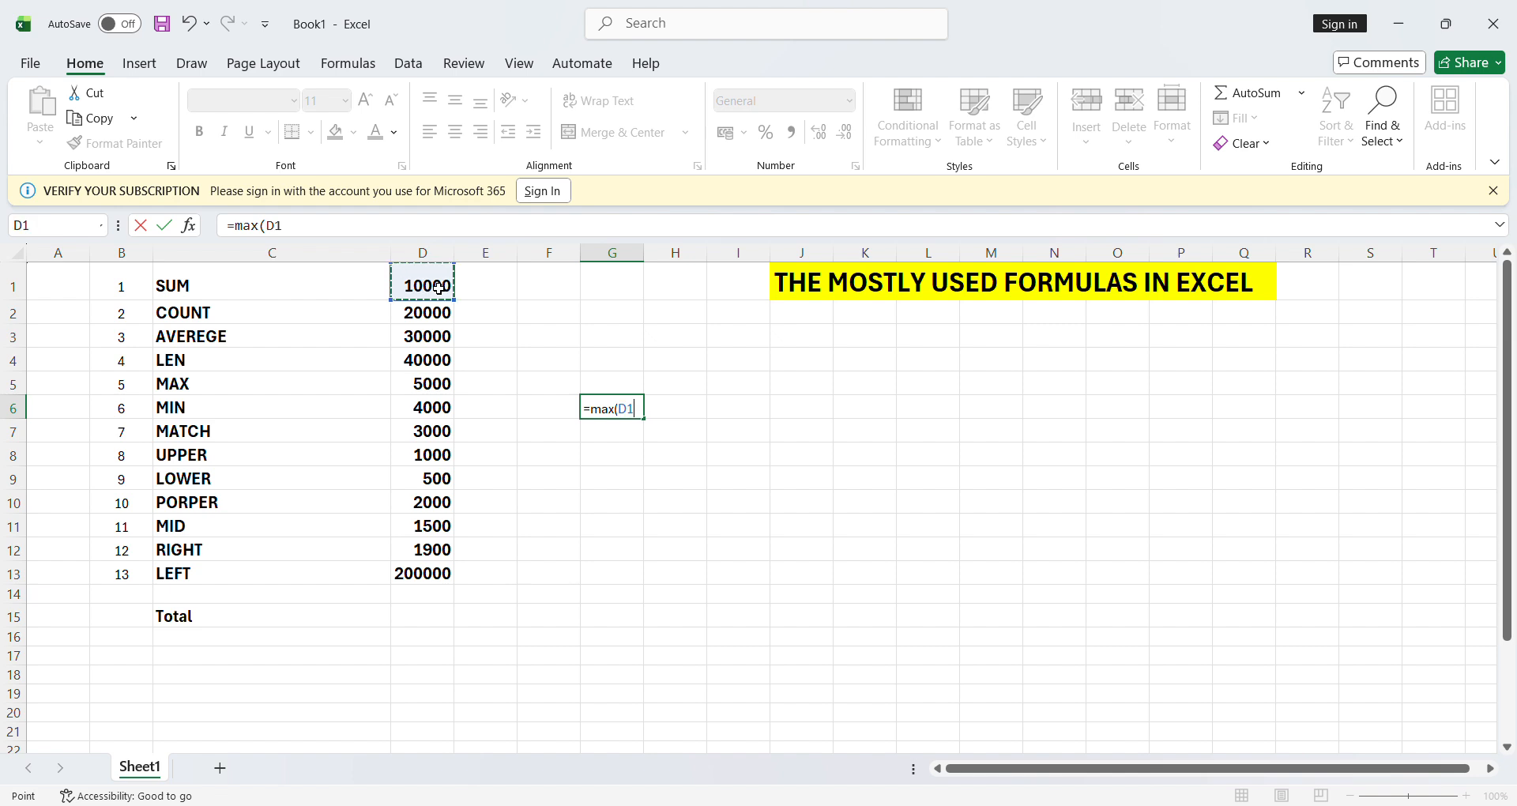
{"action": "key", "text": "F8"}
{"action": "key", "text": "BackSpace"}
{"action": "key", "text": "BackSpace"}
{"action": "left_click", "coordinate": [425, 576]}
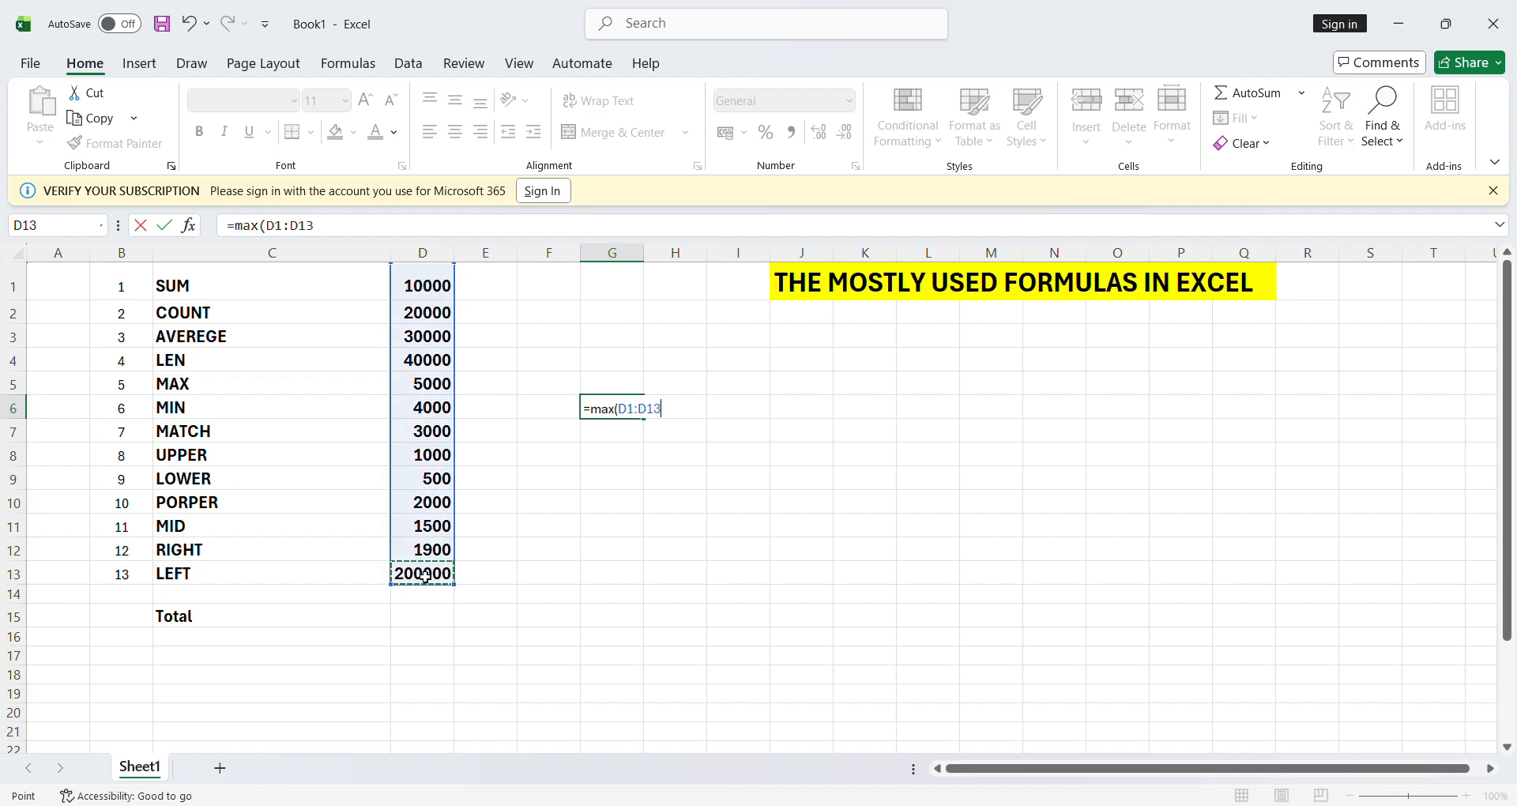
{"action": "type", "text": ")"}
{"action": "key", "text": "Return"}
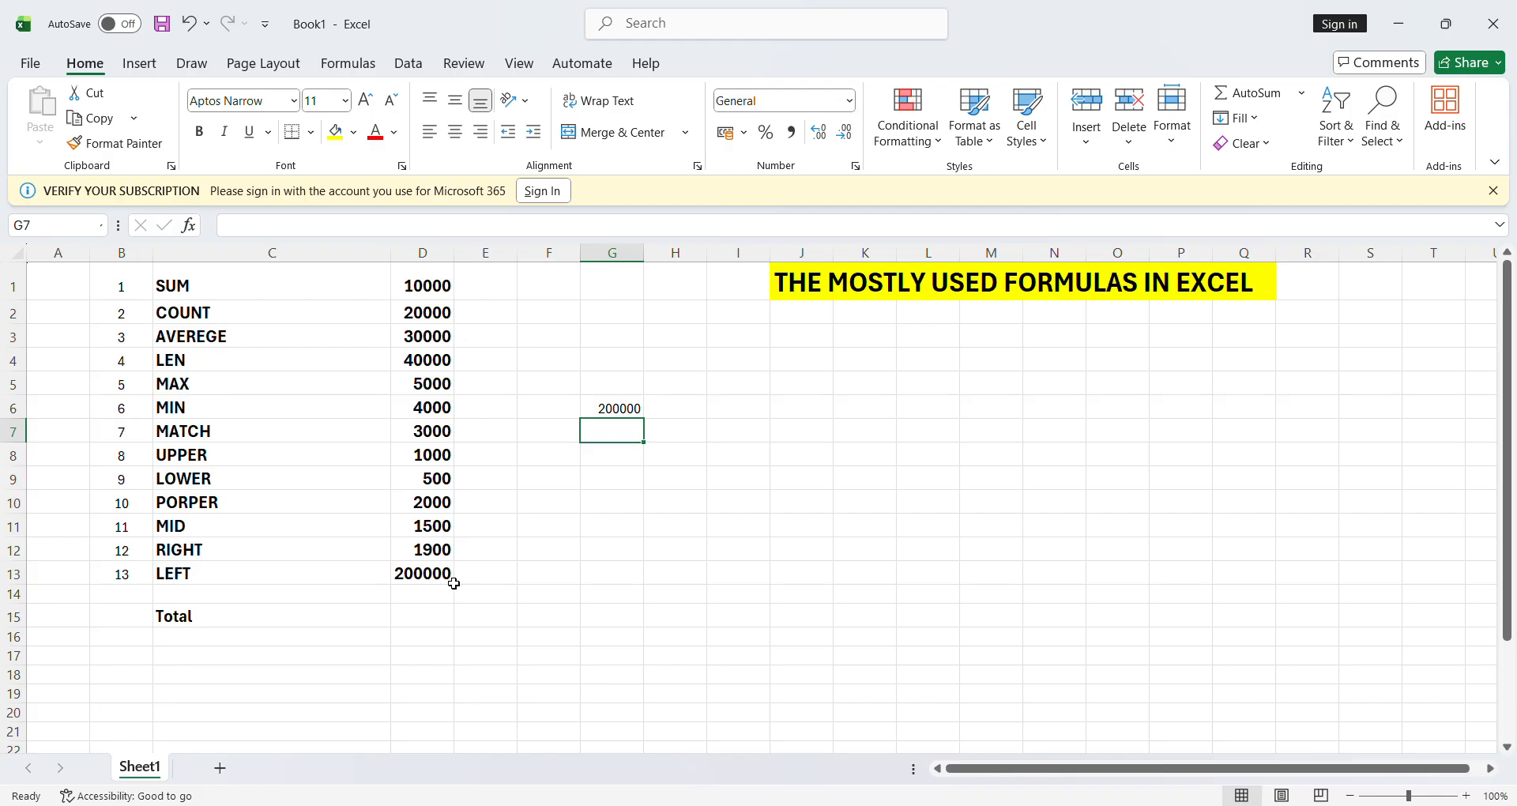
{"action": "left_click", "coordinate": [610, 413]}
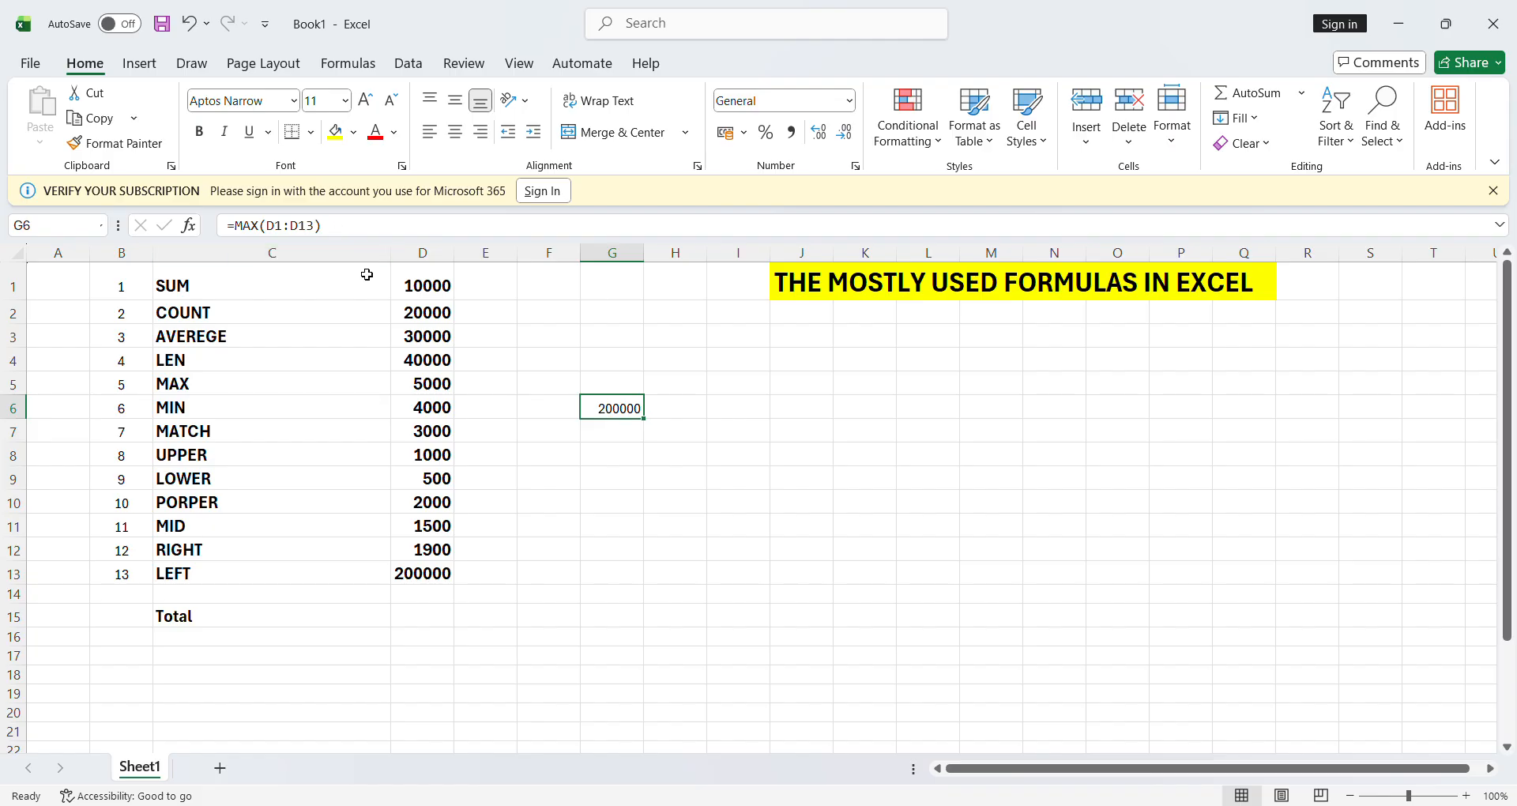
- Enter =MIN(D1:D13) in G6, returning the smallest value 500
{"action": "type", "text": "="}
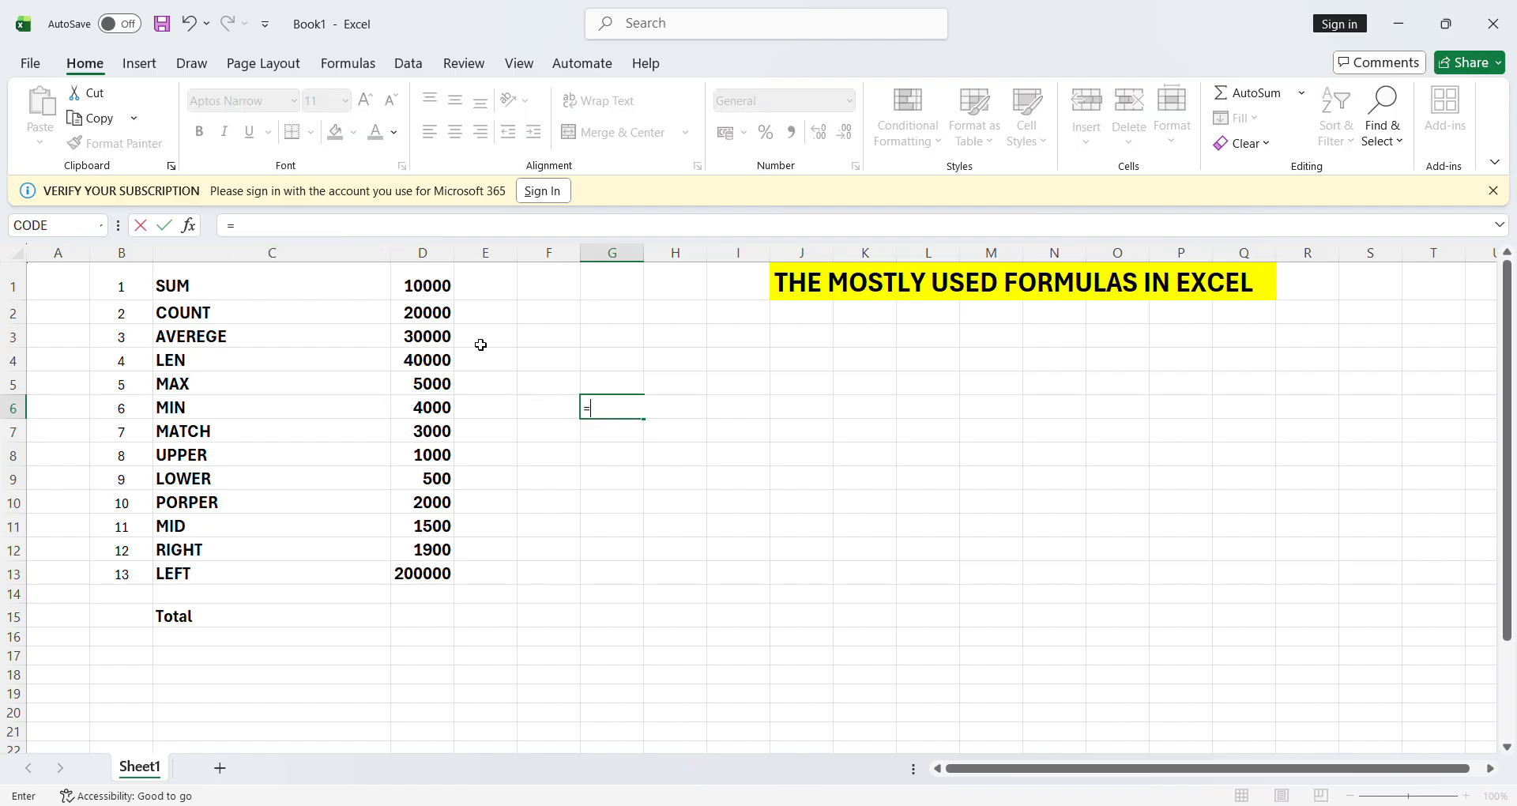
{"action": "type", "text": "min("}
{"action": "left_click", "coordinate": [443, 296]}
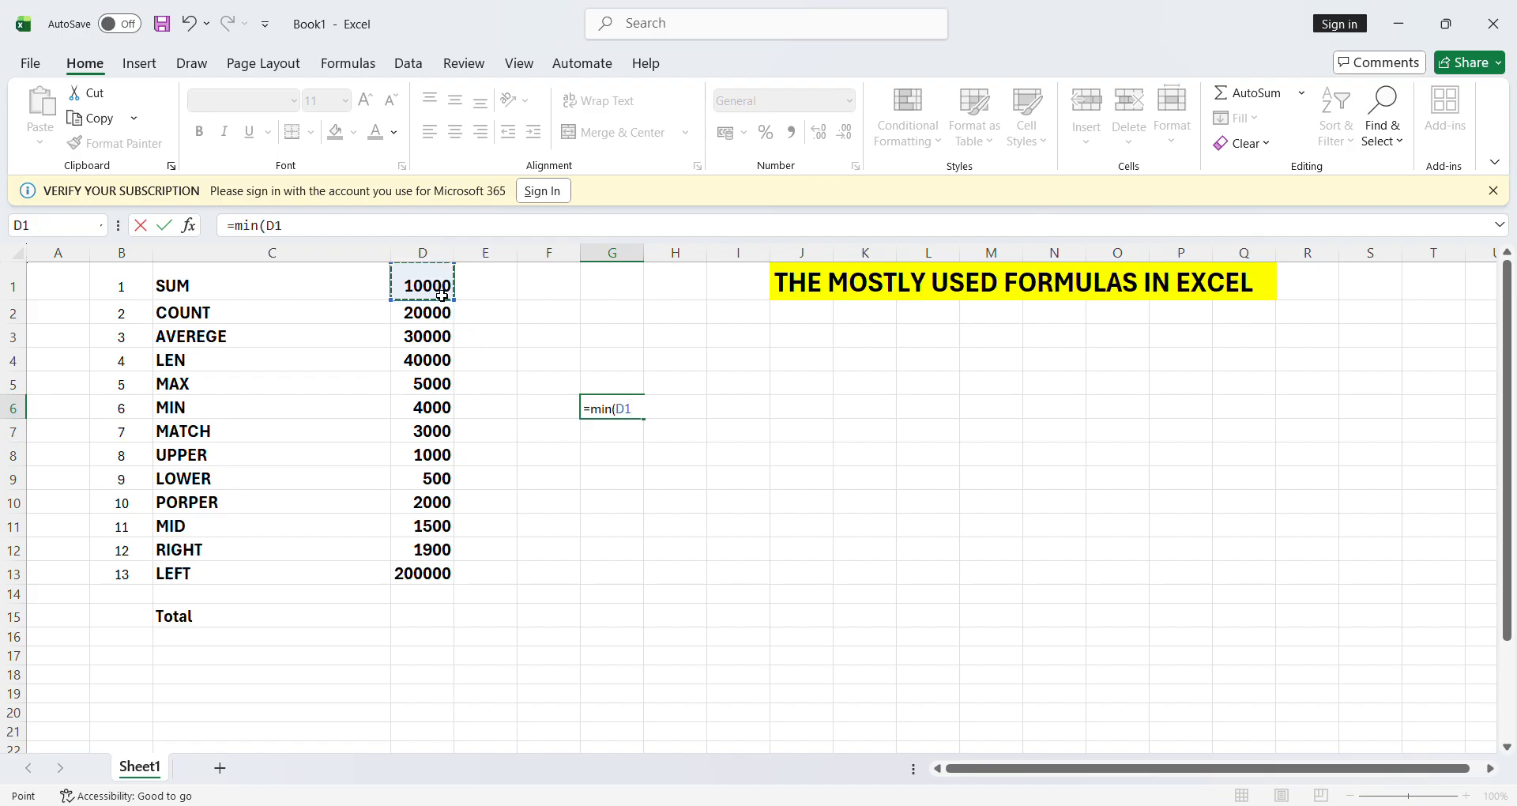
{"action": "type", "text": ":D"}
{"action": "key", "text": "BackSpace"}
{"action": "left_click", "coordinate": [425, 581]}
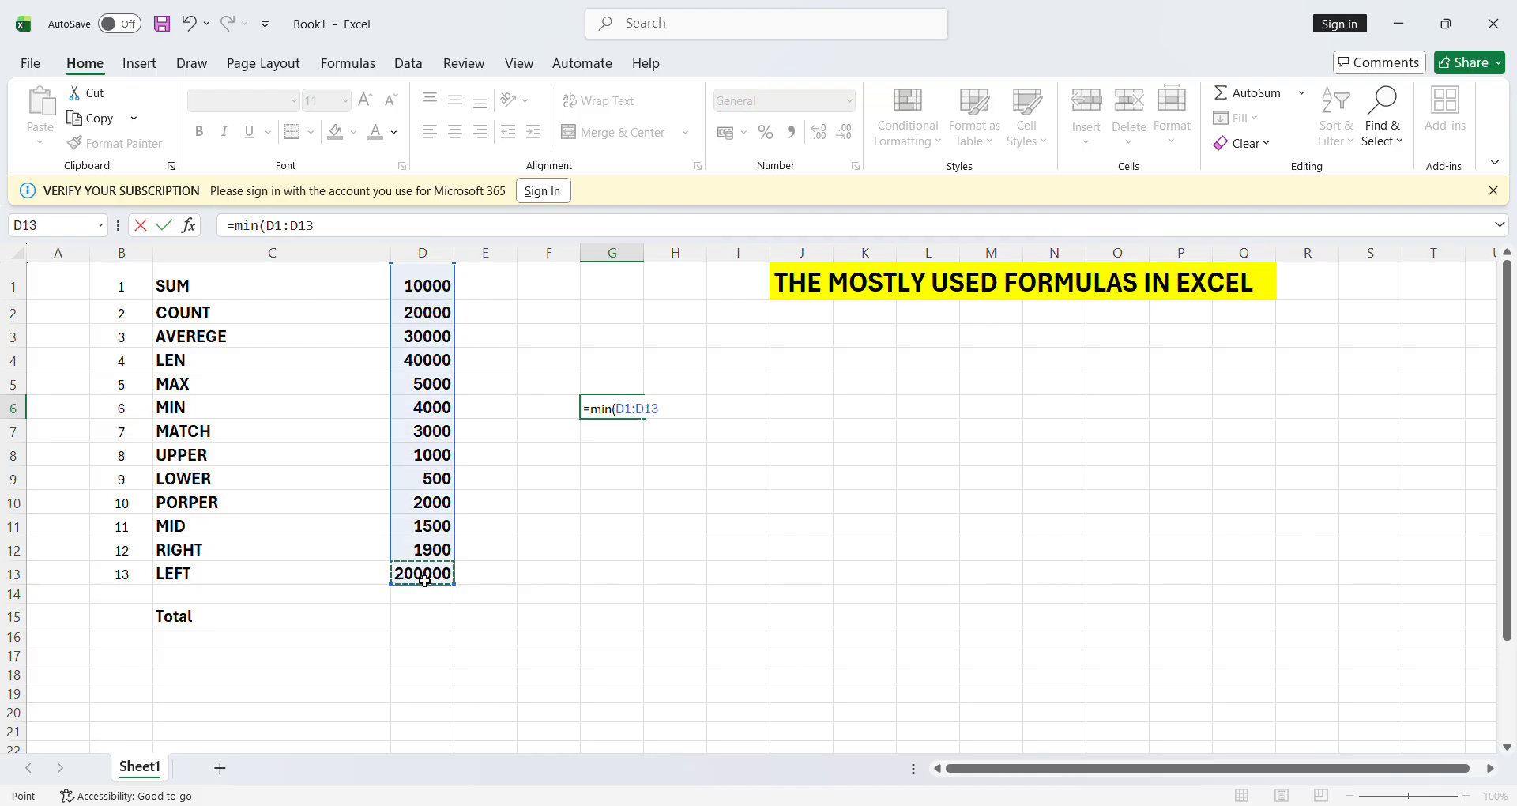
{"action": "type", "text": ")"}
{"action": "key", "text": "Return"}
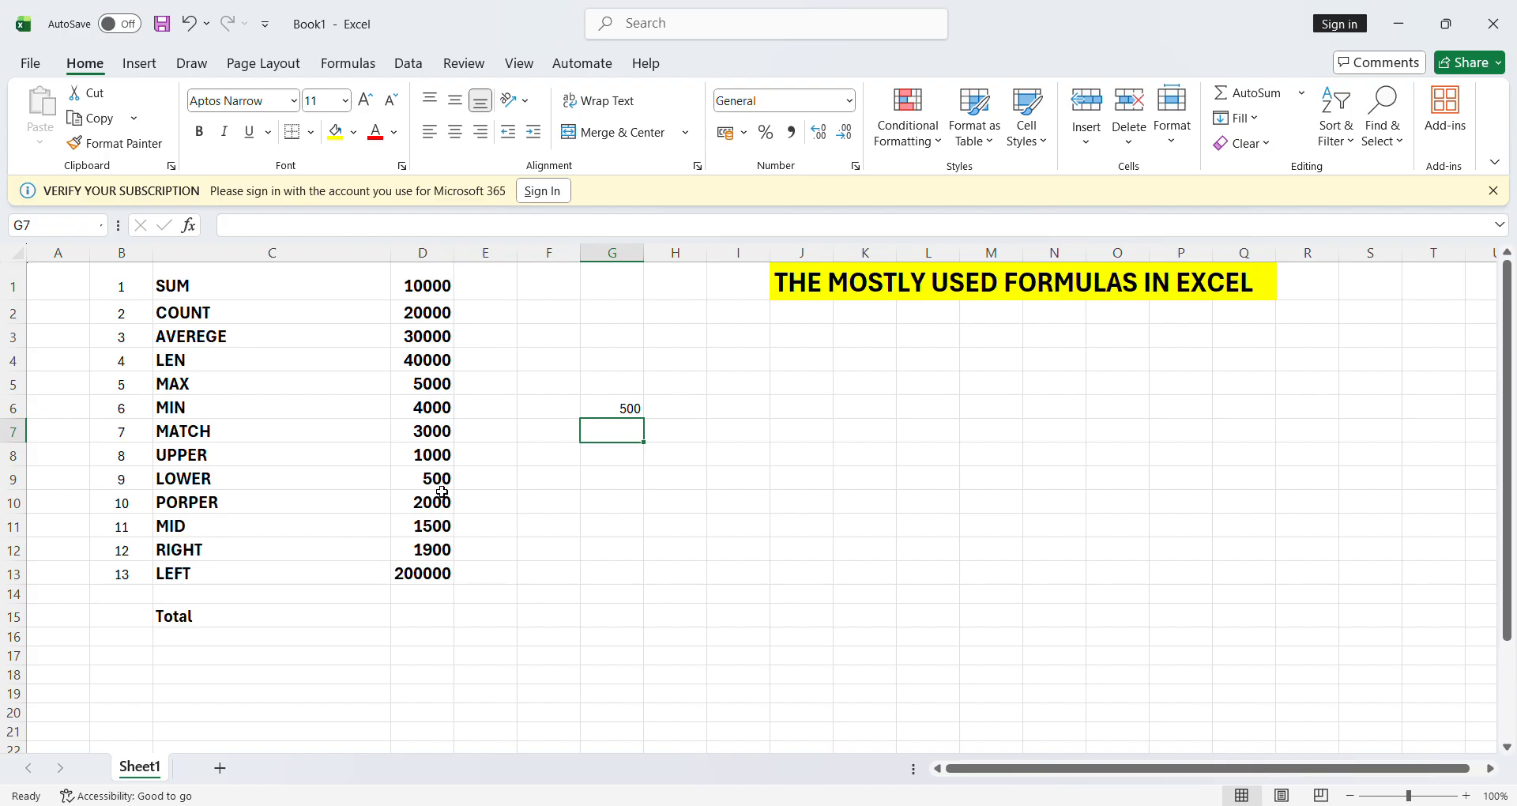
- Review the MIN formula in G6, cancelling stray edits so the 500 result stays
{"action": "left_click", "coordinate": [632, 415]}
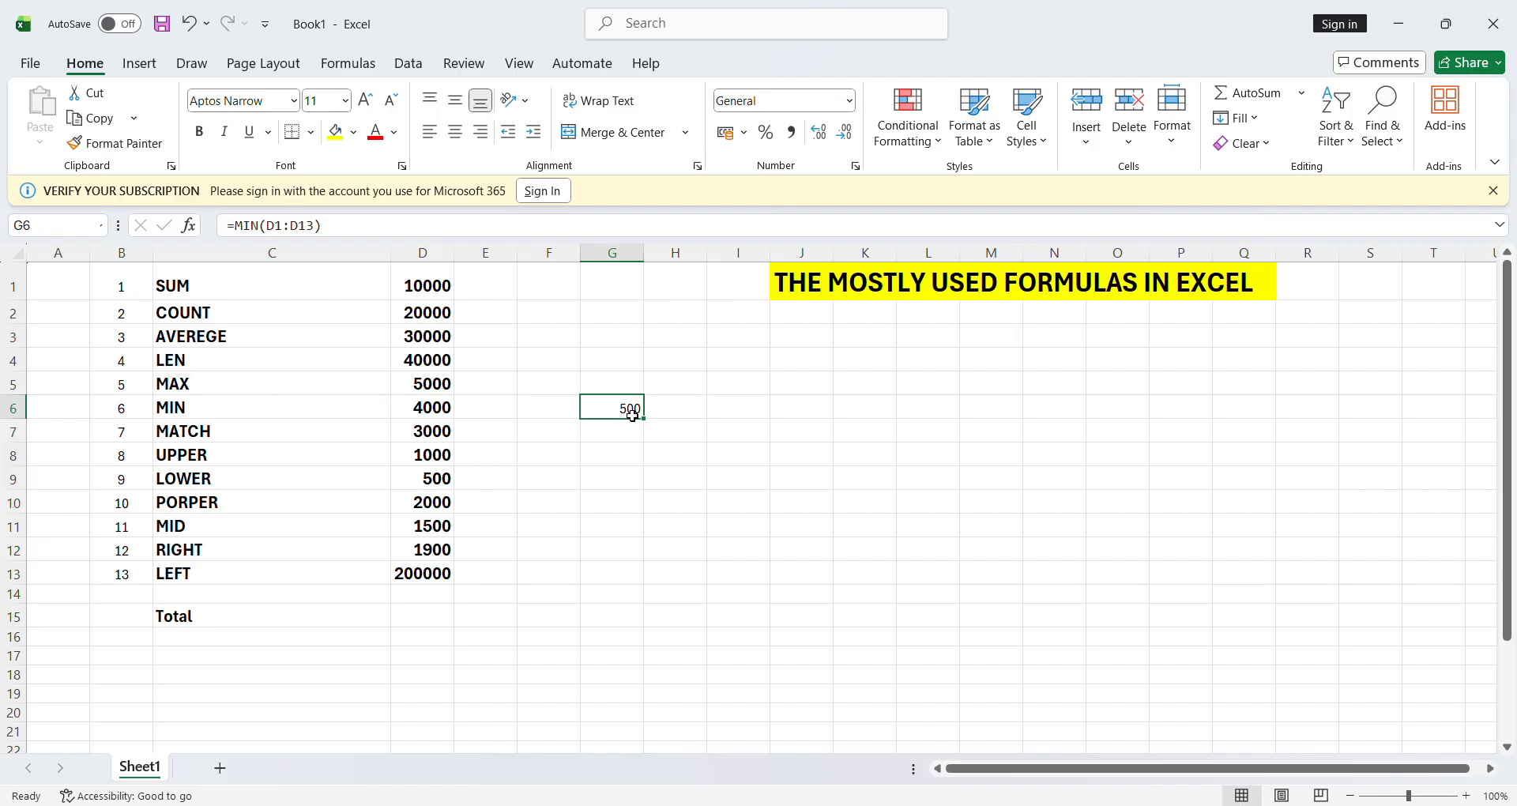
{"action": "key", "text": "BackSpace"}
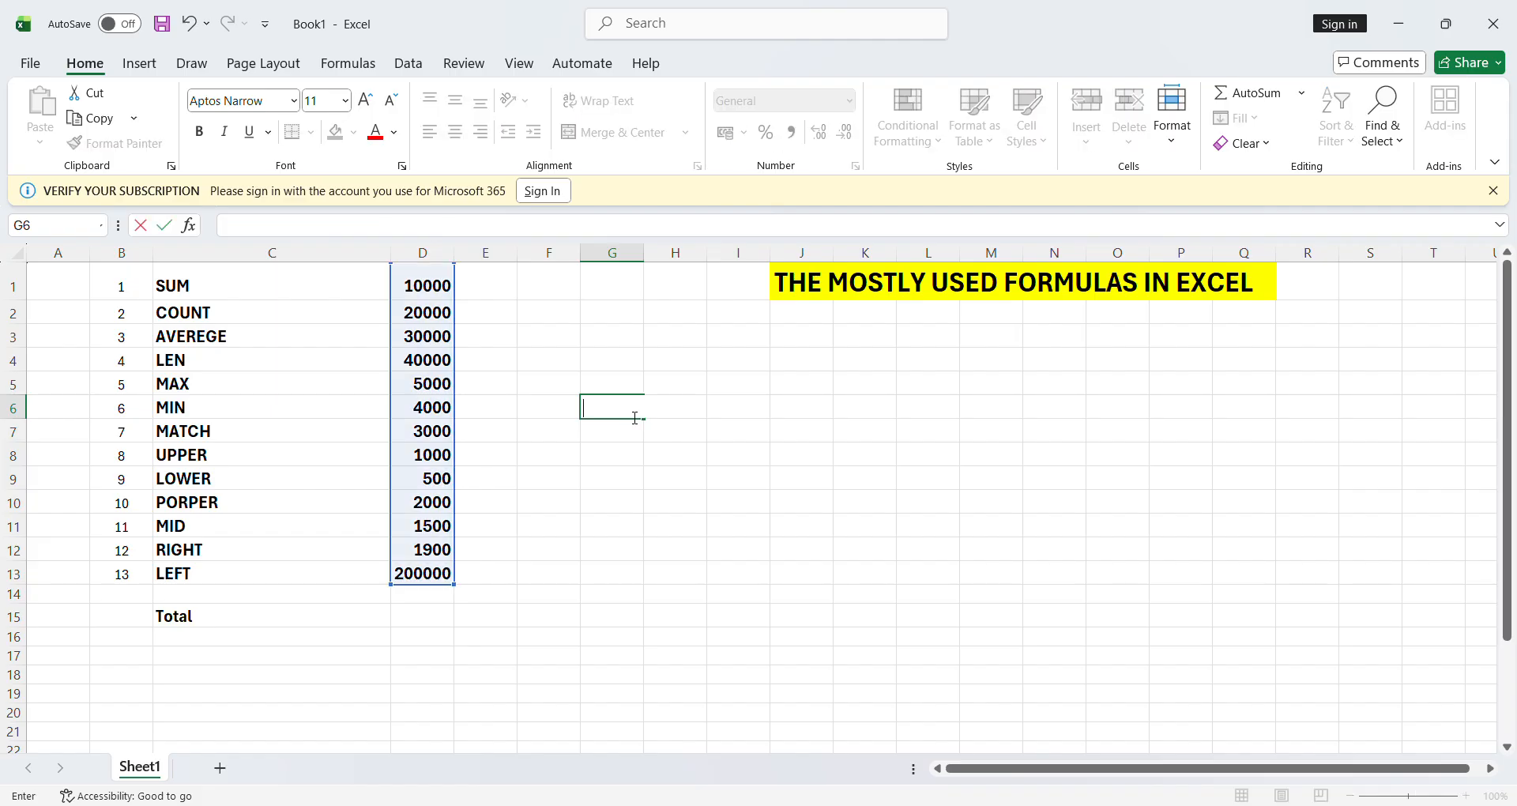
{"action": "key", "text": "Escape"}
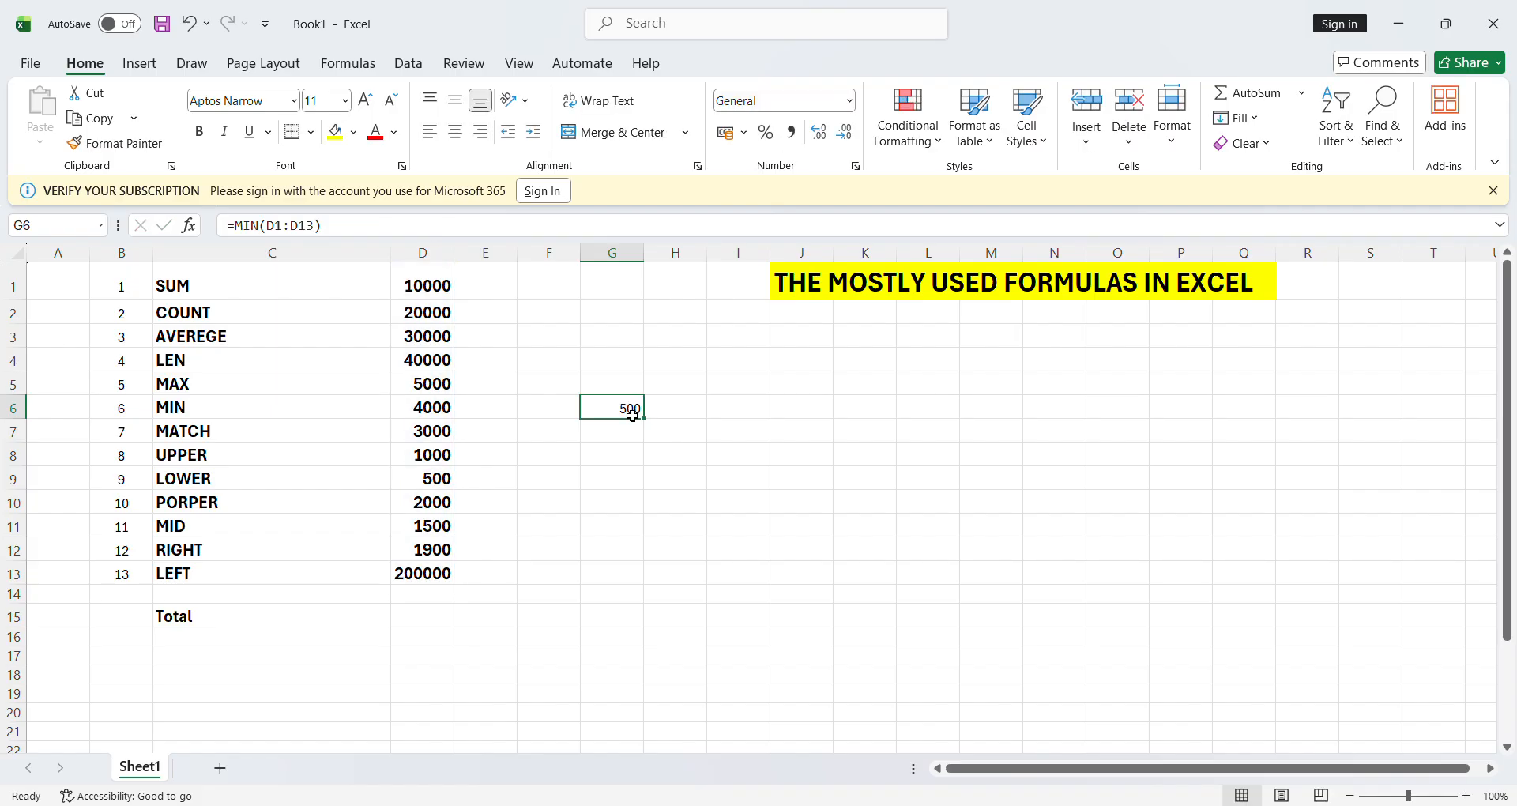
{"action": "left_click", "coordinate": [689, 479]}
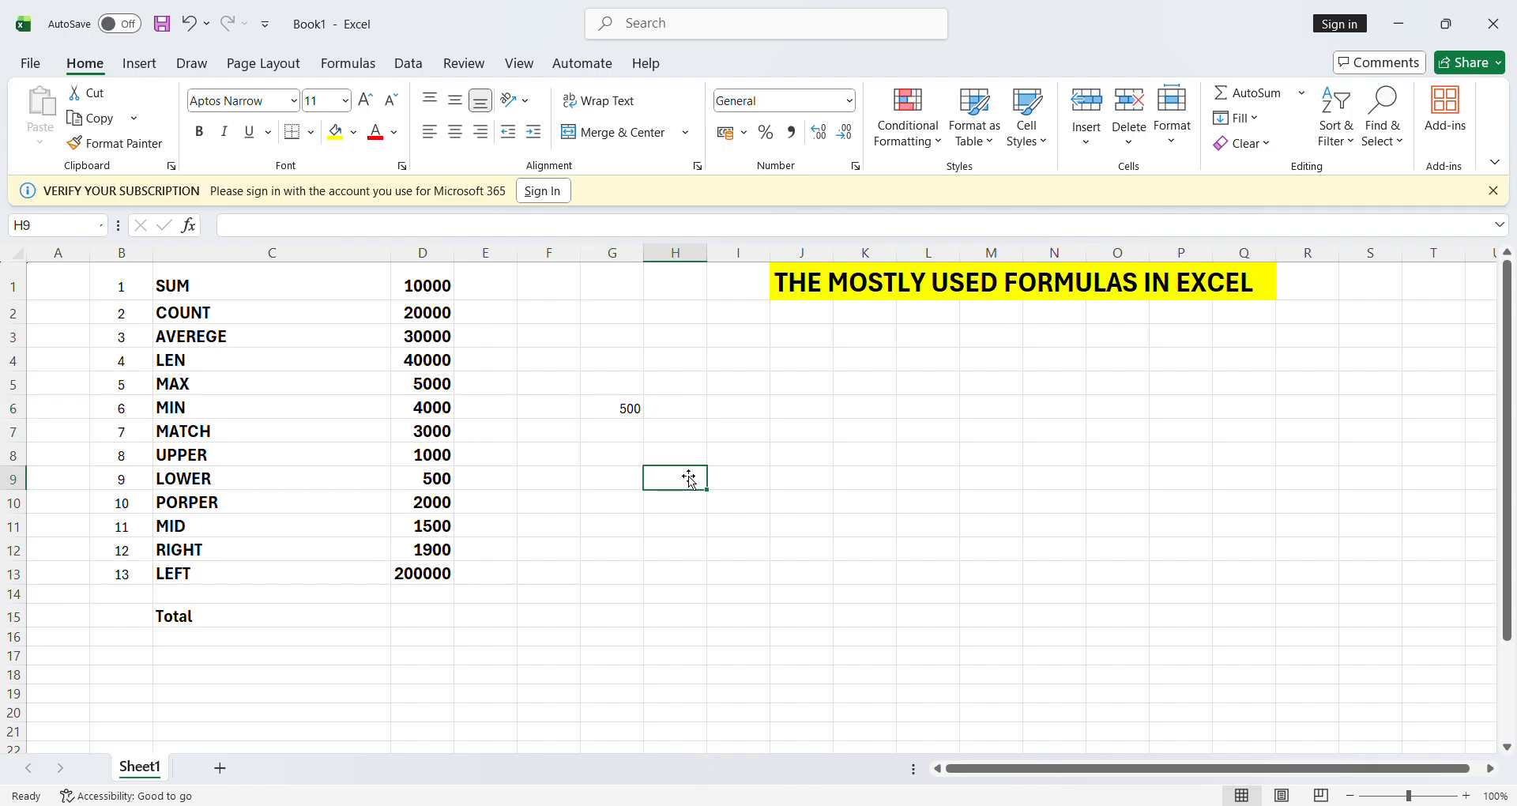
{"action": "left_click", "coordinate": [628, 408]}
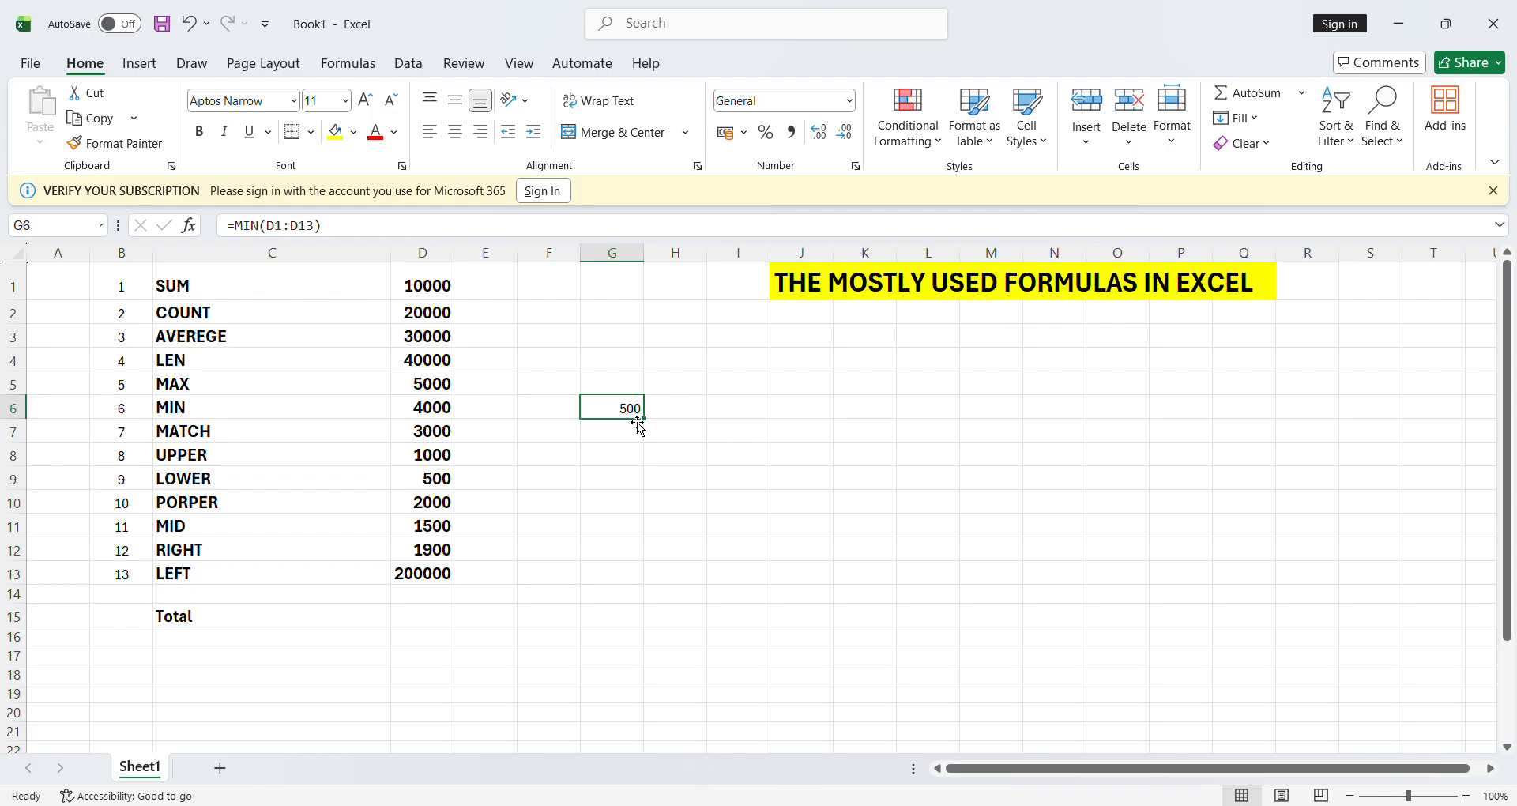
{"action": "key", "text": "BackSpace"}
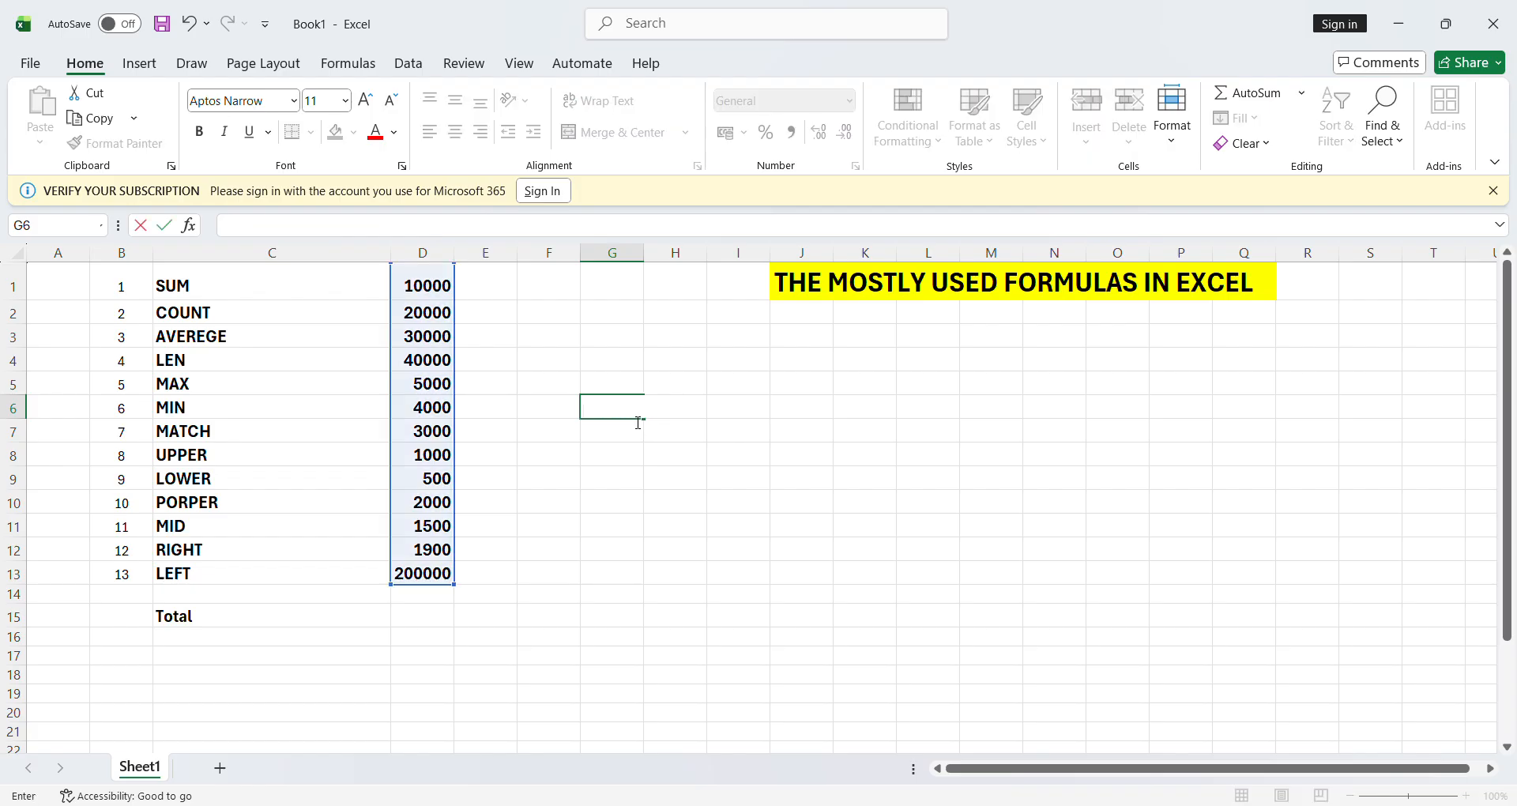
{"action": "key", "text": "Escape"}
{"action": "left_click", "coordinate": [632, 476]}
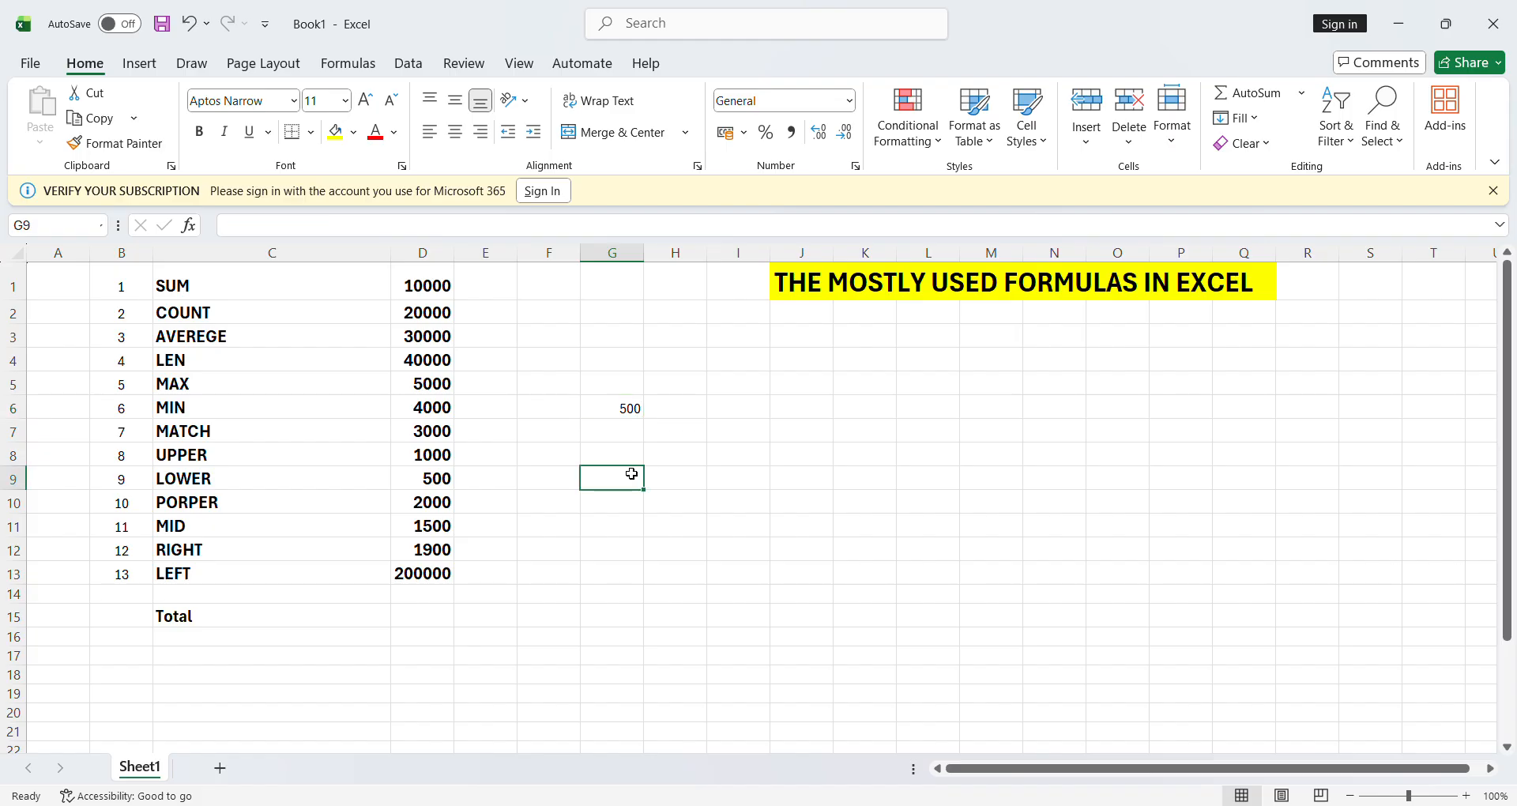
{"action": "left_click", "coordinate": [621, 409]}
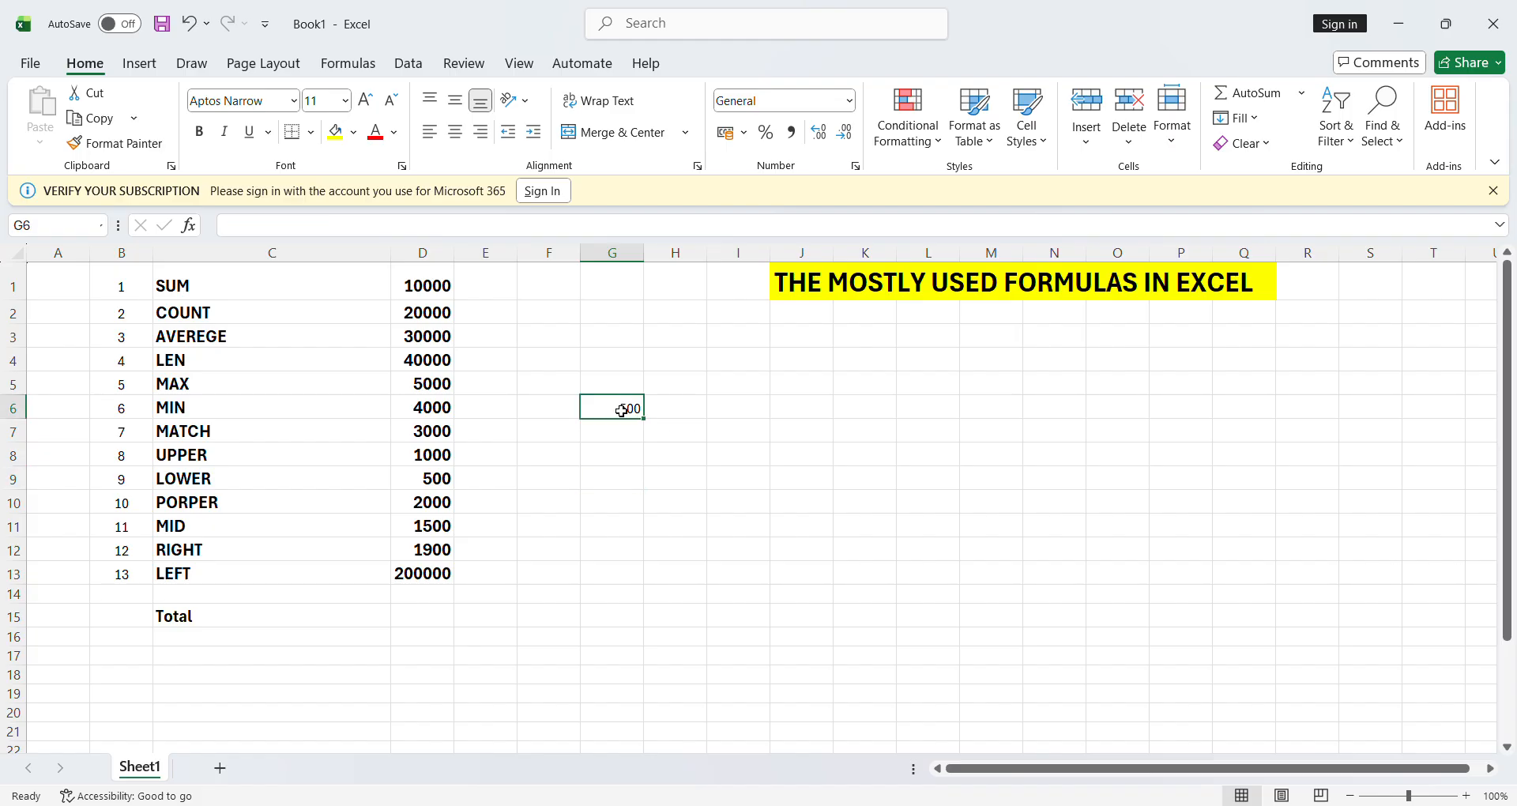
- Delete the MIN formula from G6
{"action": "key", "text": "Delete"}
- Enter =MATCH(500,D1:D13,0) in G6, returning position 9
{"action": "type", "text": "="}
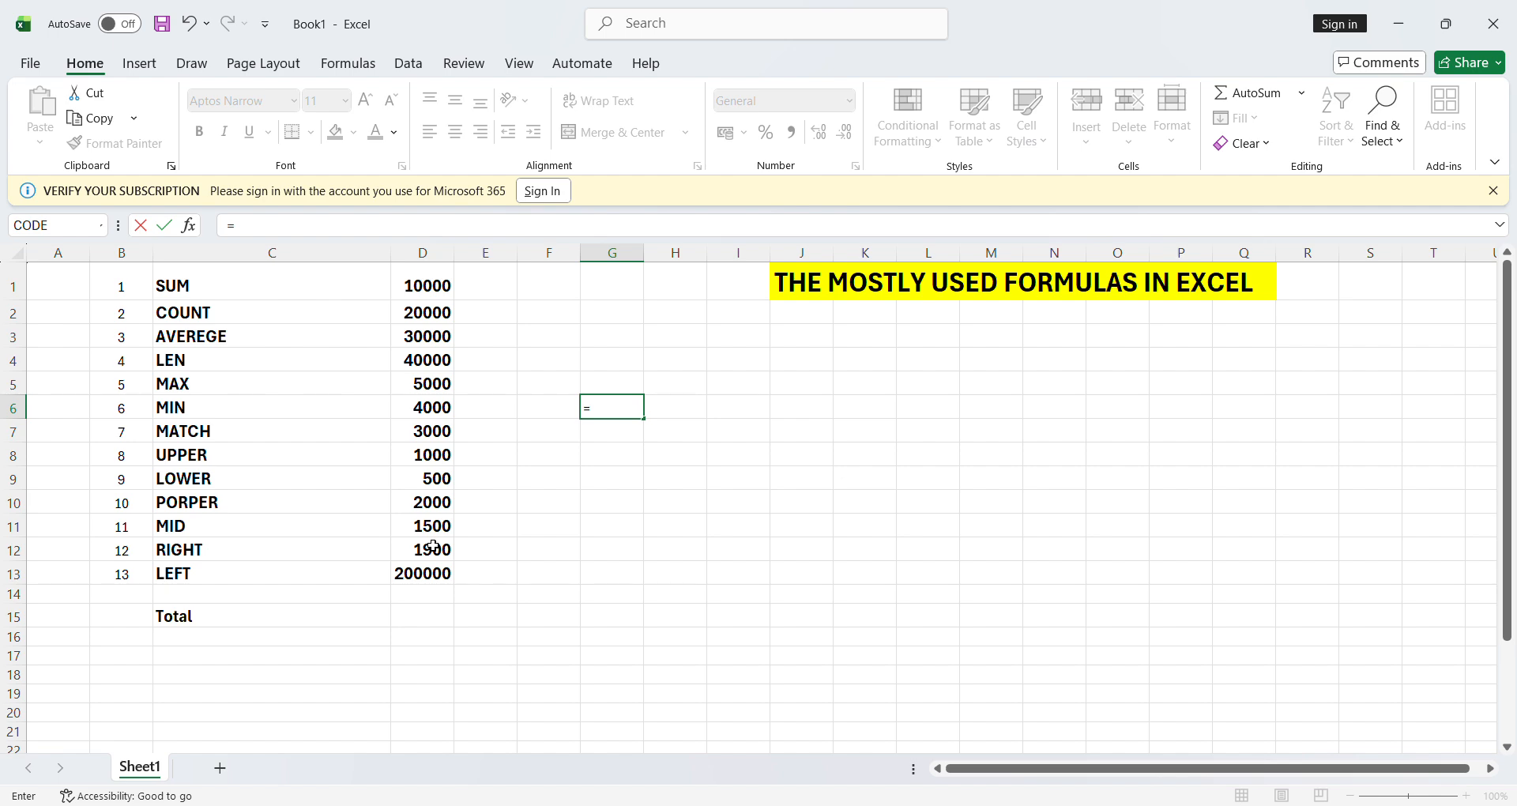
{"action": "type", "text": "match("}
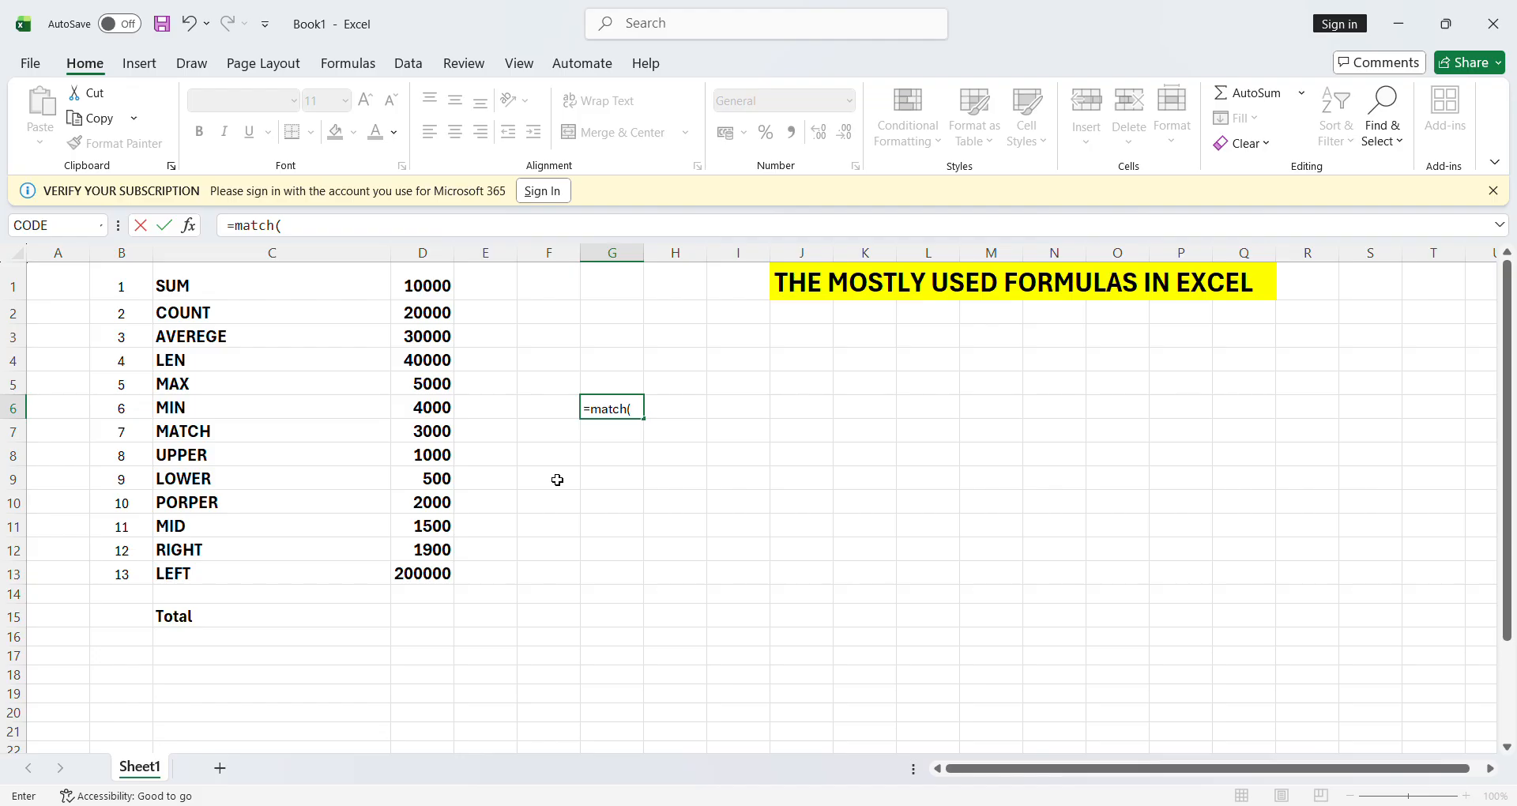
{"action": "type", "text": "500"}
{"action": "left_click", "coordinate": [442, 290]}
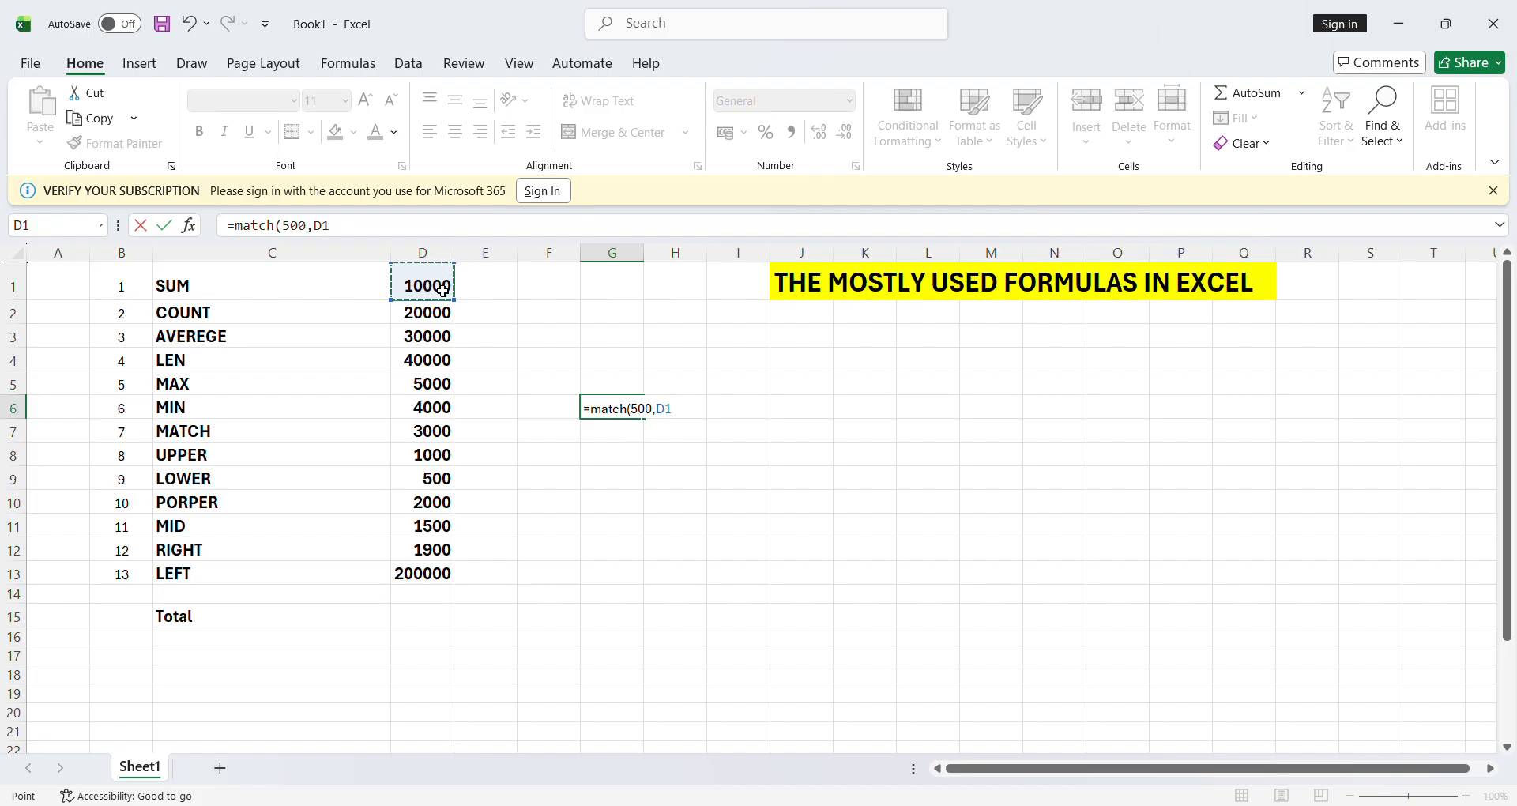
{"action": "key", "text": "shift+Down"}
{"action": "key", "text": "shift+Down"}
{"action": "key", "text": "shift+Down"}
{"action": "key", "text": "shift+Down"}
{"action": "key", "text": "shift+Down"}
{"action": "key", "text": "shift+Down"}
{"action": "key", "text": "shift+Down"}
{"action": "key", "text": "shift+Down"}
{"action": "key", "text": "shift+Down"}
{"action": "key", "text": "shift+Down"}
{"action": "key", "text": "shift+Down"}
{"action": "key", "text": "shift+Down"}
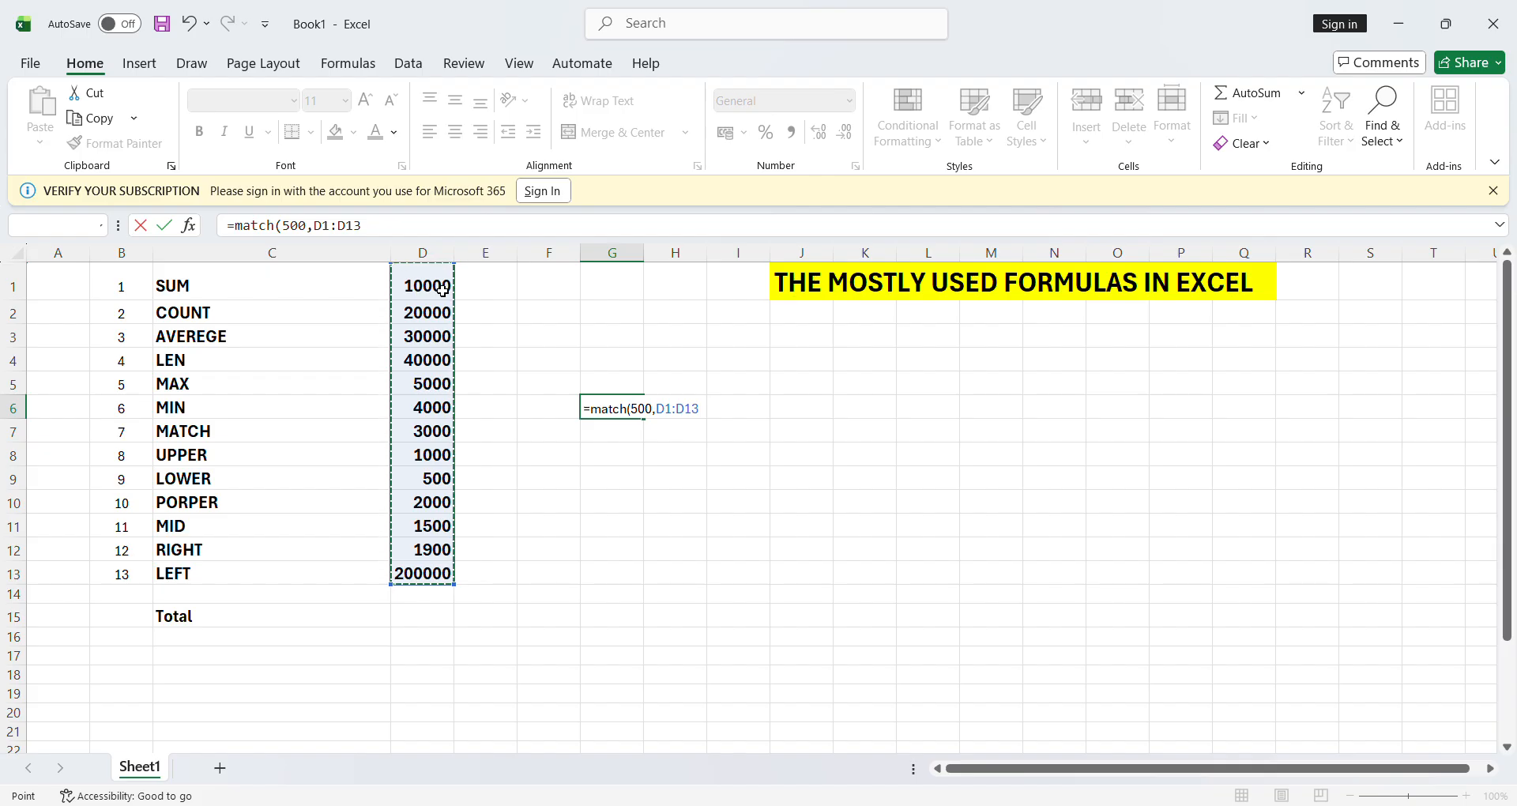
{"action": "type", "text": ","}
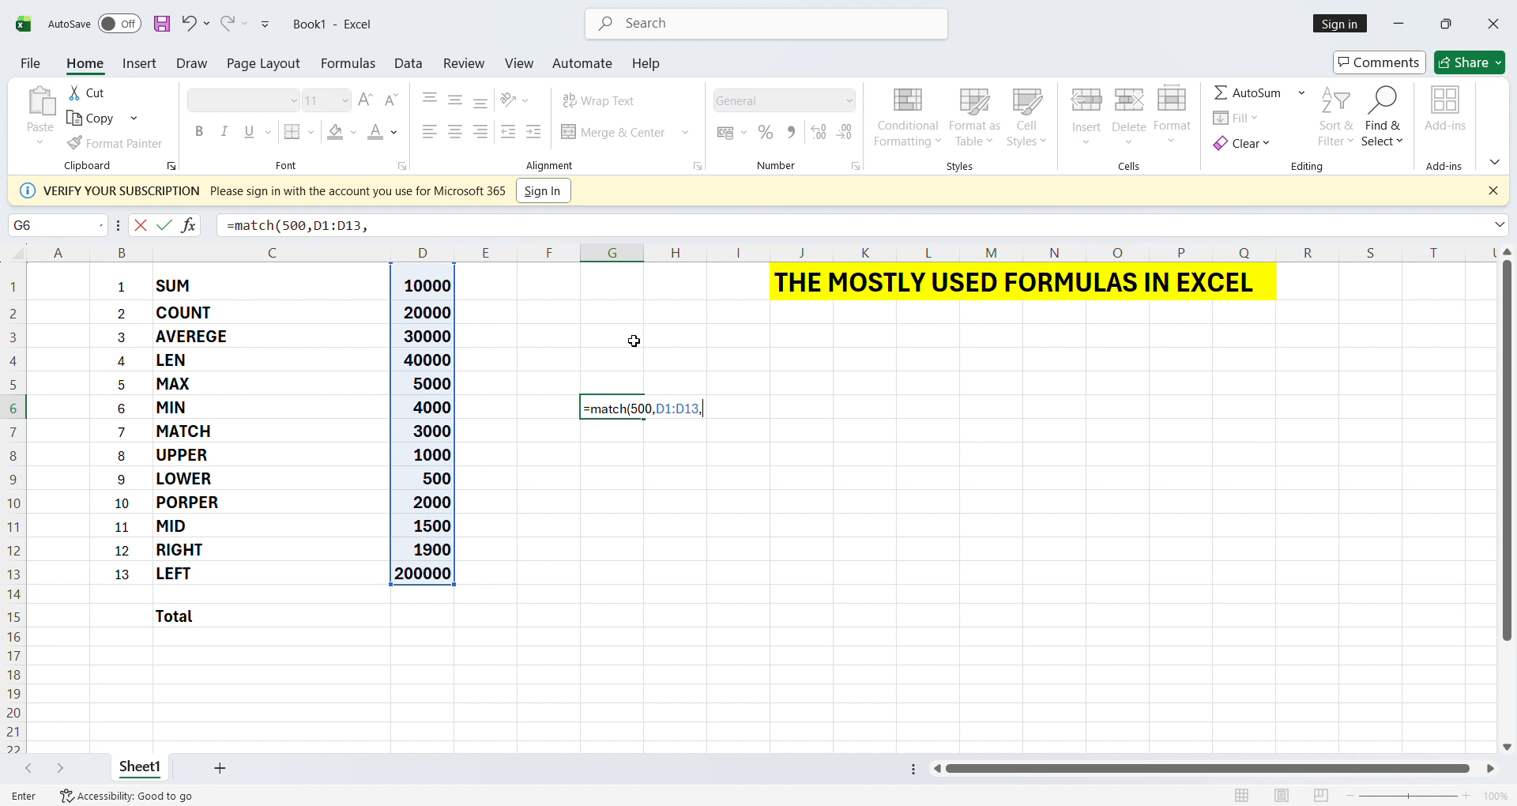
{"action": "type", "text": "0"}
{"action": "key", "text": "Return"}
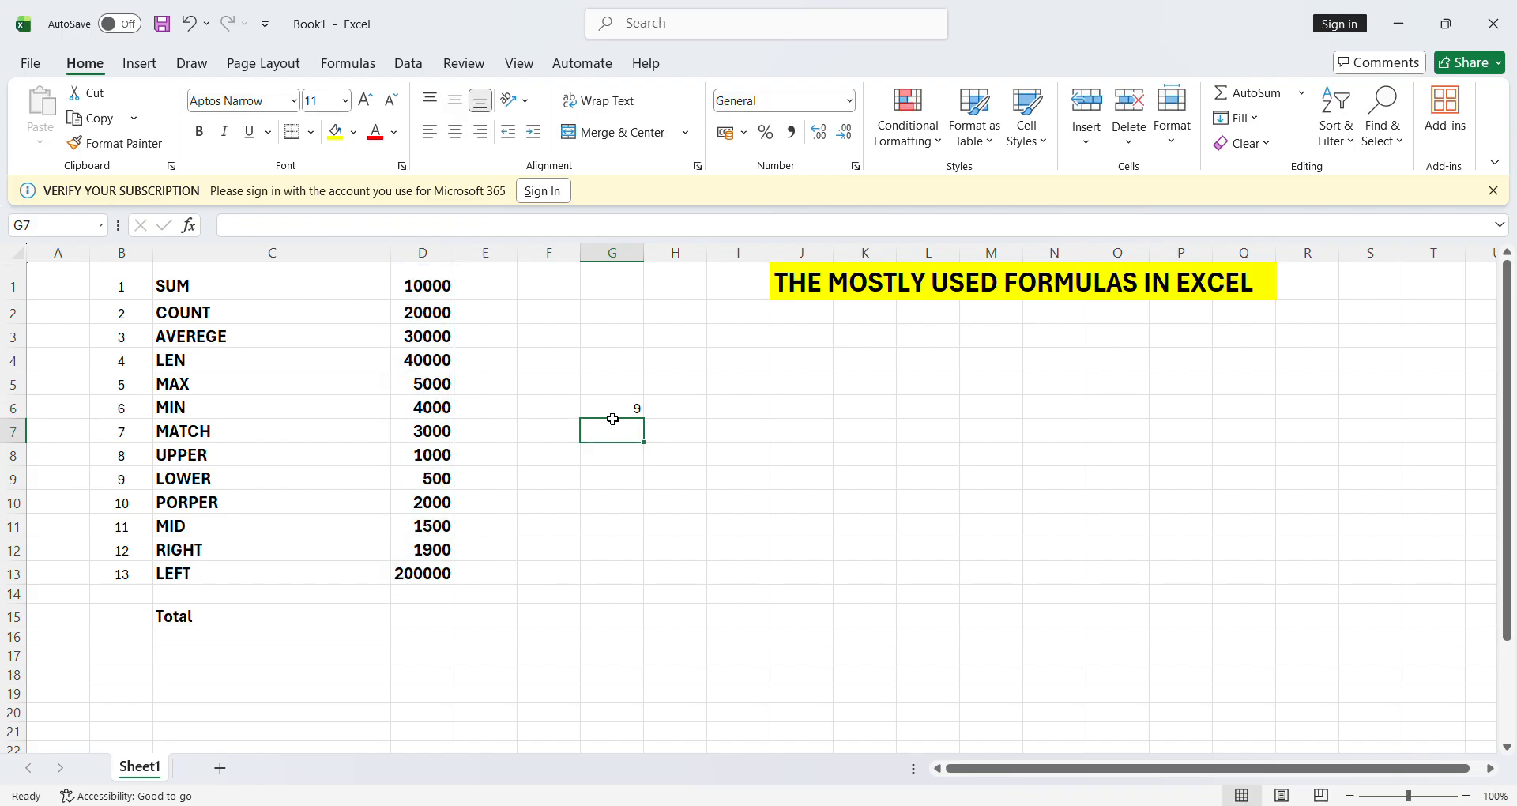
{"action": "left_click", "coordinate": [446, 295]}
- Step down the values column to check 500's position, then clear the MATCH result from G6
{"action": "key", "text": "Down"}
{"action": "key", "text": "Down"}
{"action": "key", "text": "Down"}
{"action": "key", "text": "Down"}
{"action": "key", "text": "Down"}
{"action": "key", "text": "Down"}
{"action": "key", "text": "Down"}
{"action": "key", "text": "Down"}
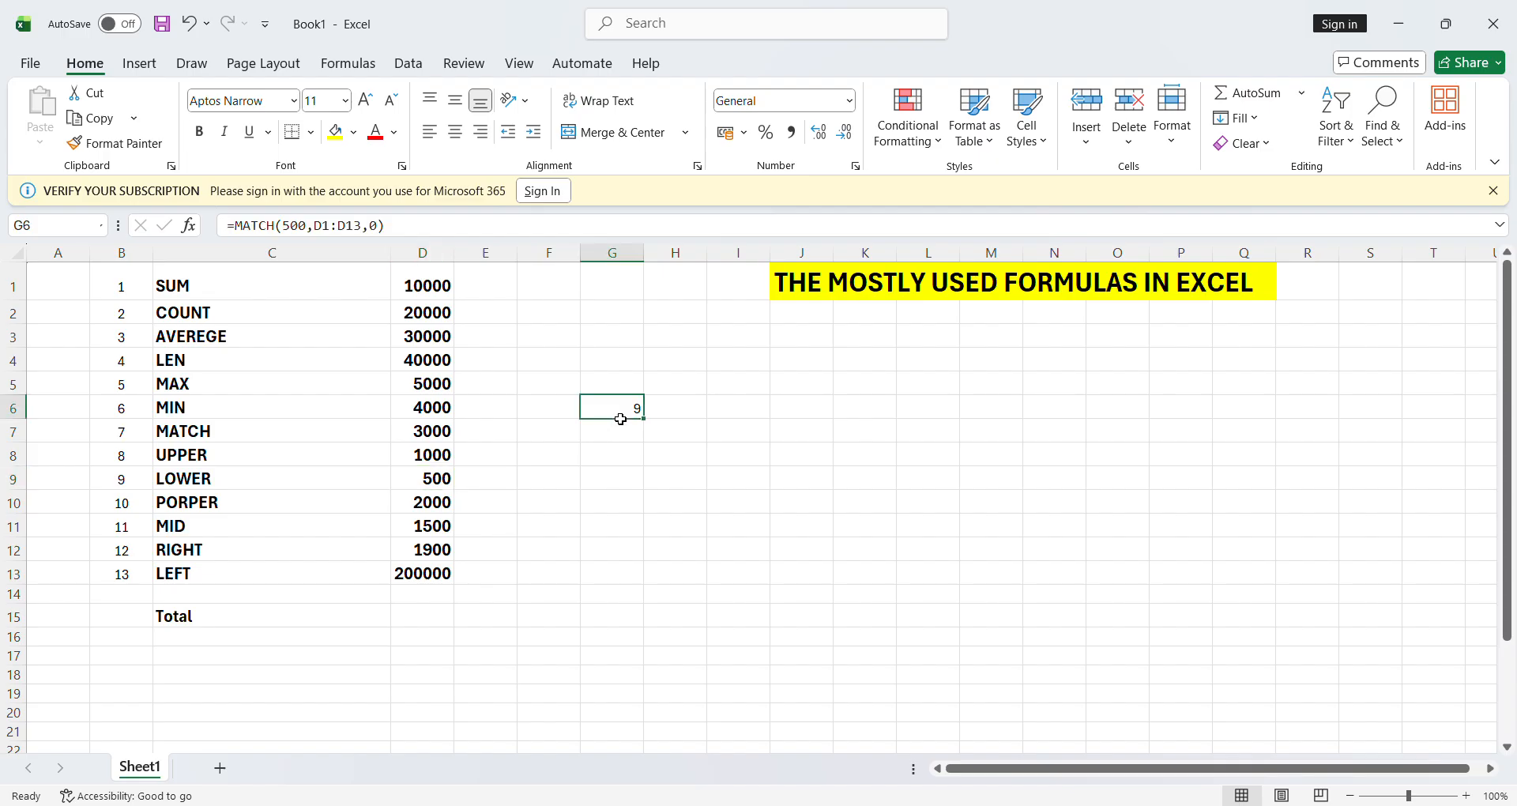
{"action": "key", "text": "Delete"}
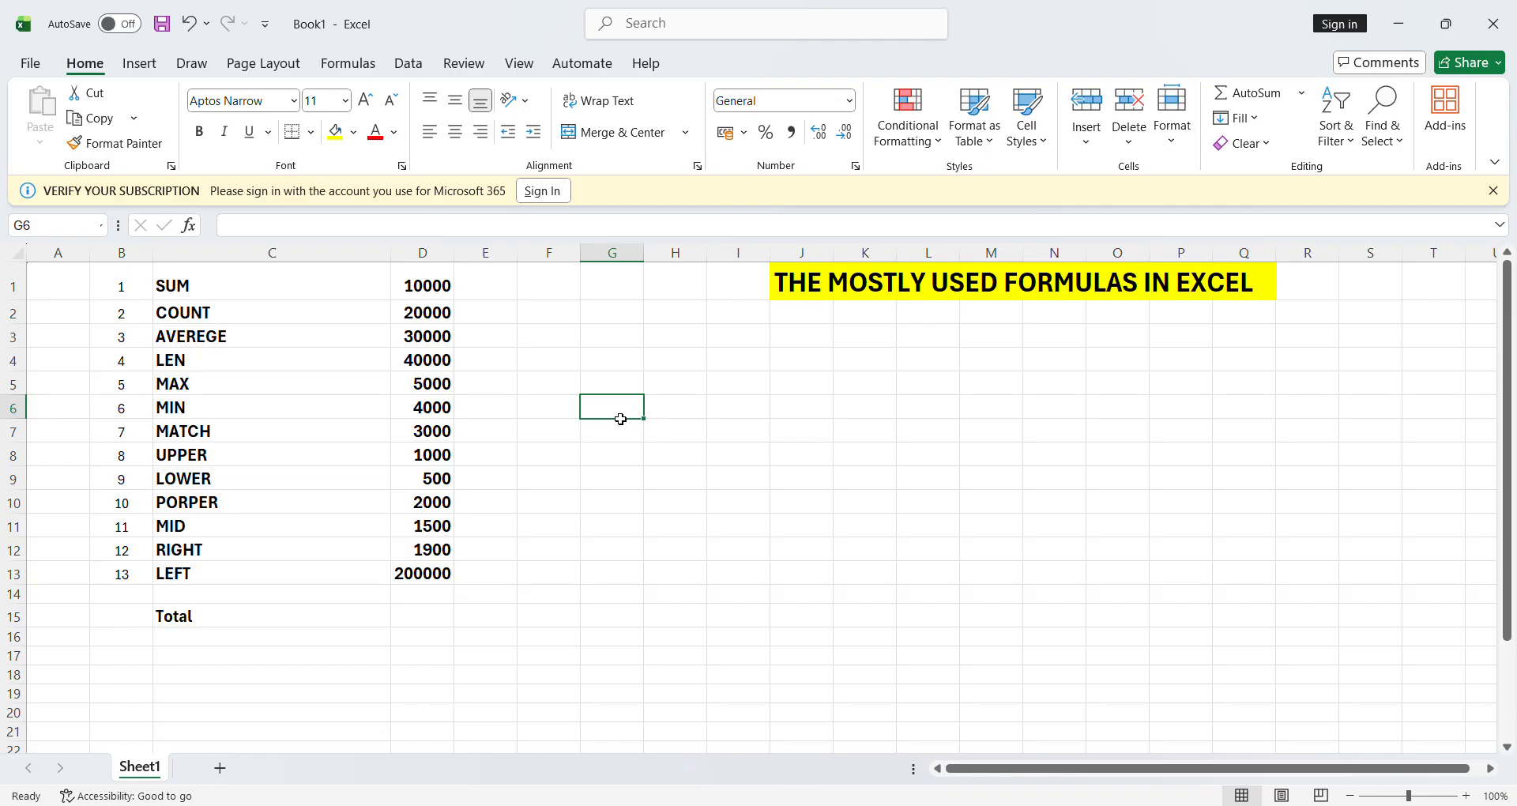
- Type the sample word 'welcome' into G8 and commit it
{"action": "left_click", "coordinate": [350, 464]}
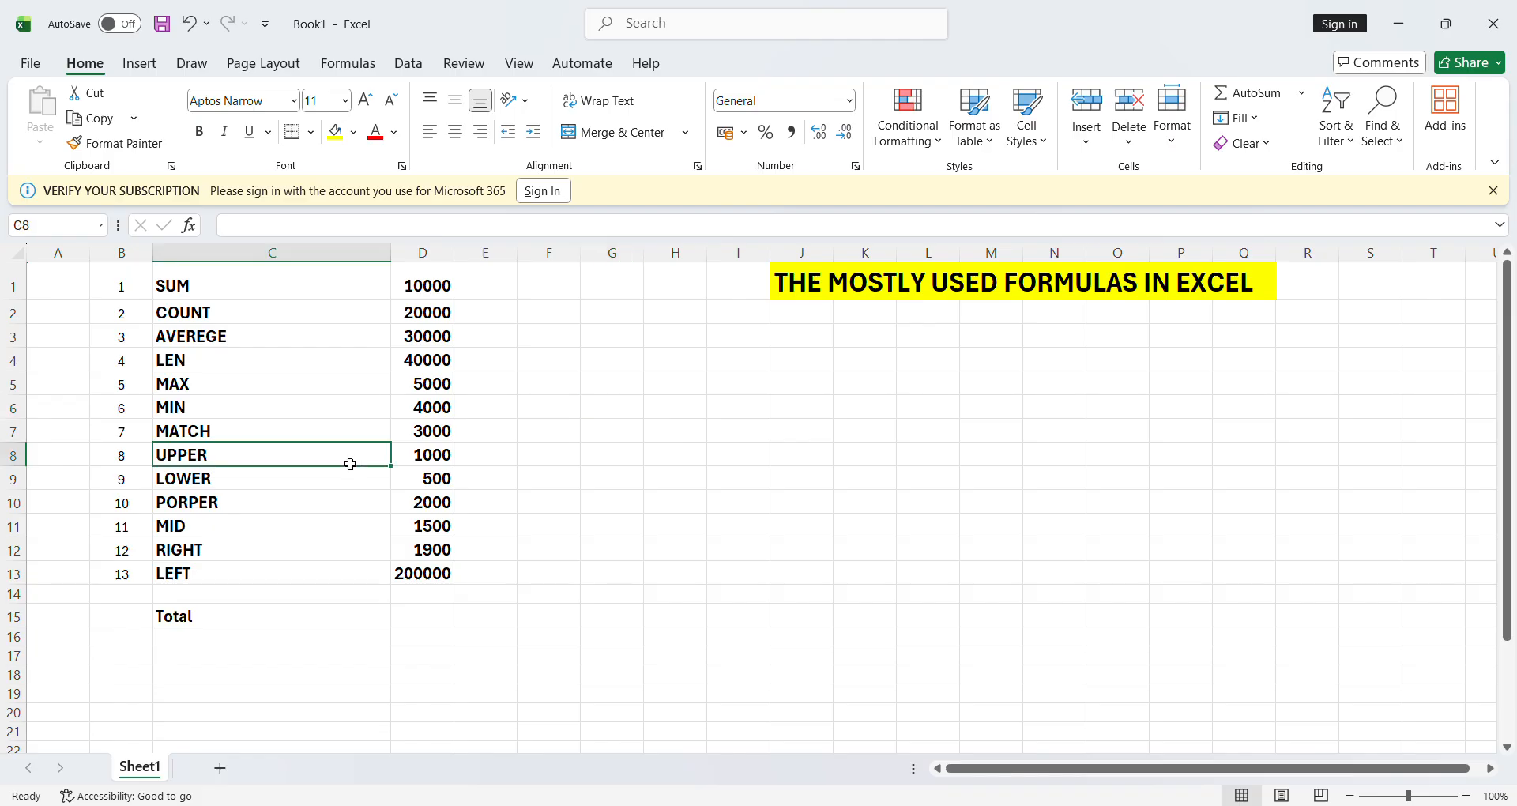
{"action": "left_click", "coordinate": [619, 464]}
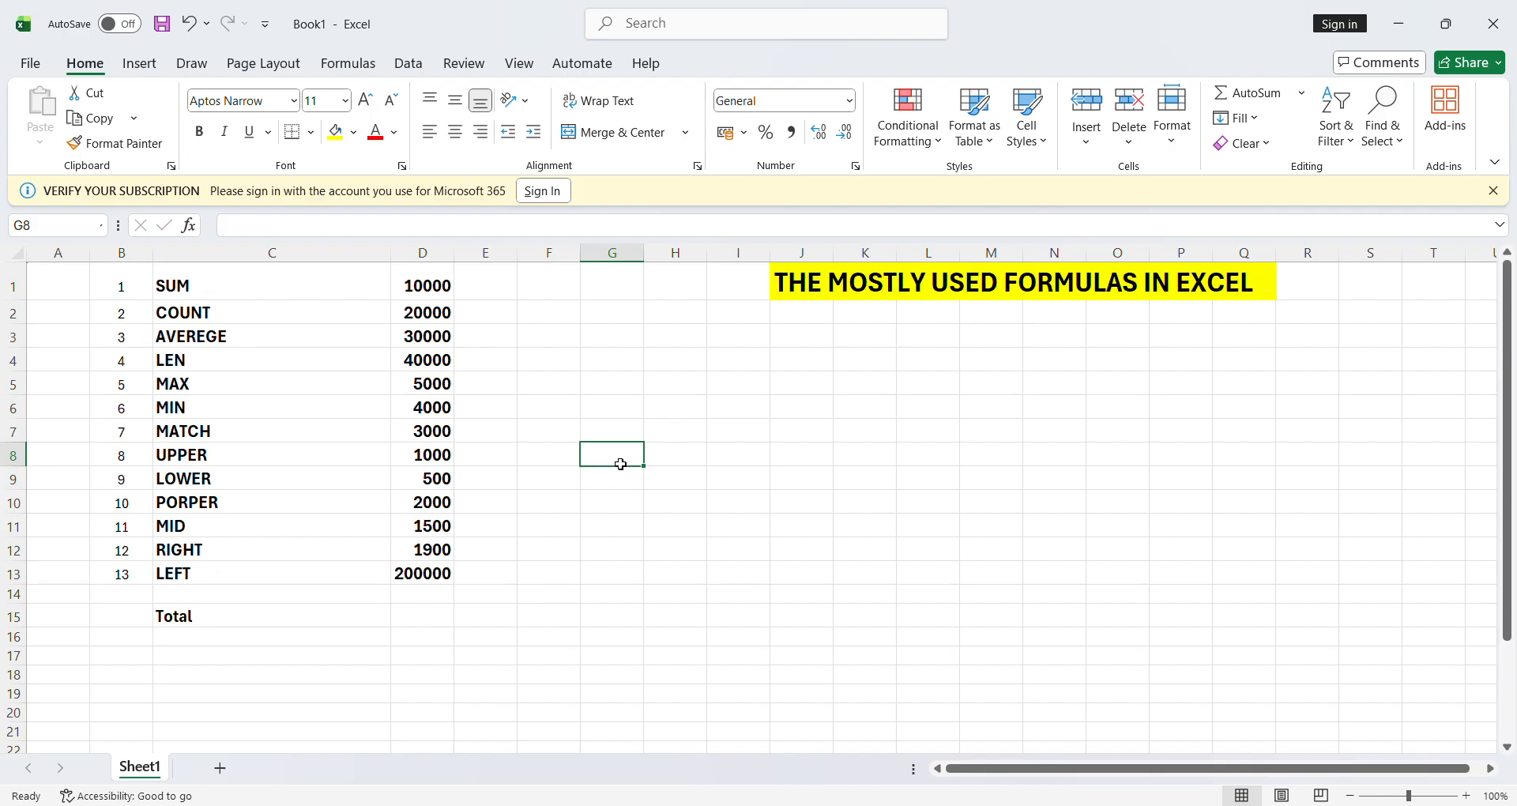
{"action": "type", "text": "we"}
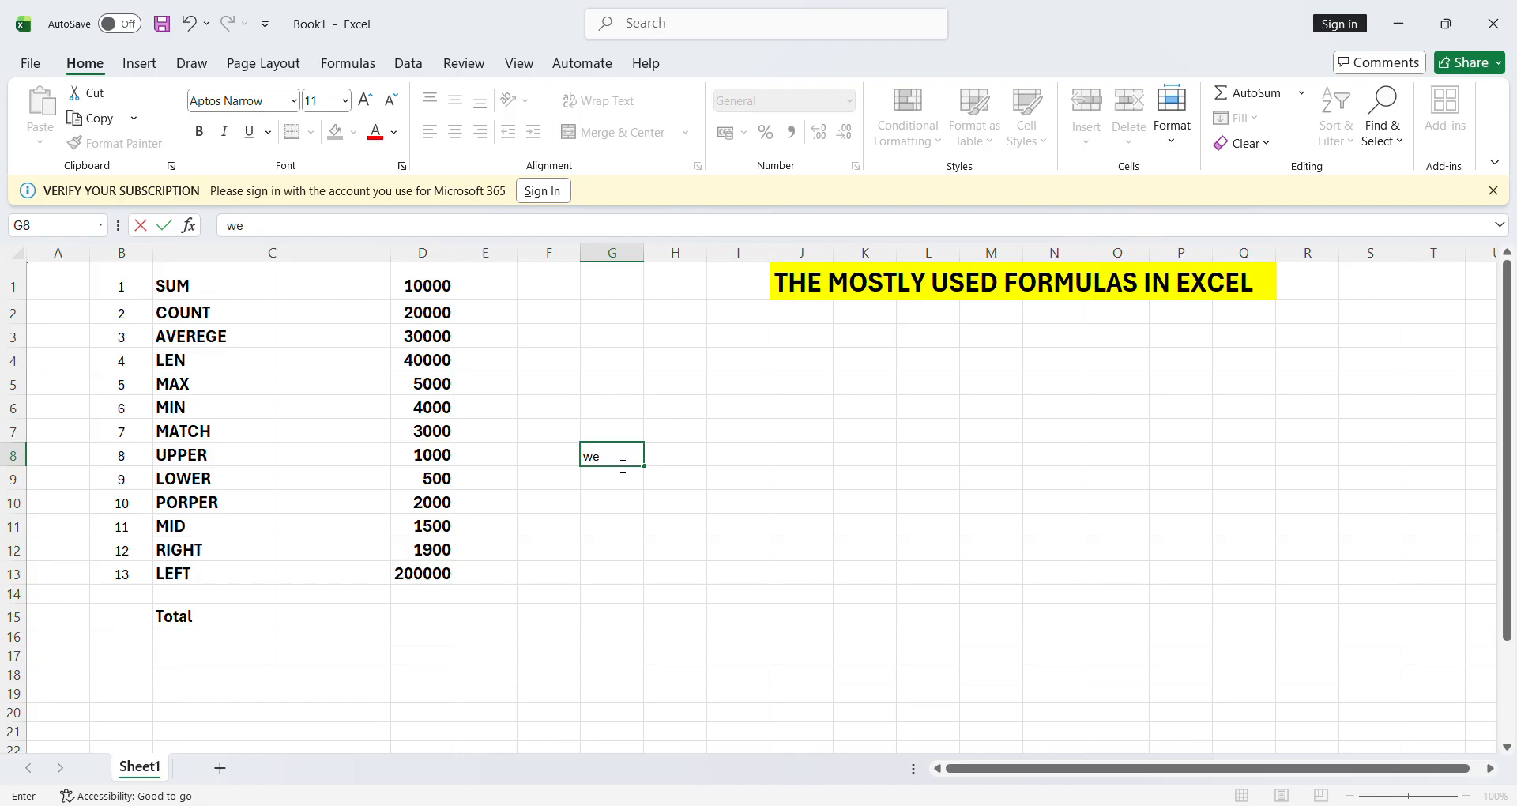
{"action": "type", "text": "lcome"}
{"action": "left_click", "coordinate": [734, 468]}
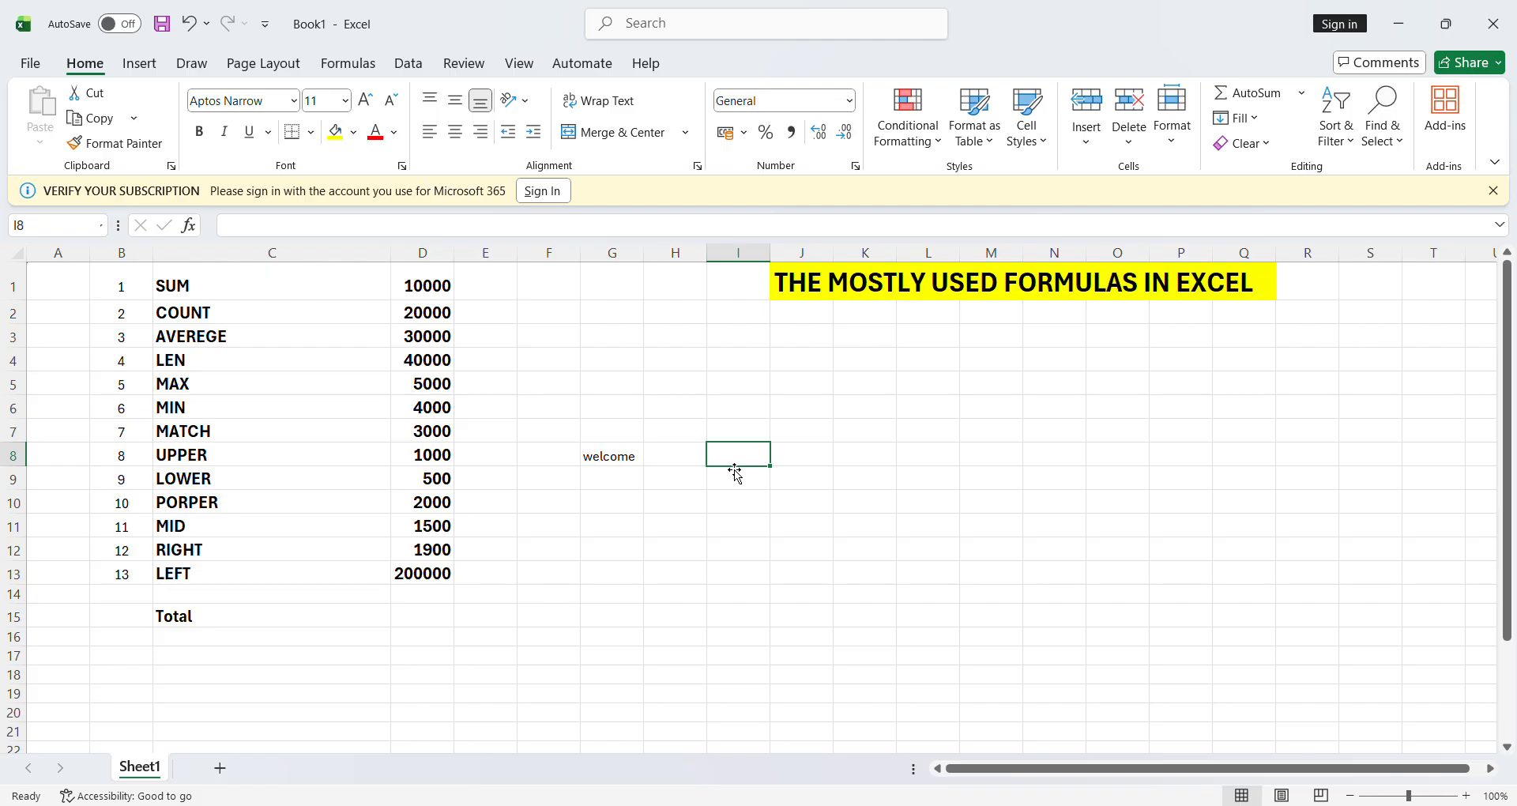
- Enter =upper(G8) in I8 so it displays WELCOME
{"action": "type", "text": "="}
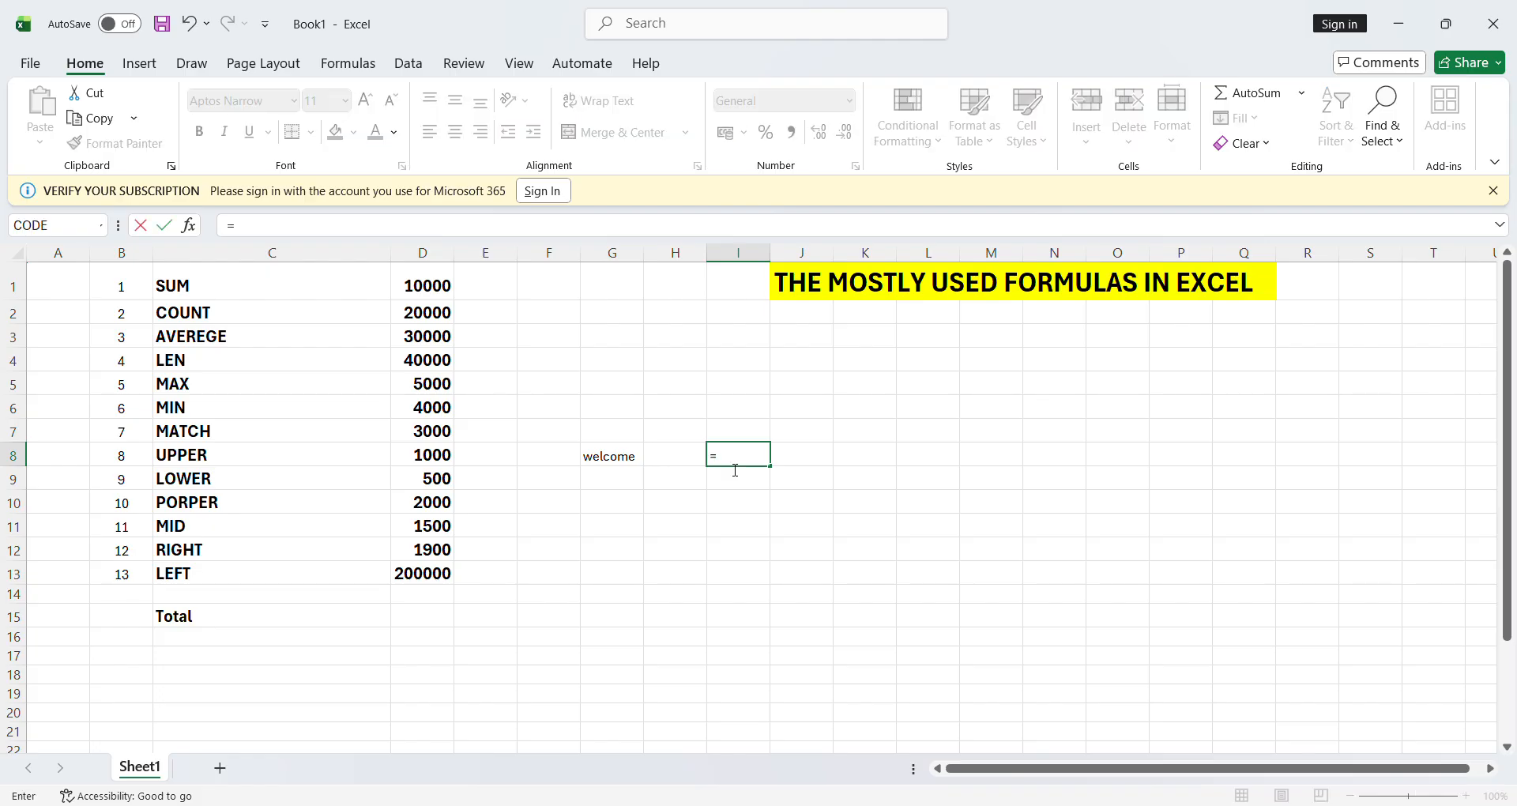
{"action": "type", "text": "upper("}
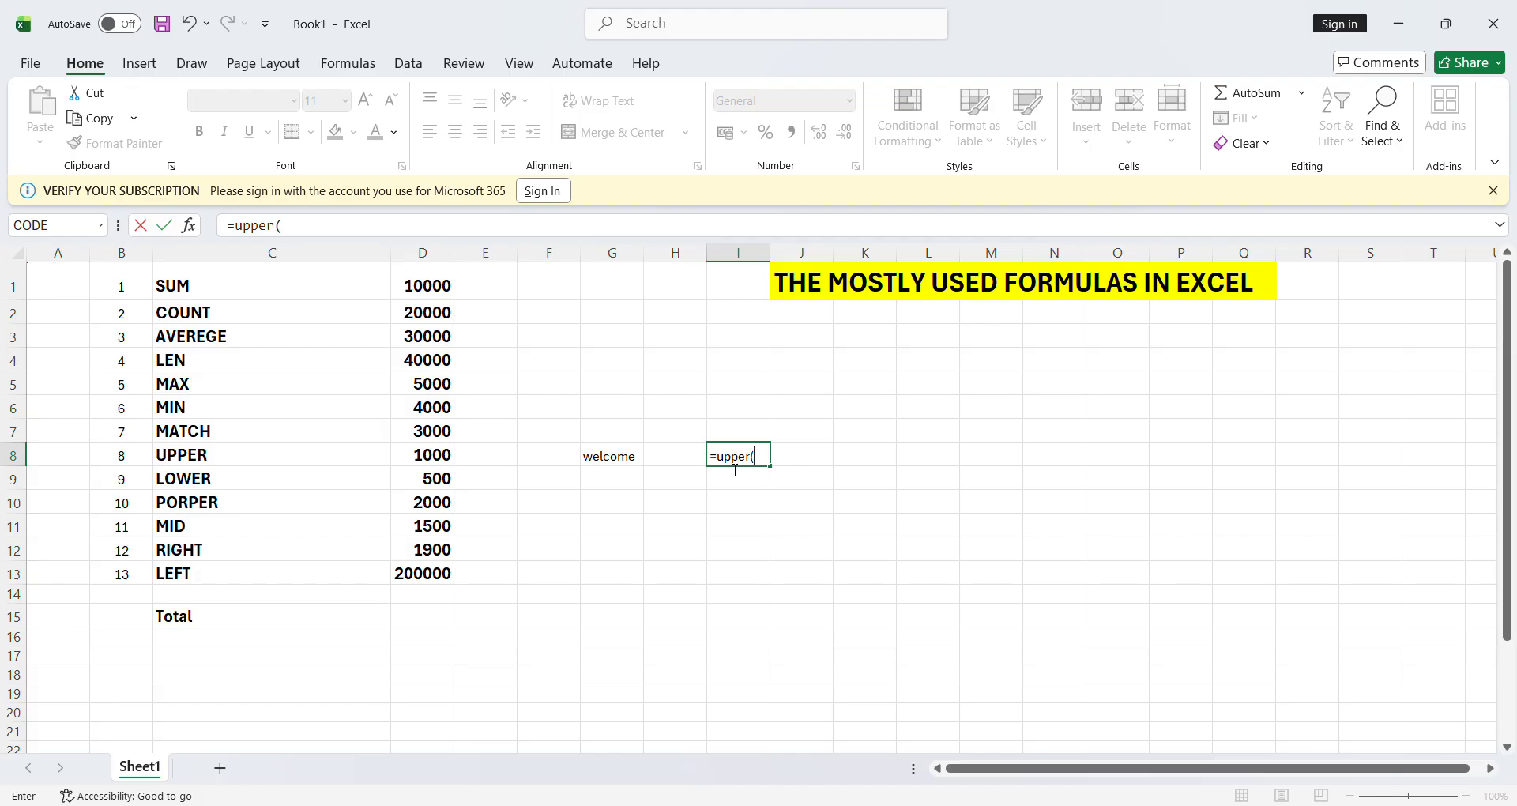
{"action": "left_click", "coordinate": [616, 464]}
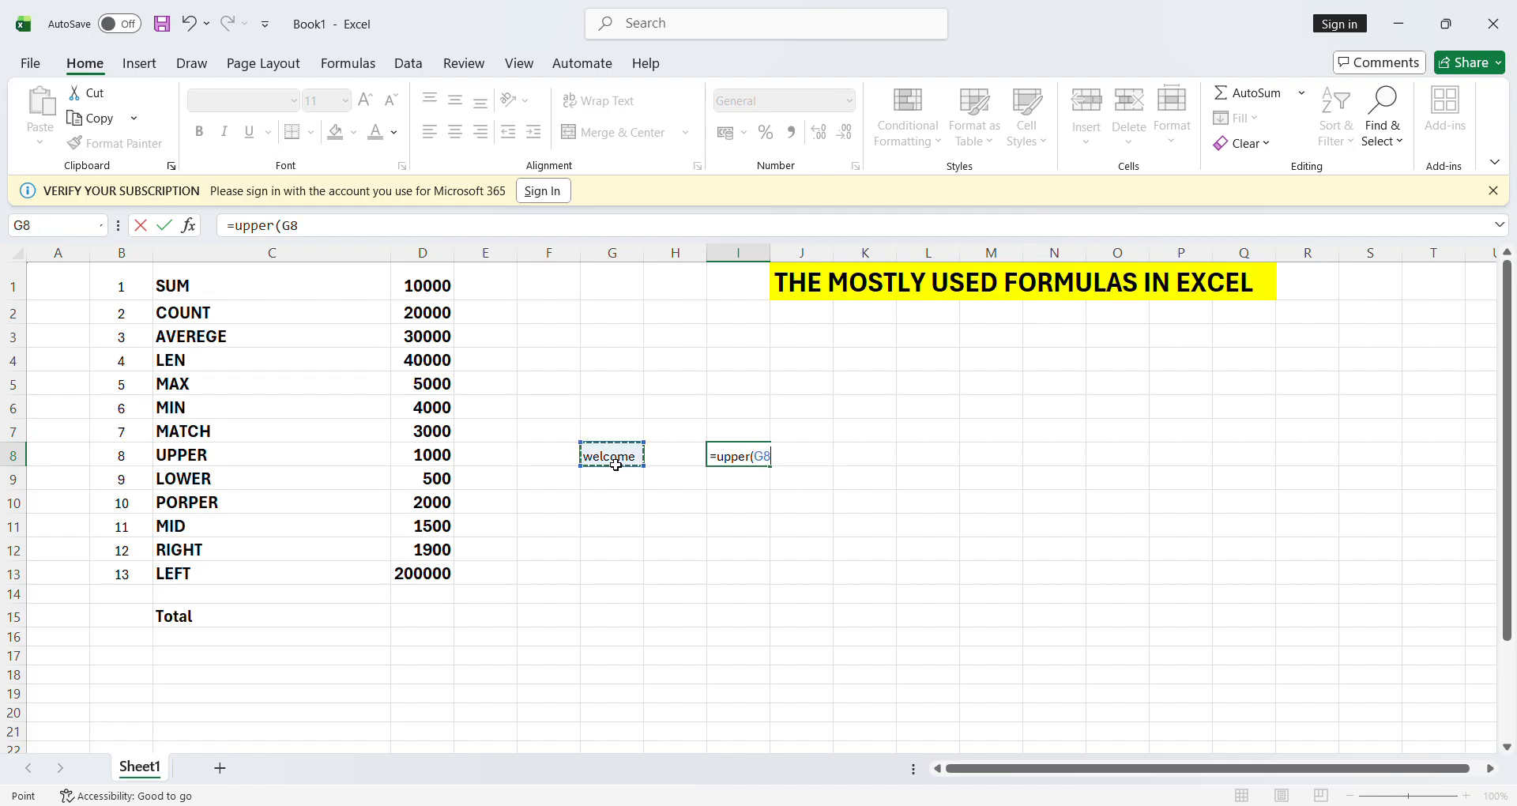
{"action": "type", "text": ")"}
{"action": "key", "text": "Return"}
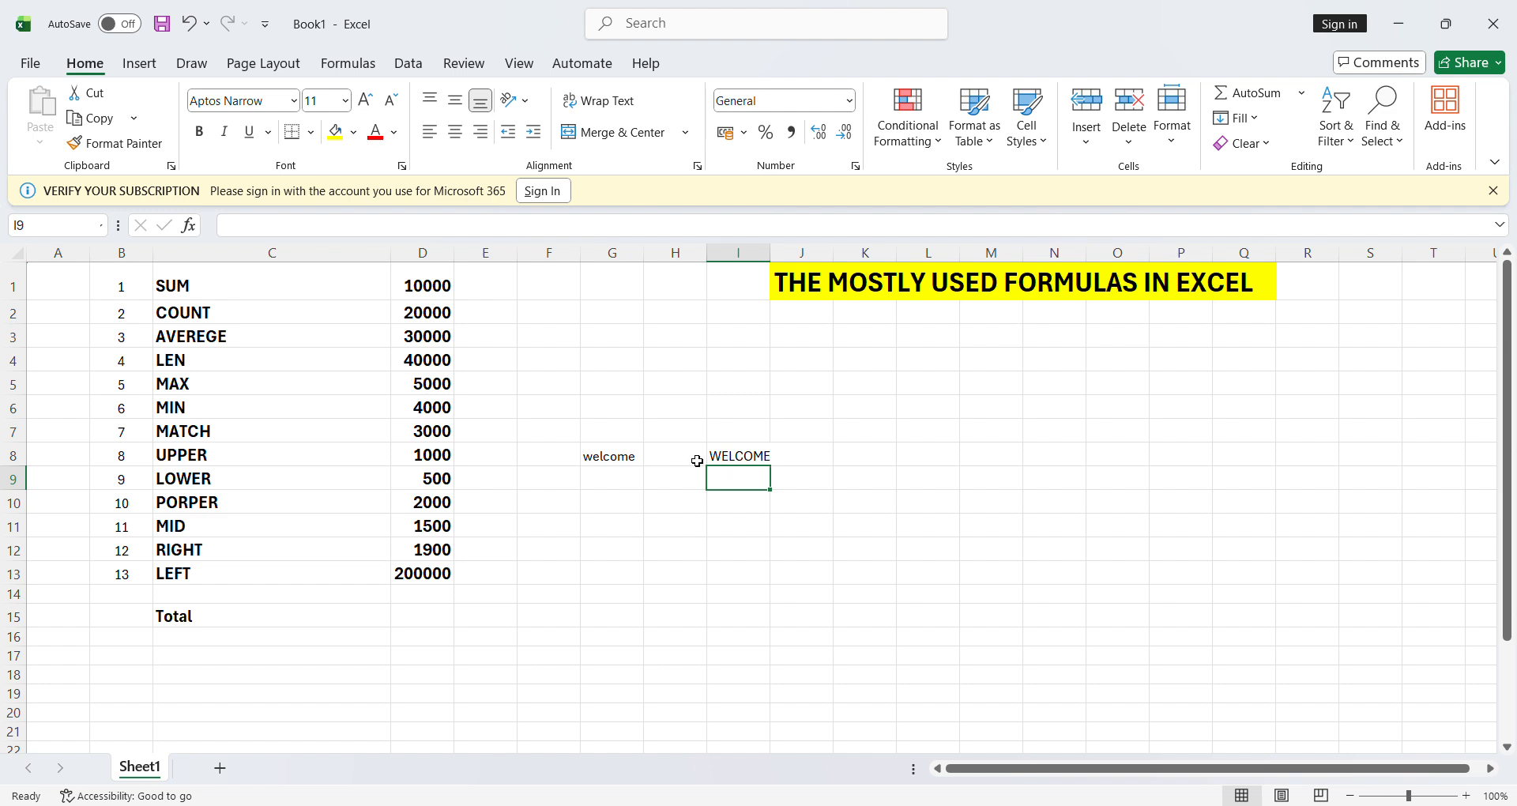
- Clear the UPPER formula from I8 and retype G8 as WELCOME
{"action": "left_click", "coordinate": [631, 466]}
{"action": "key", "text": "Right"}
{"action": "key", "text": "Right"}
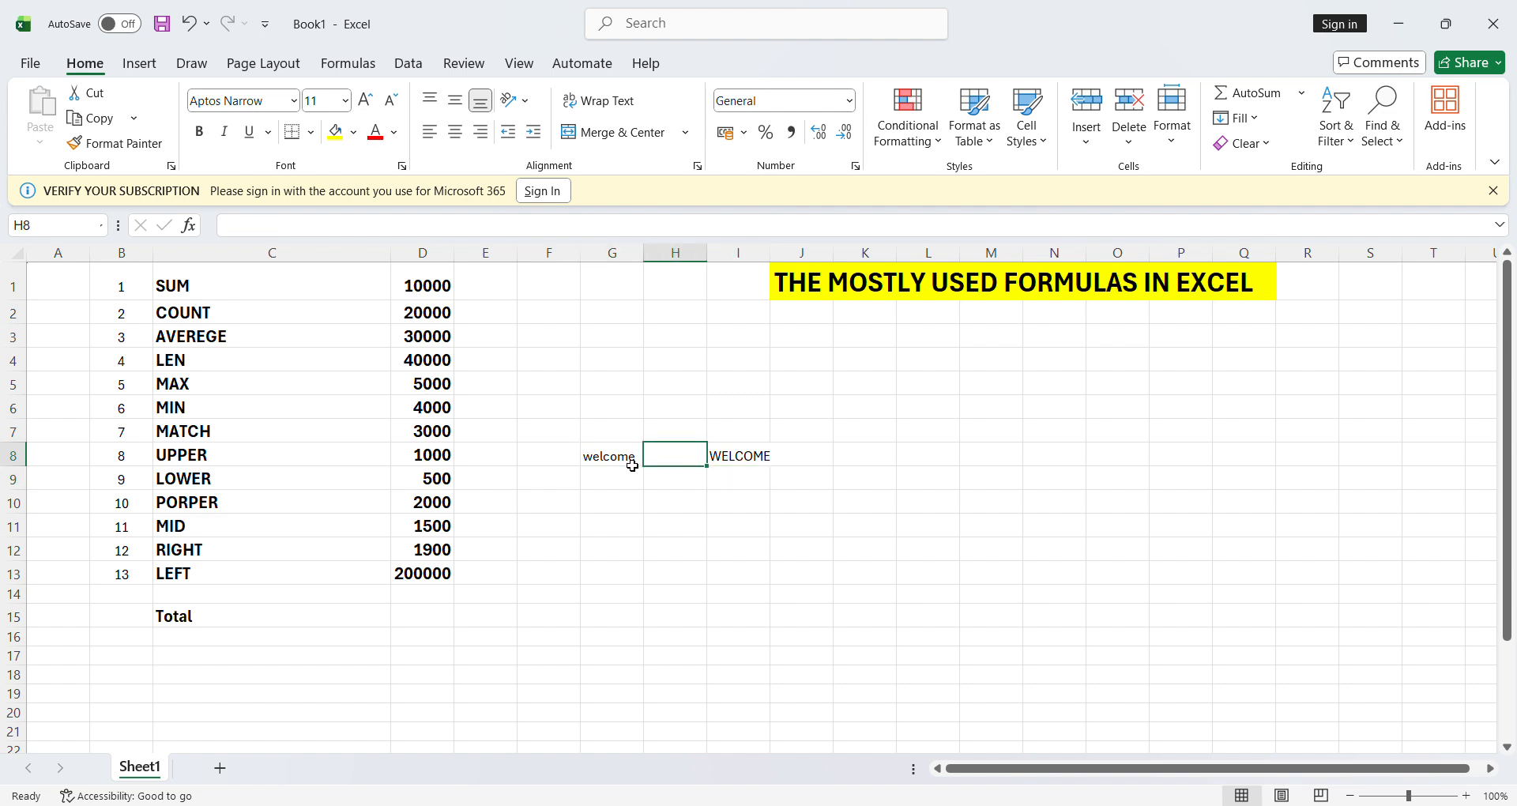
{"action": "key", "text": "Delete"}
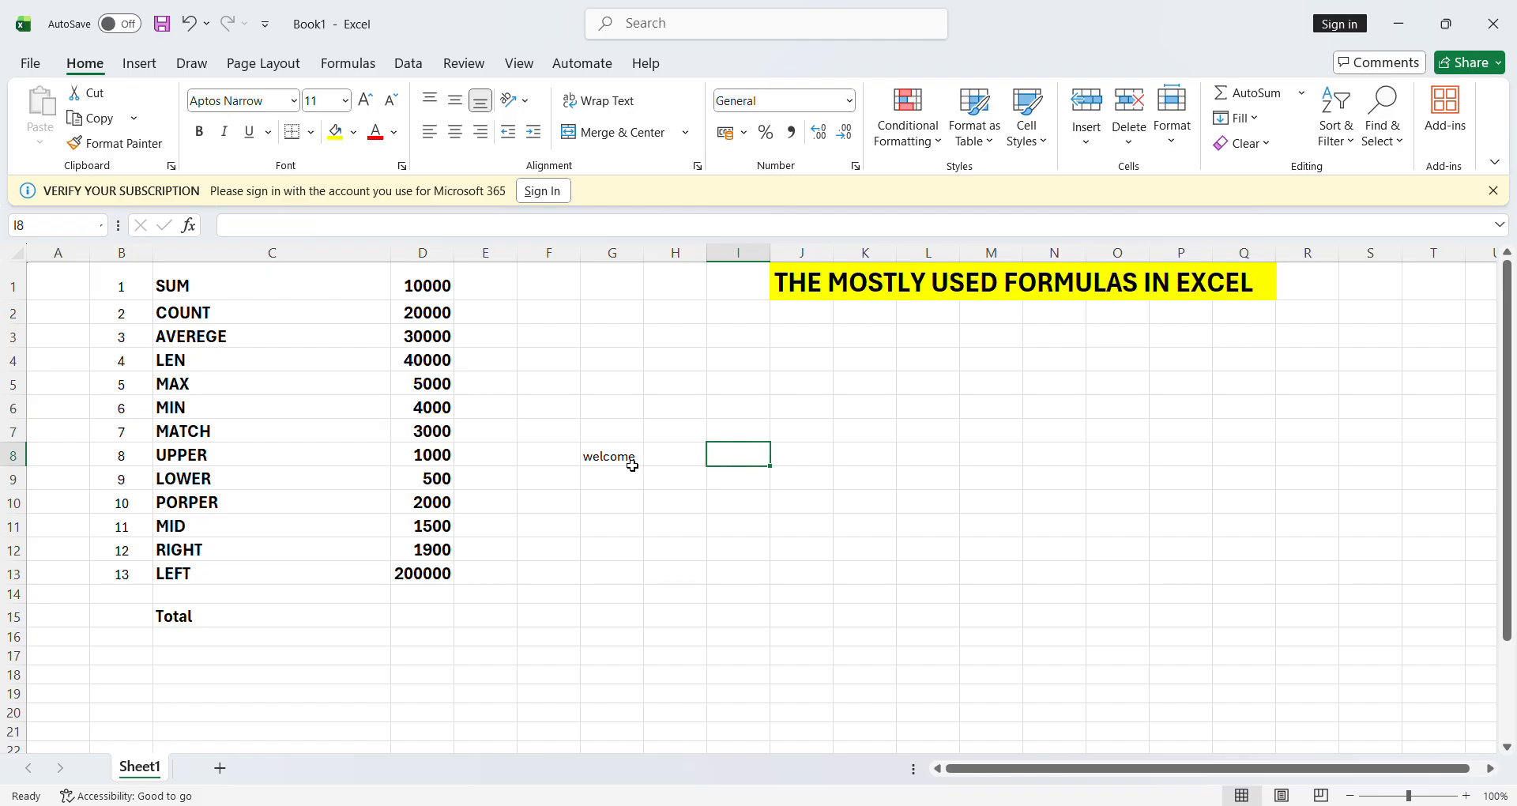
{"action": "key", "text": "Left"}
{"action": "key", "text": "Left"}
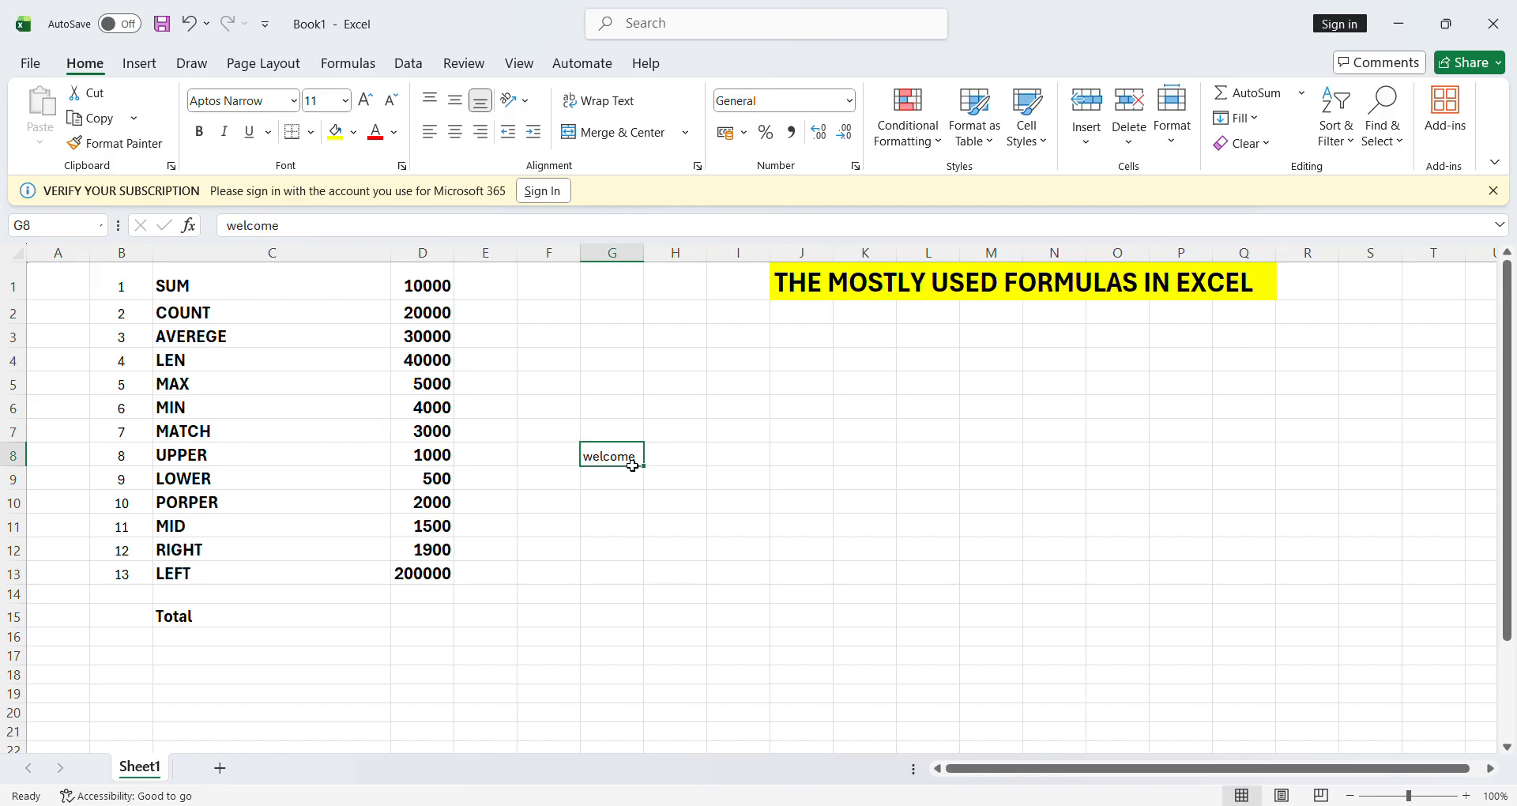
{"action": "type", "text": "W"}
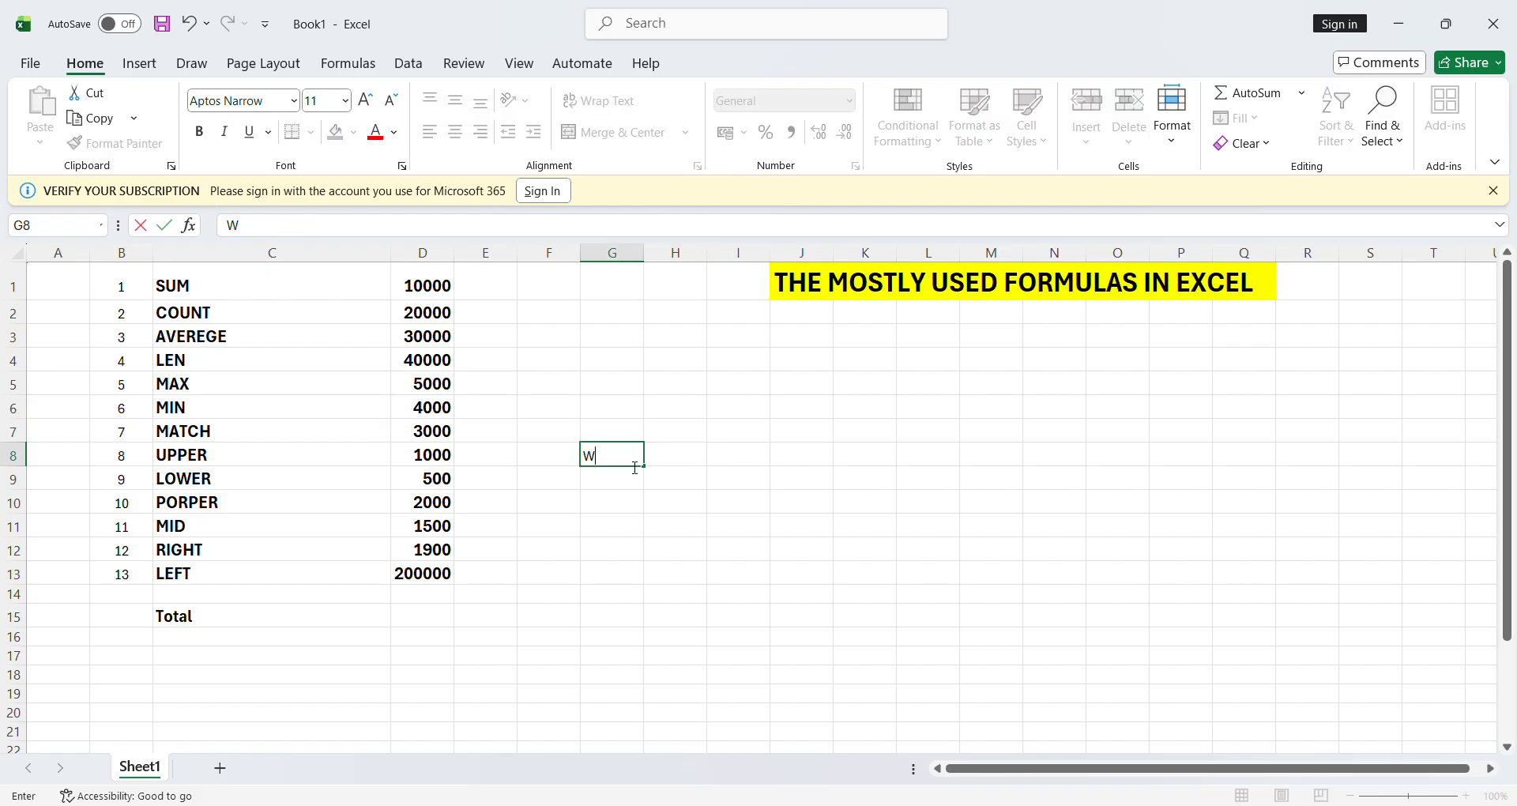
{"action": "type", "text": "ELCOME"}
- Commit WELCOME in G8 and enter =LOWER(G8) in I8, showing welcome
{"action": "key", "text": "Right"}
{"action": "key", "text": "Right"}
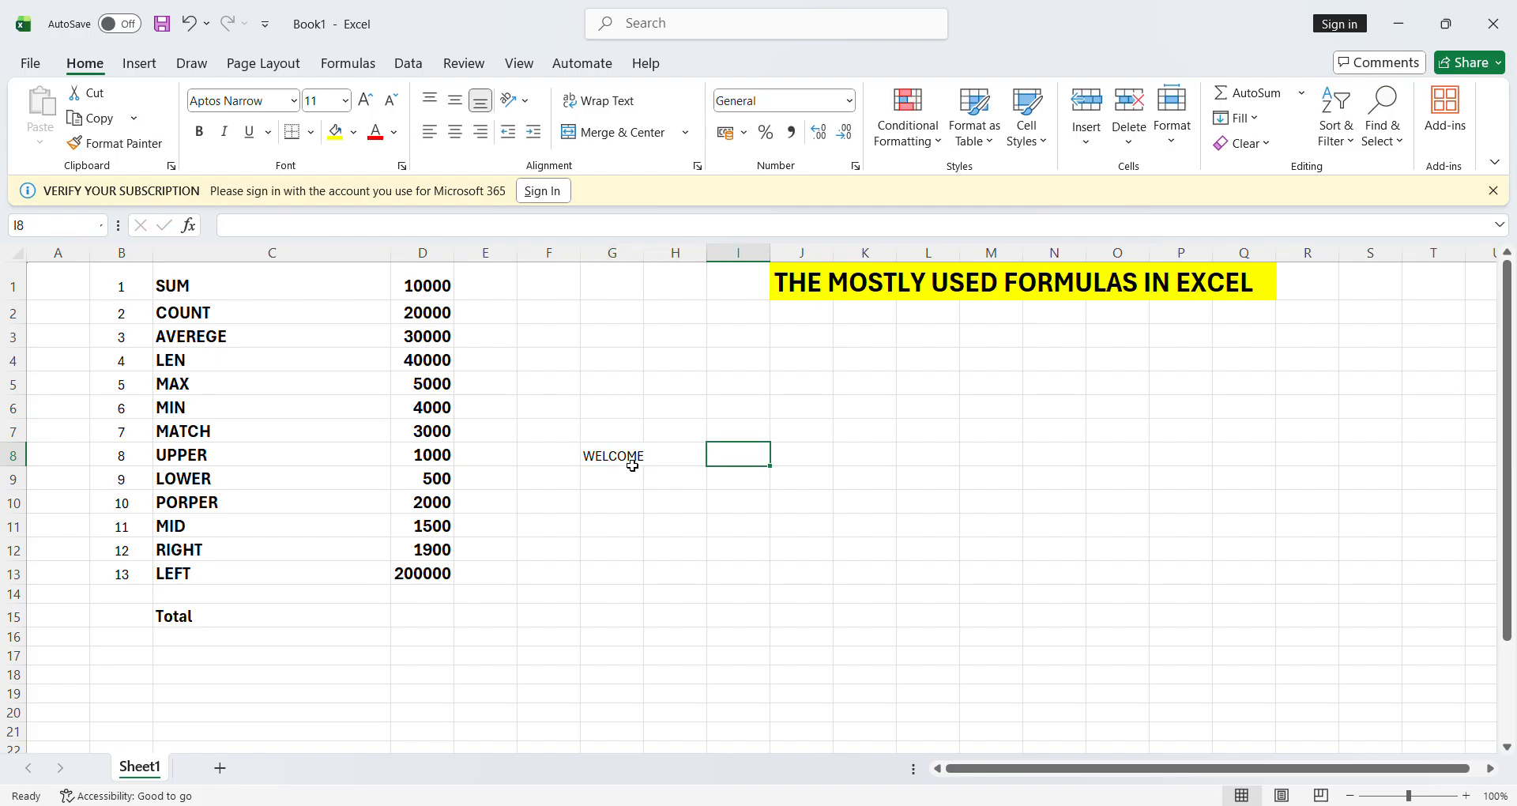
{"action": "type", "text": "="}
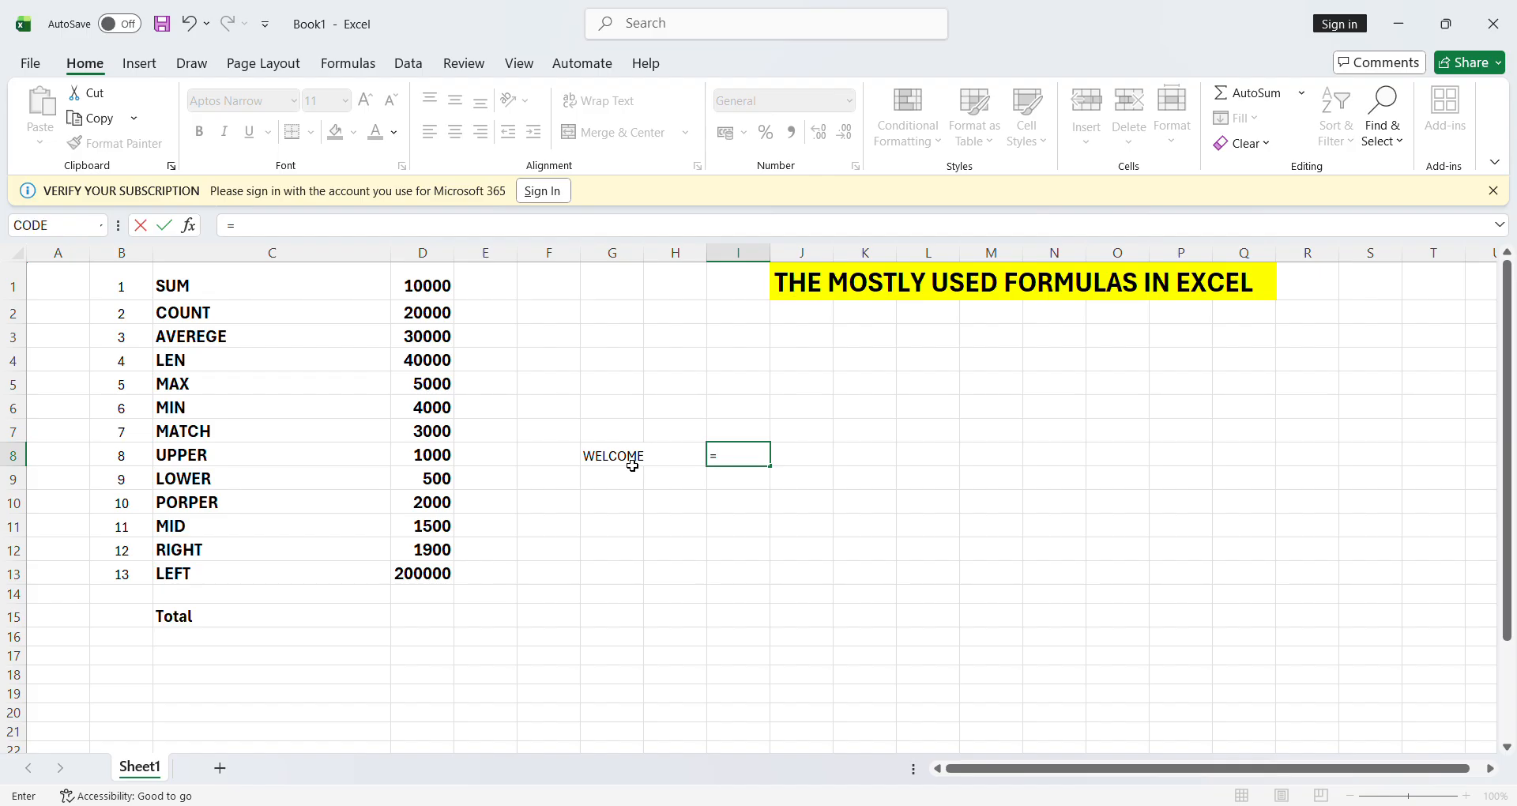
{"action": "type", "text": "LOWER("}
{"action": "left_click", "coordinate": [623, 463]}
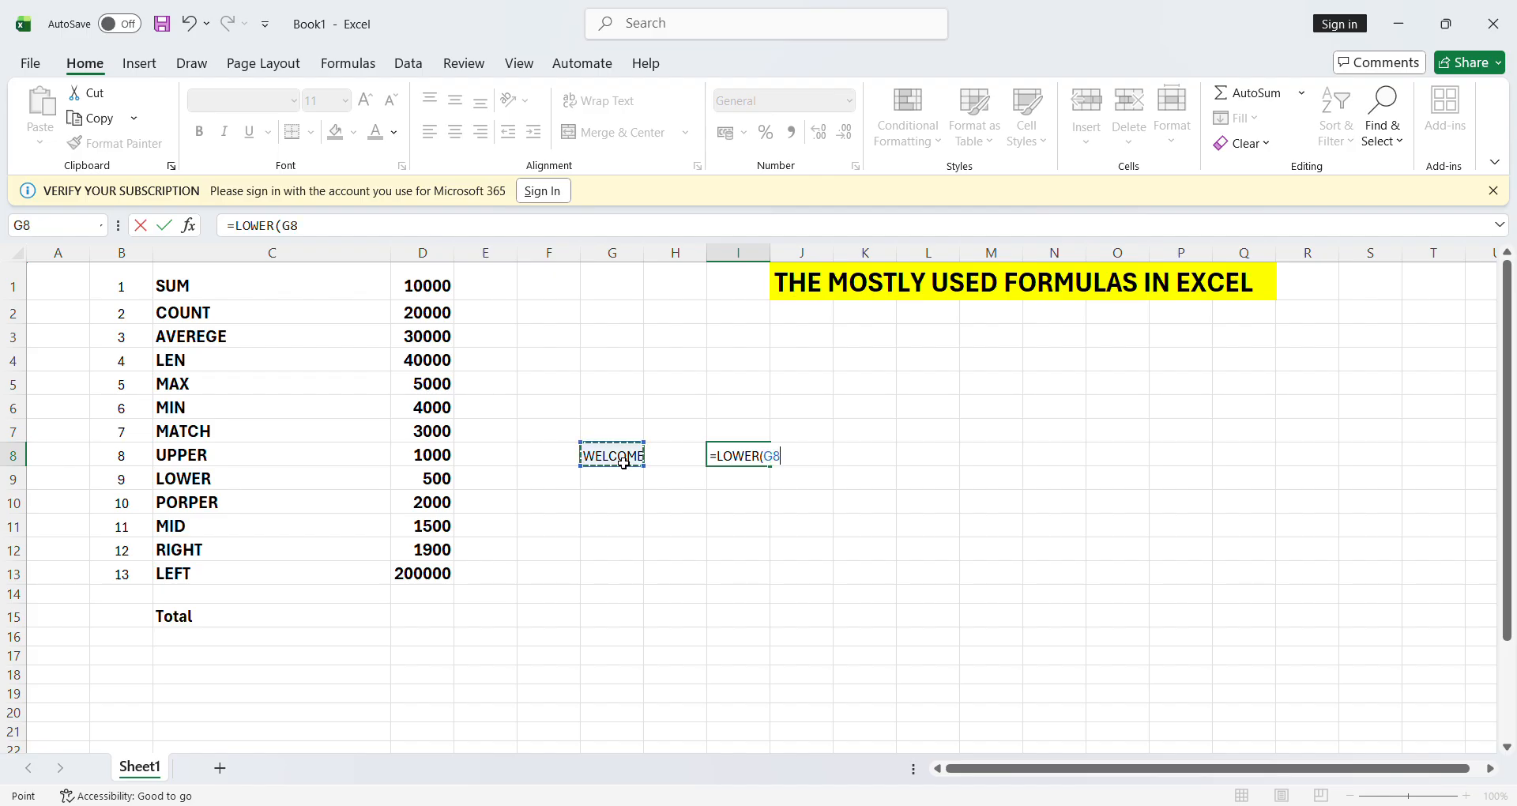
{"action": "type", "text": ")"}
{"action": "key", "text": "Return"}
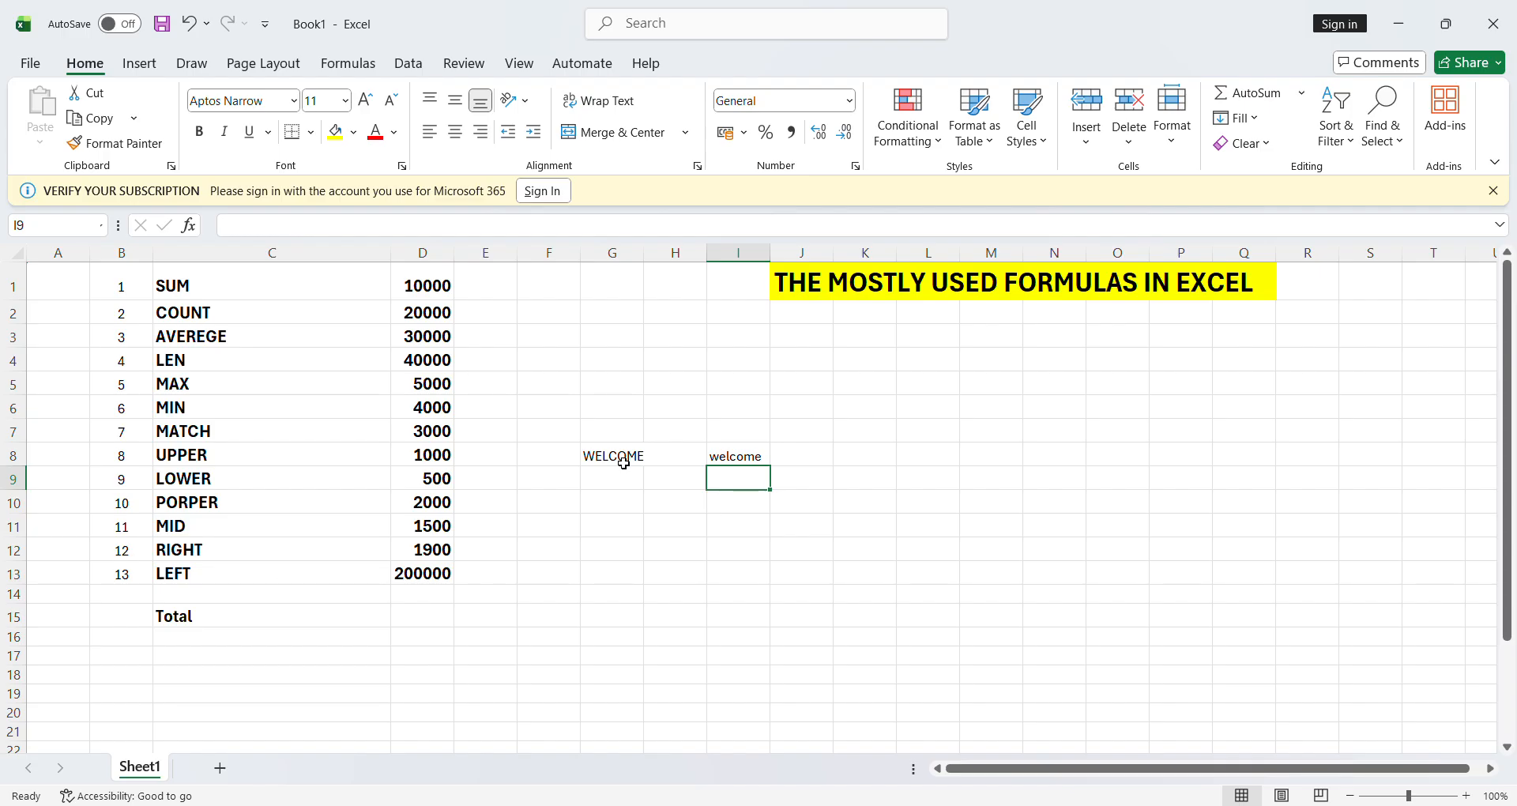
- Clear WELCOME from G8 and type a three-part sample full name there in lowercase
{"action": "left_click", "coordinate": [632, 476]}
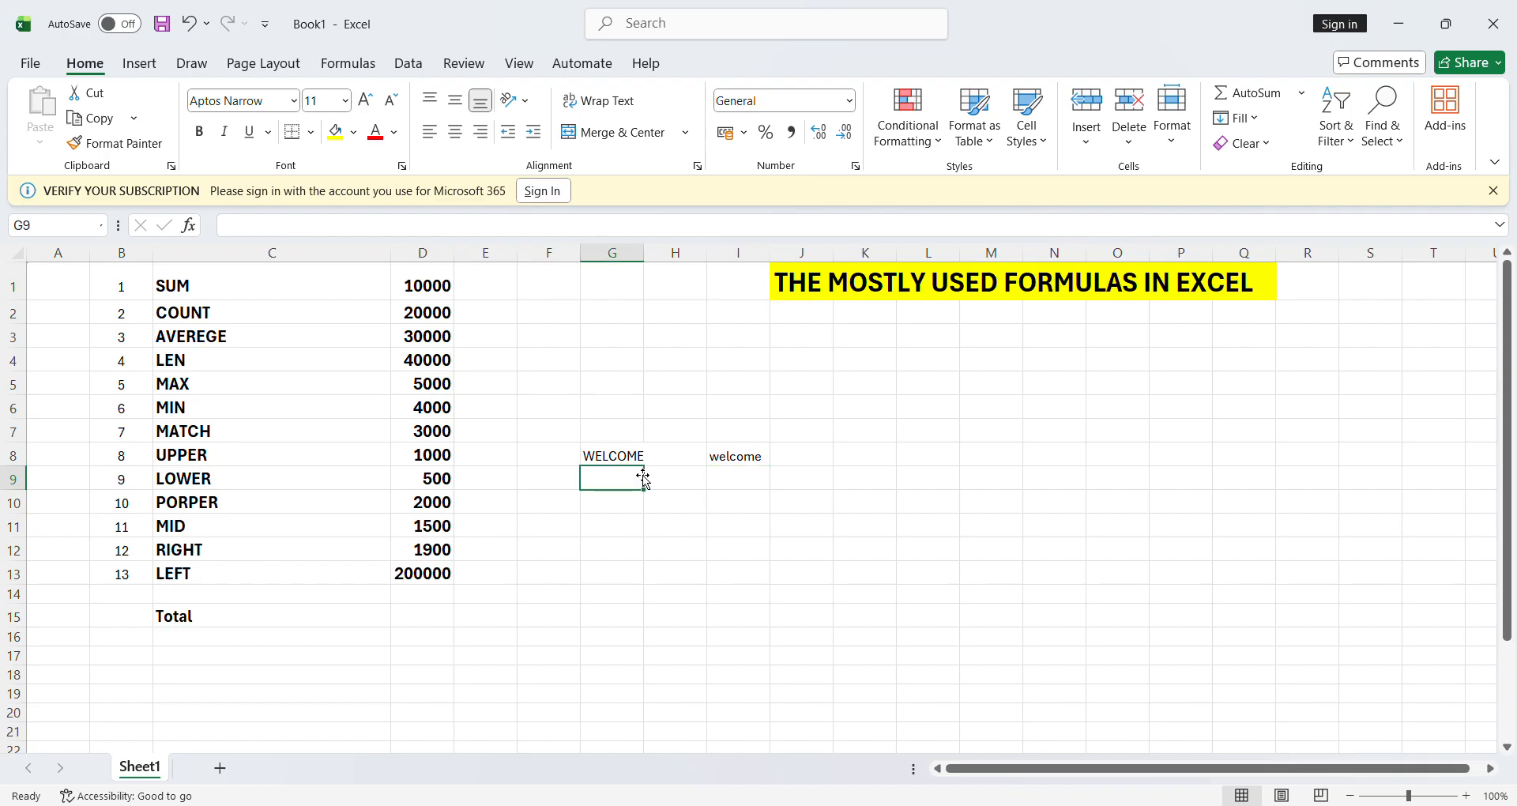
{"action": "key", "text": "Up"}
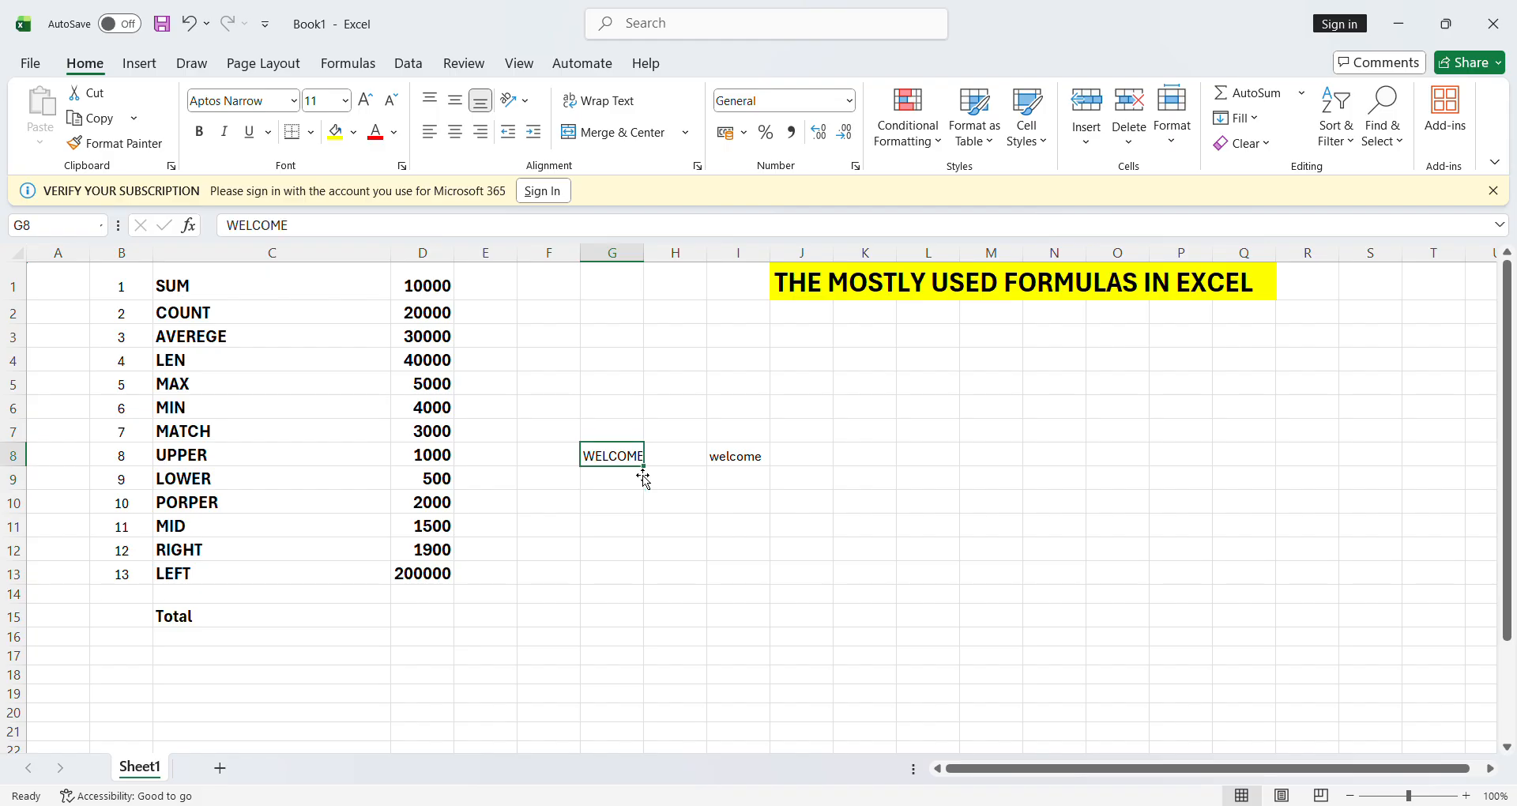
{"action": "key", "text": "Delete"}
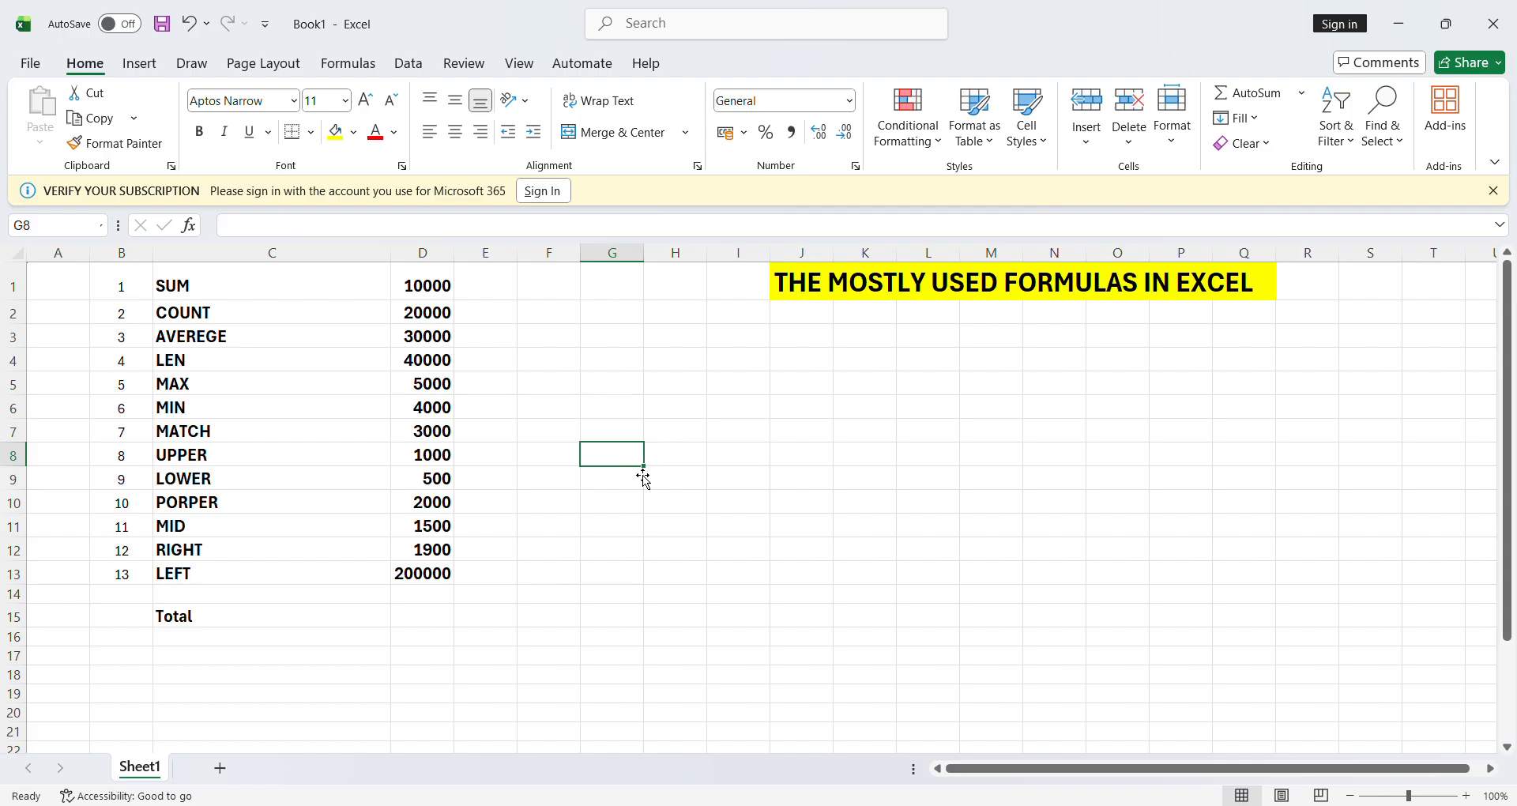
{"action": "type", "text": "SURES"}
{"action": "key", "text": "BackSpace"}
{"action": "key", "text": "BackSpace"}
{"action": "key", "text": "BackSpace"}
{"action": "key", "text": "BackSpace"}
{"action": "key", "text": "BackSpace"}
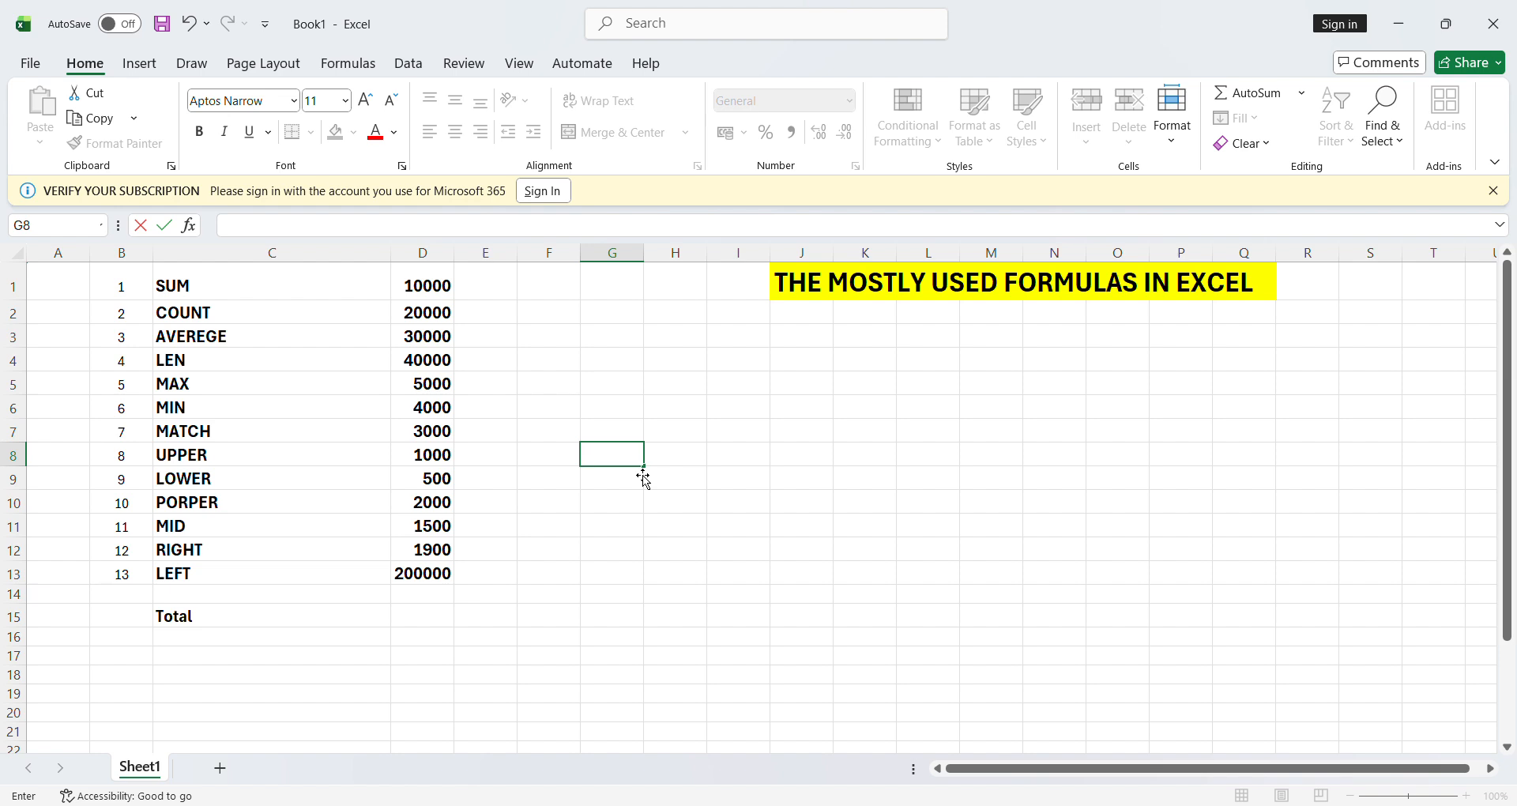
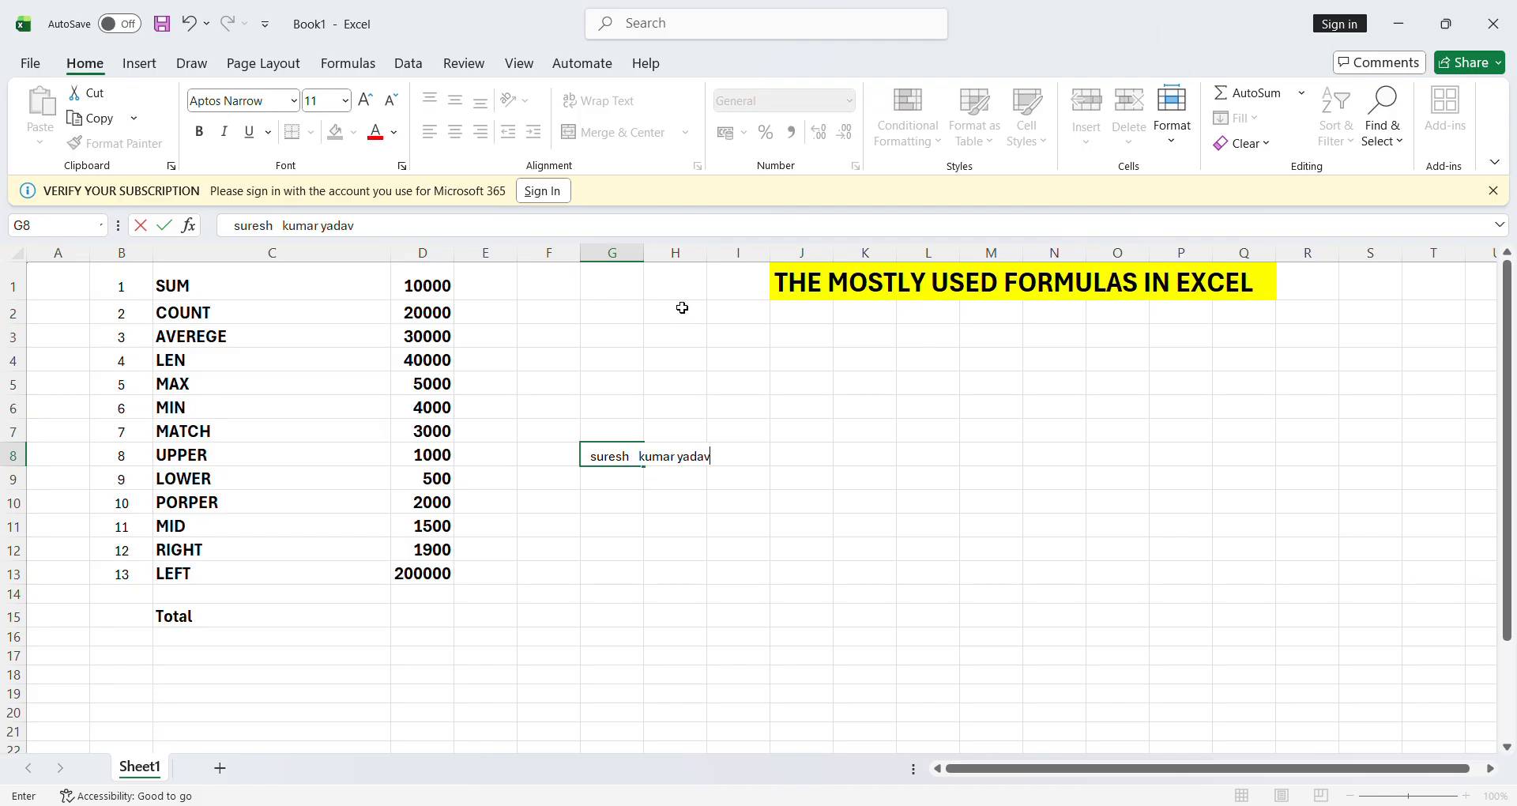
- Commit the name in G8, autofit column G to it, and delete the LOWER formula in I8
{"action": "left_click_drag", "start_coordinate": [673, 314], "coordinate": [647, 254]}
{"action": "double_click", "coordinate": [645, 254]}
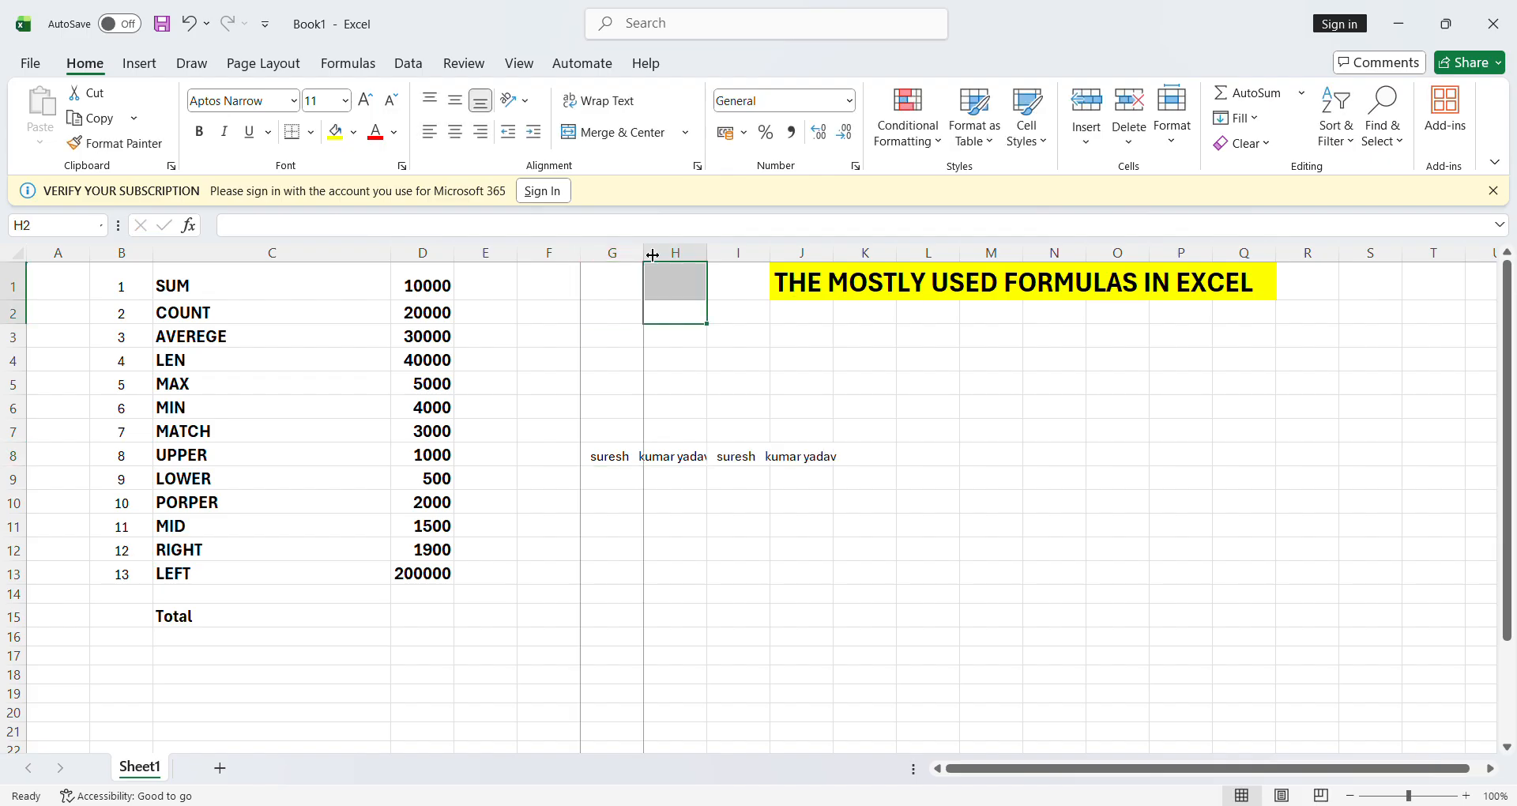
{"action": "left_click", "coordinate": [809, 464]}
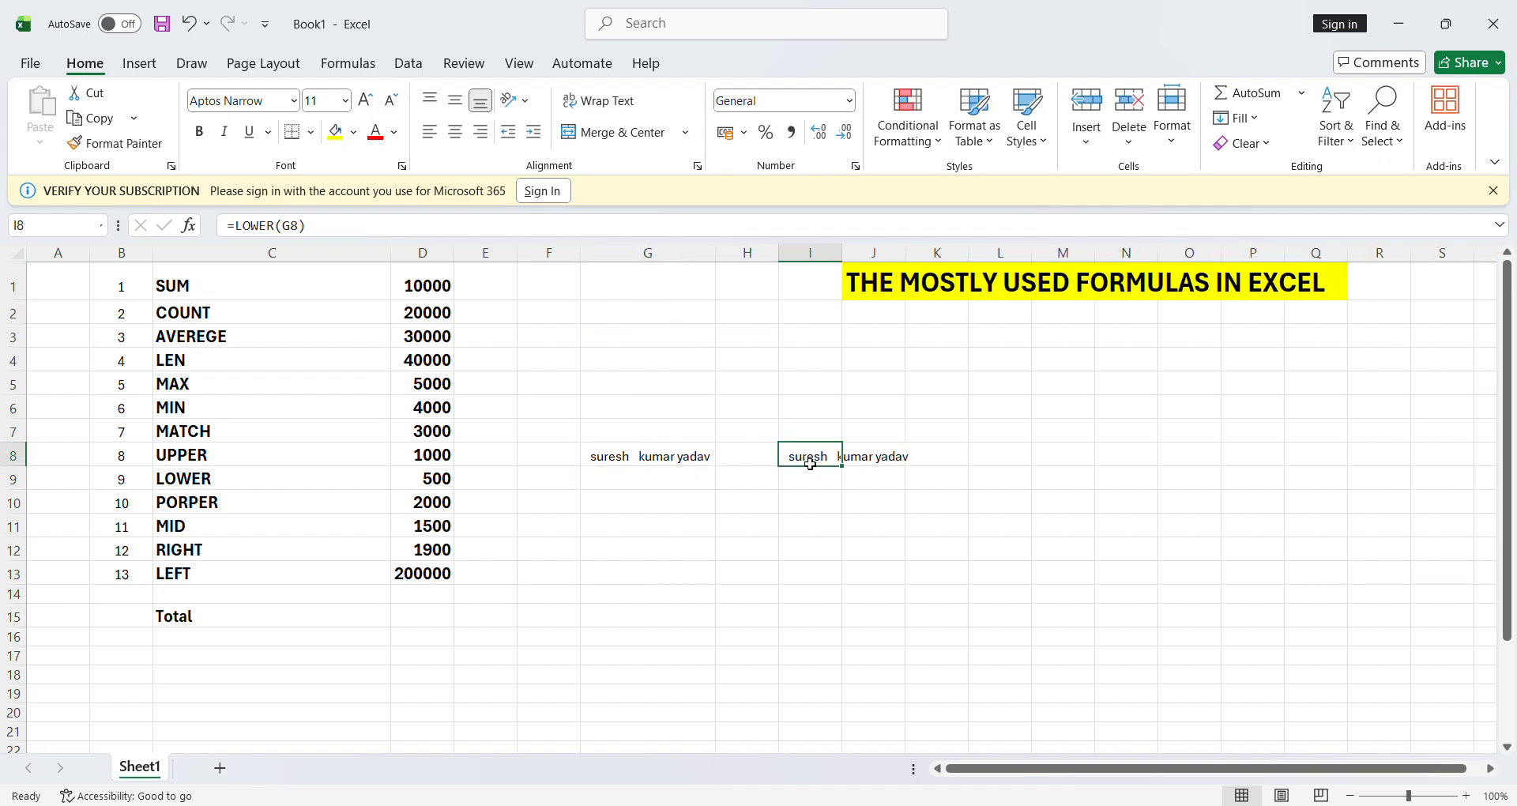
{"action": "key", "text": "Delete"}
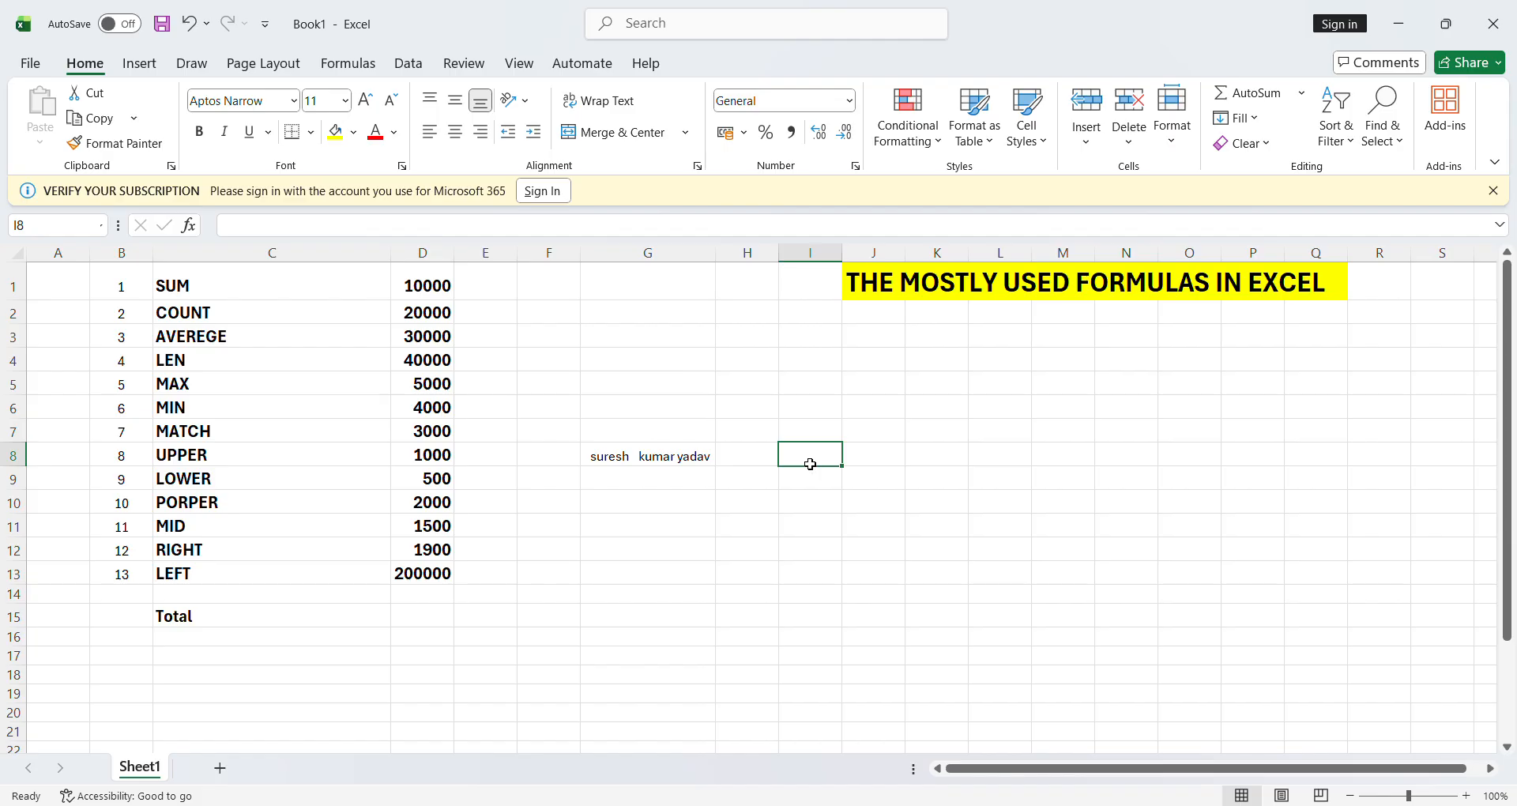
{"action": "left_click", "coordinate": [628, 459]}
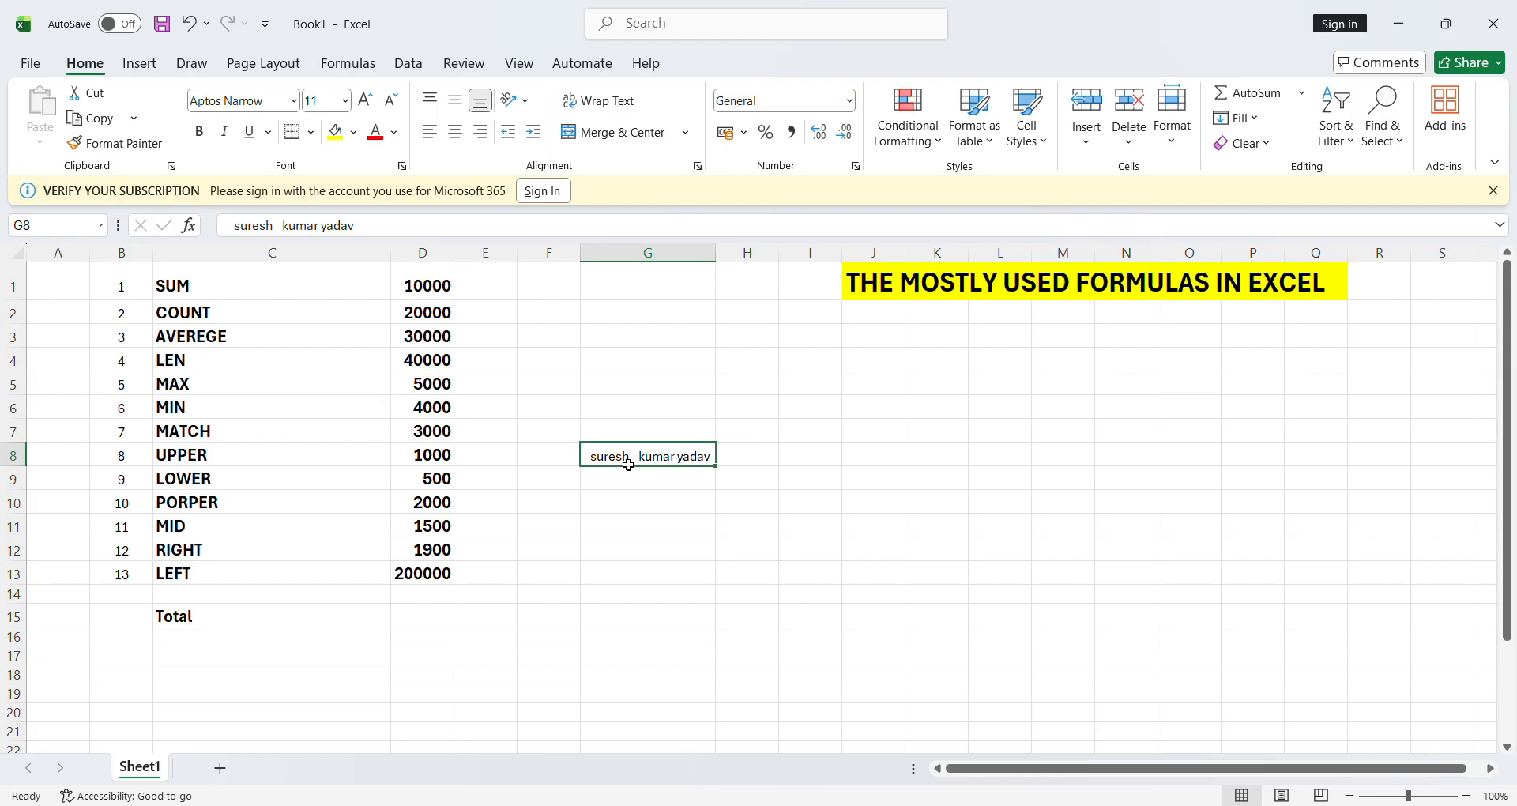
- Enter =PROPER(G8) in I8 to capitalise each word of the name
{"action": "left_click", "coordinate": [829, 458]}
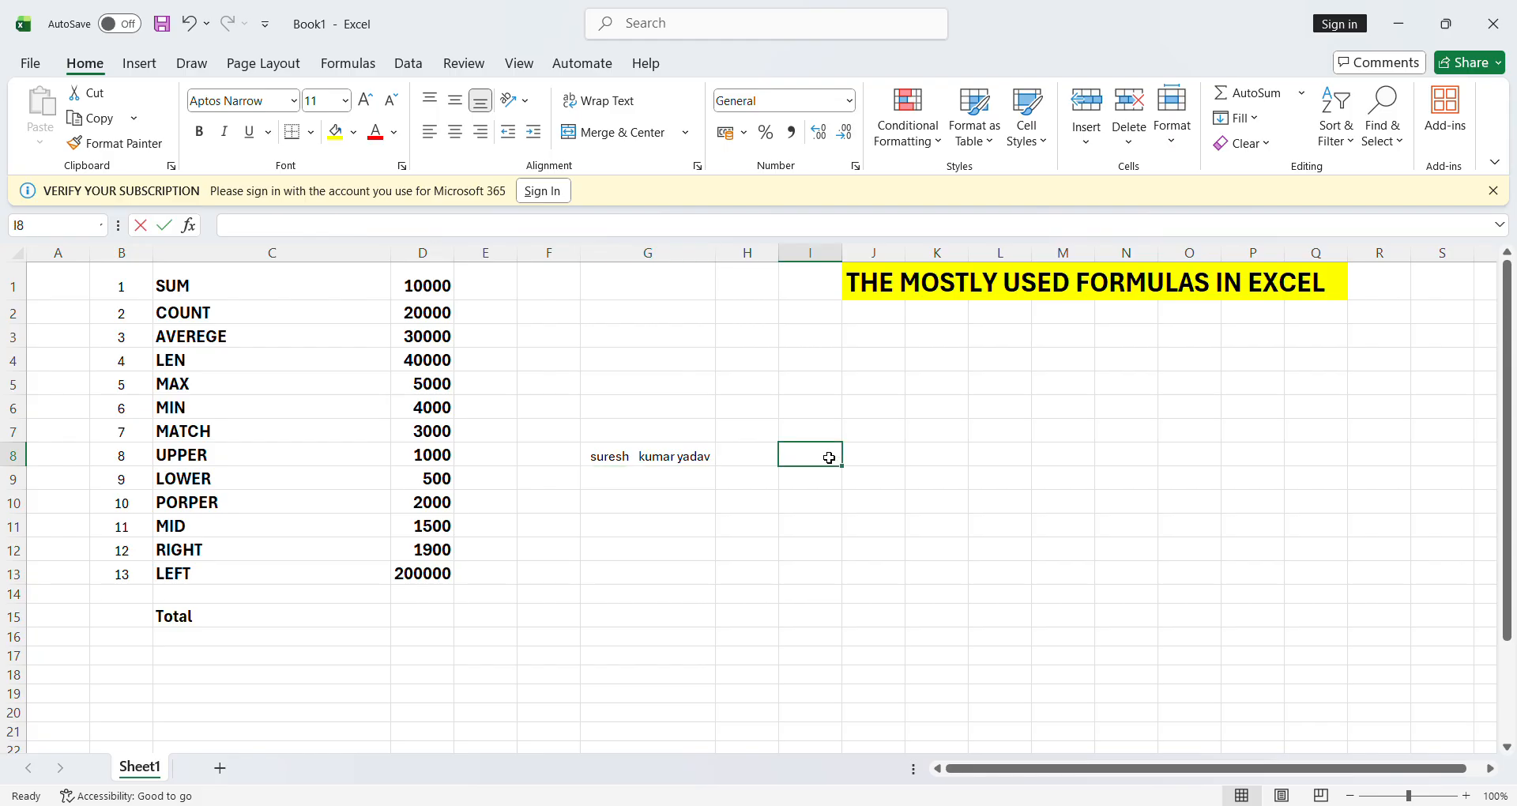
{"action": "type", "text": "=por"}
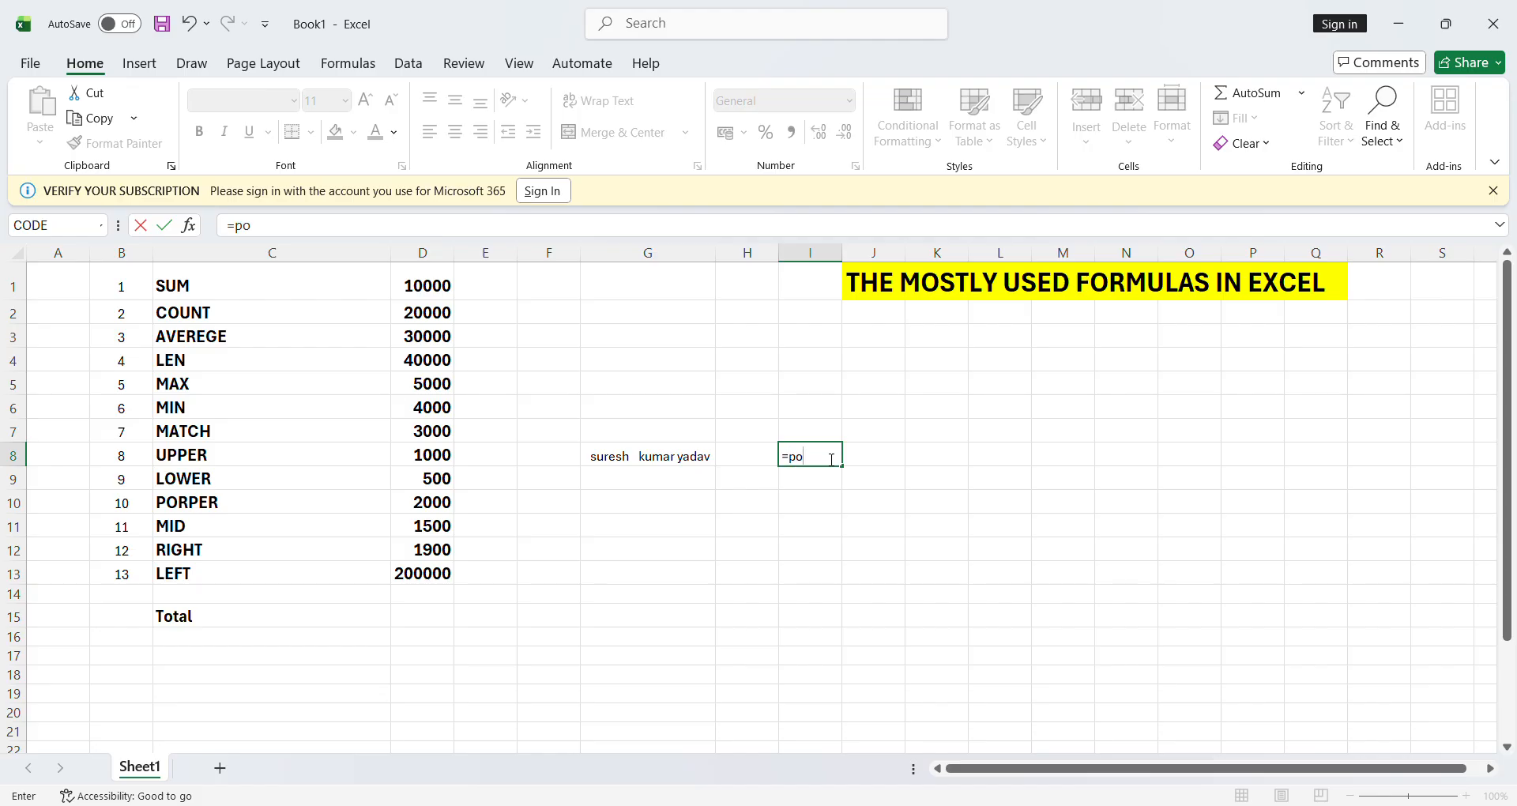
{"action": "key", "text": "BackSpace"}
{"action": "key", "text": "BackSpace"}
{"action": "type", "text": "rop"}
{"action": "key", "text": "Tab"}
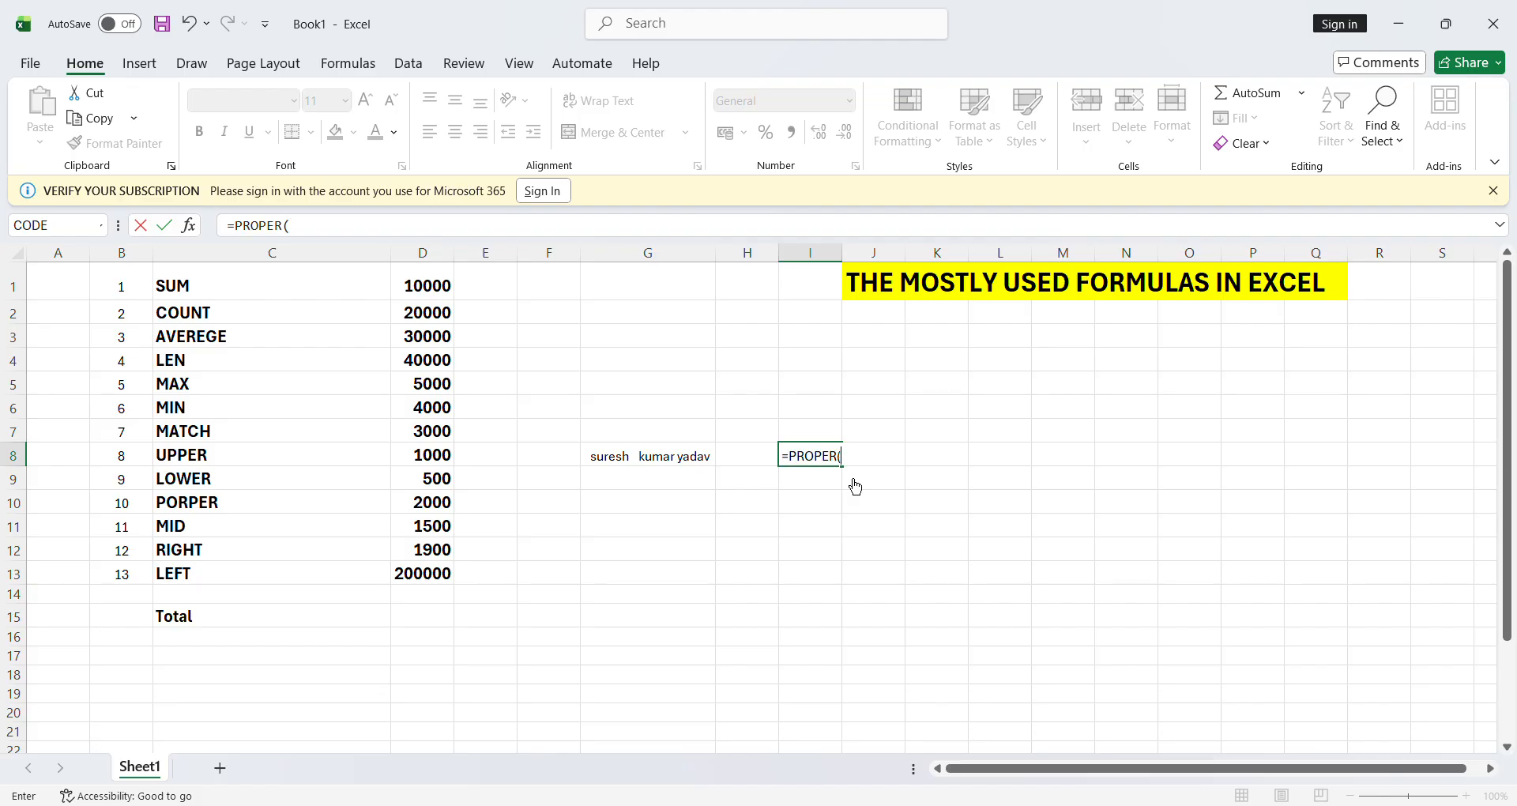
{"action": "left_click", "coordinate": [671, 465]}
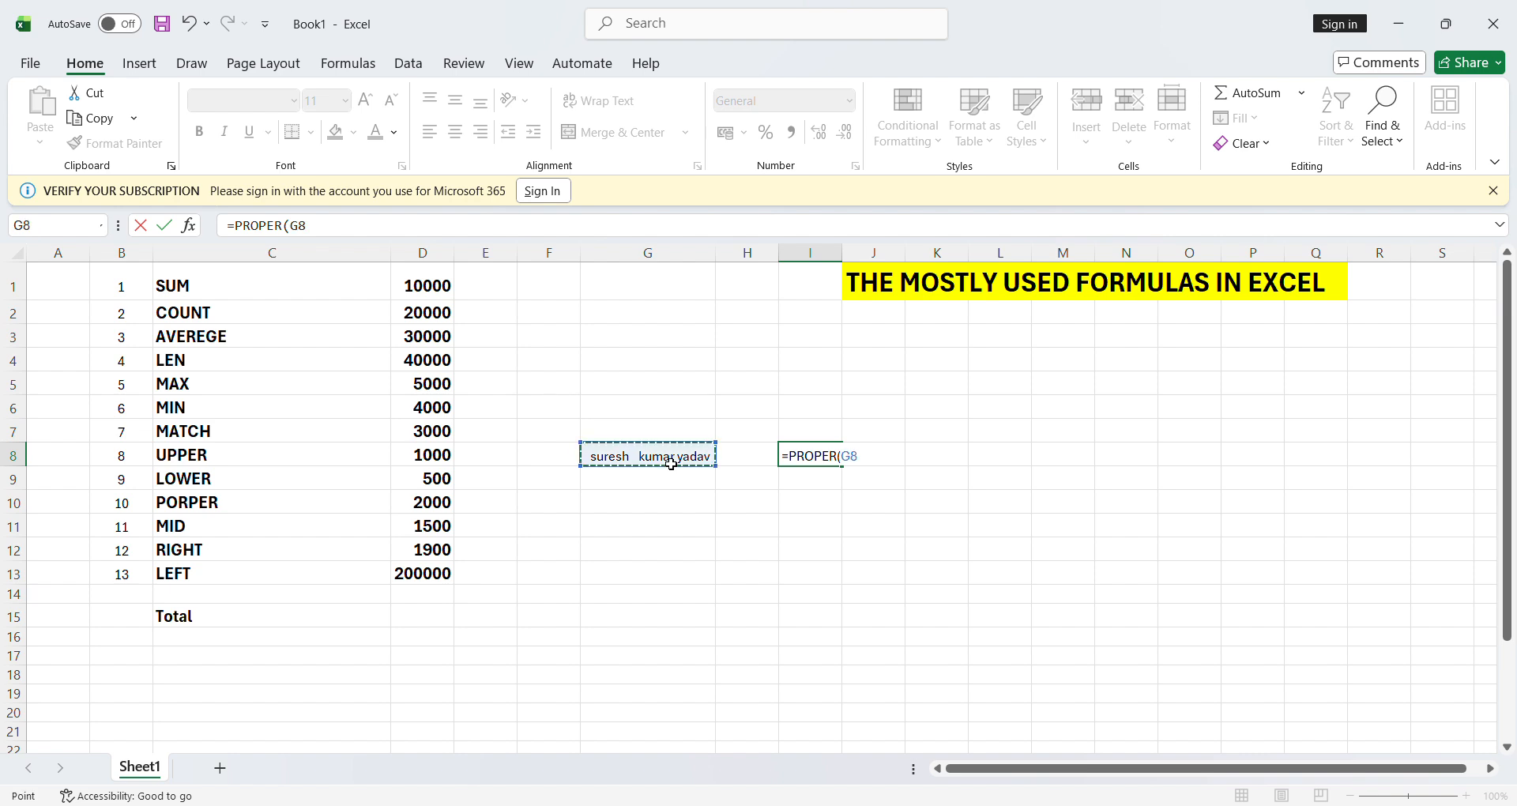
{"action": "type", "text": ")"}
{"action": "key", "text": "Return"}
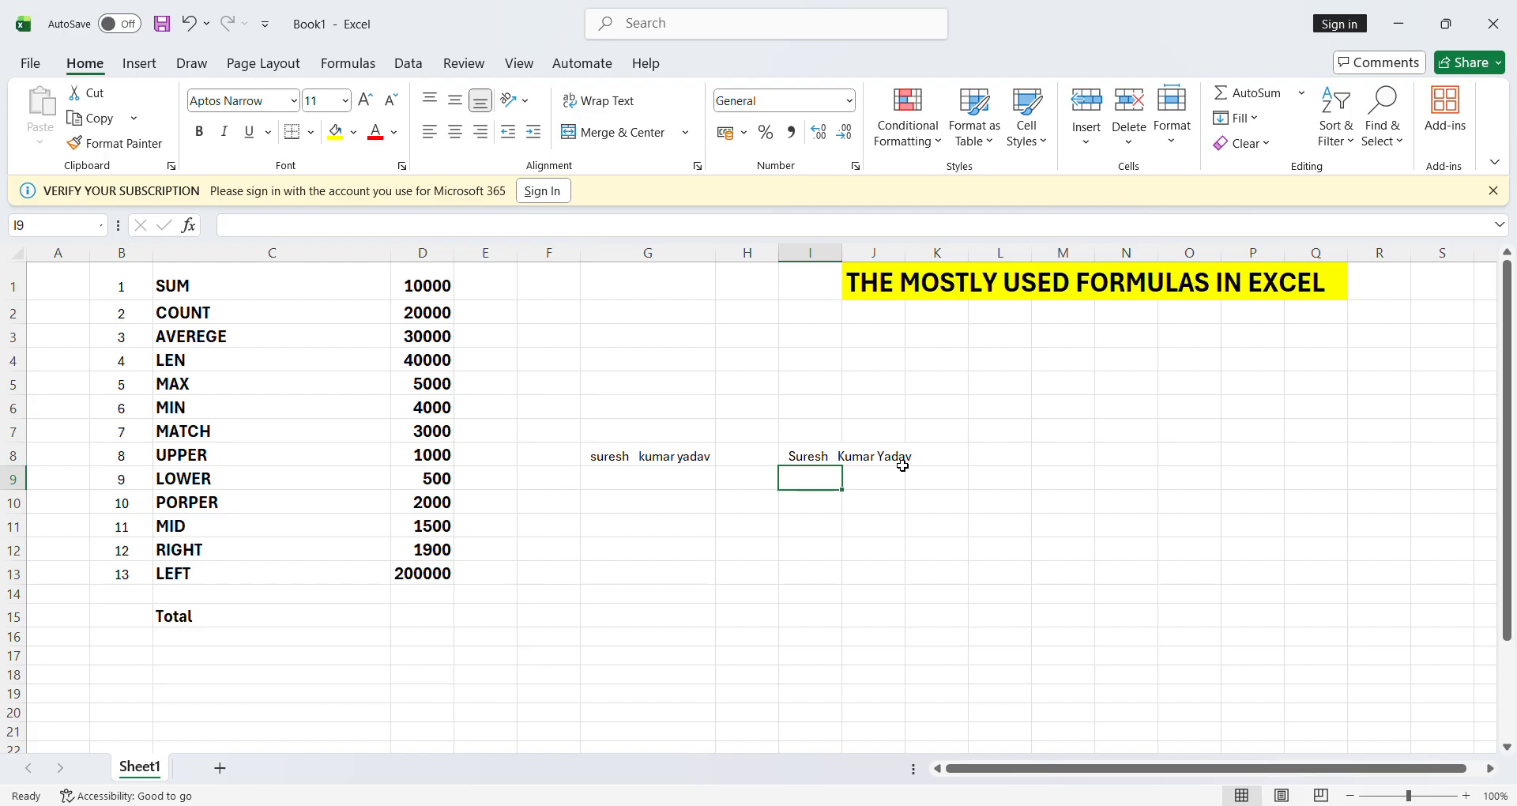
- Delete the sample name from G8
{"action": "left_click", "coordinate": [673, 464]}
{"action": "key", "text": "Delete"}
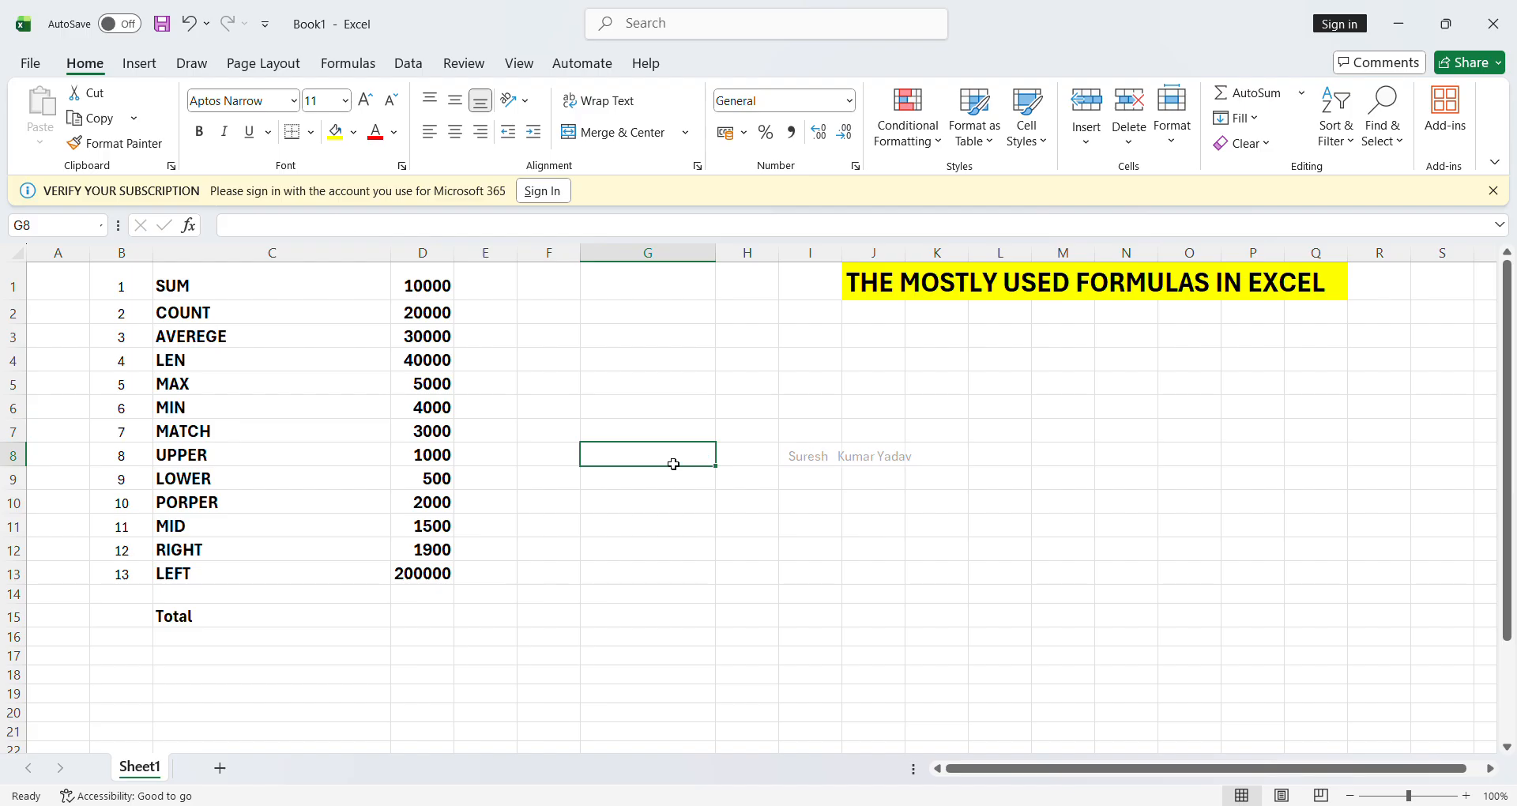
{"action": "left_click", "coordinate": [671, 508]}
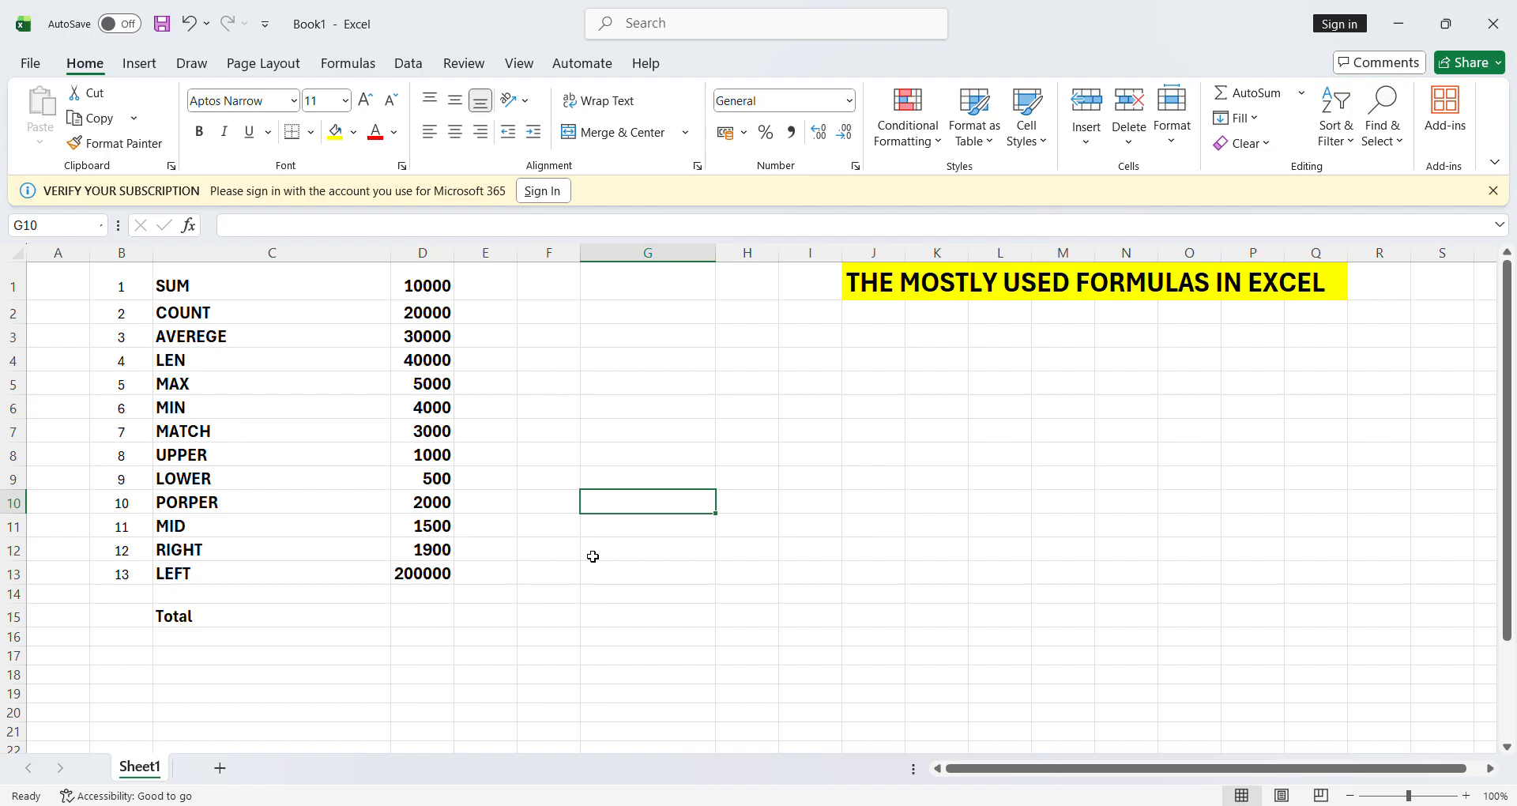
{"action": "left_click", "coordinate": [677, 534]}
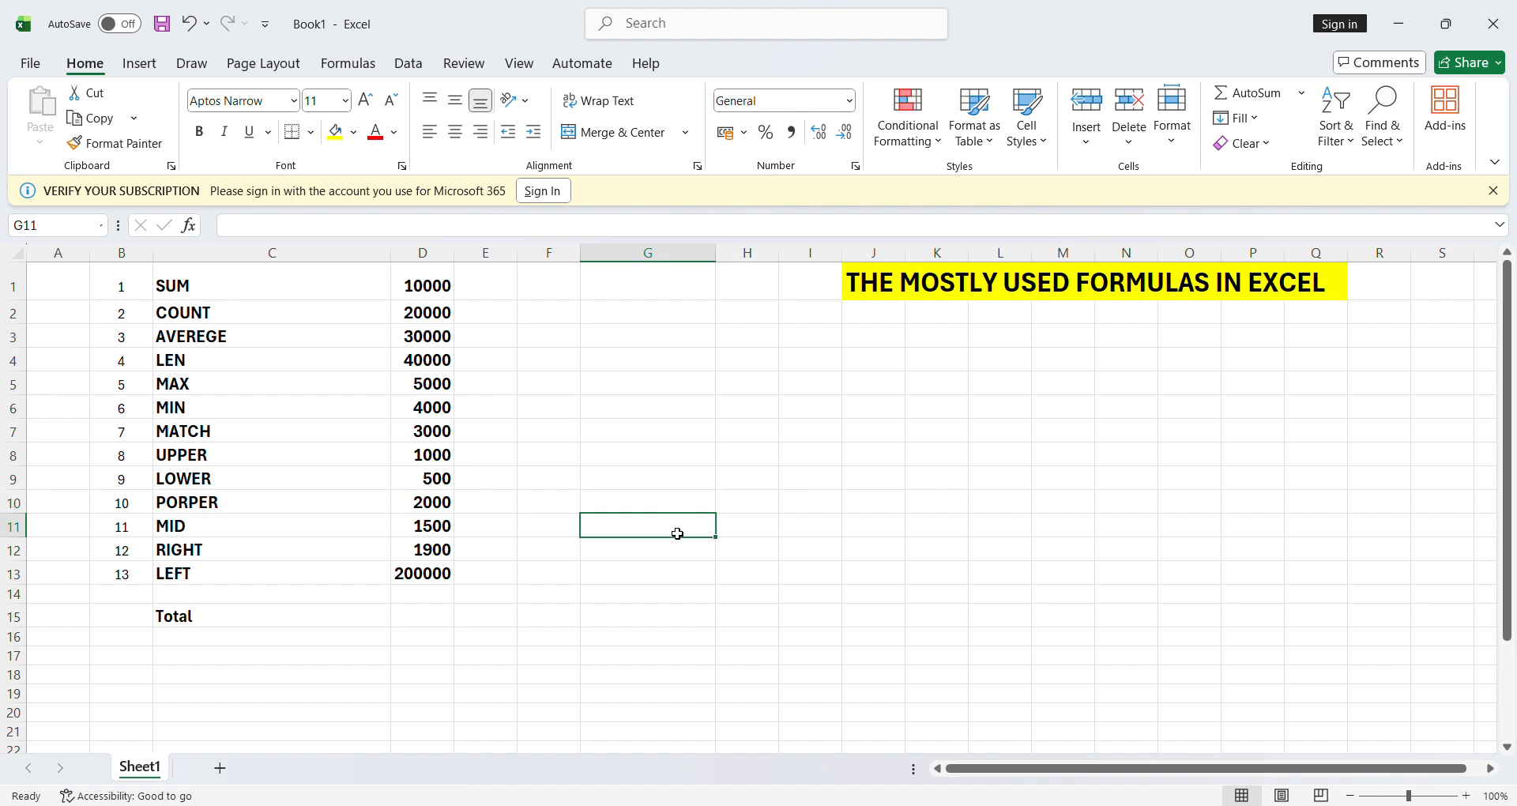
{"action": "type", "text": "=mid"}
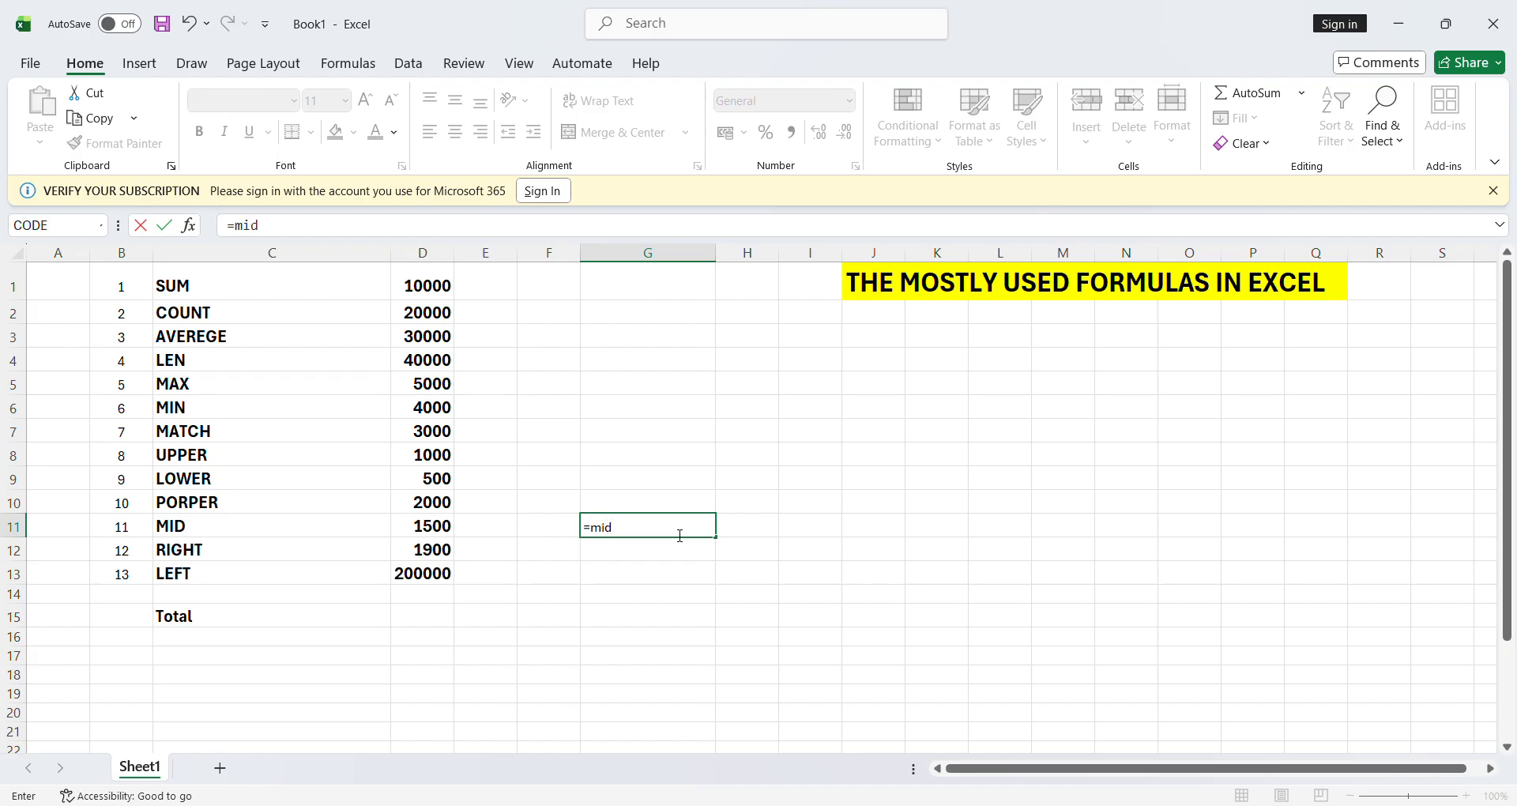
{"action": "type", "text": "("}
{"action": "left_click", "coordinate": [434, 529]}
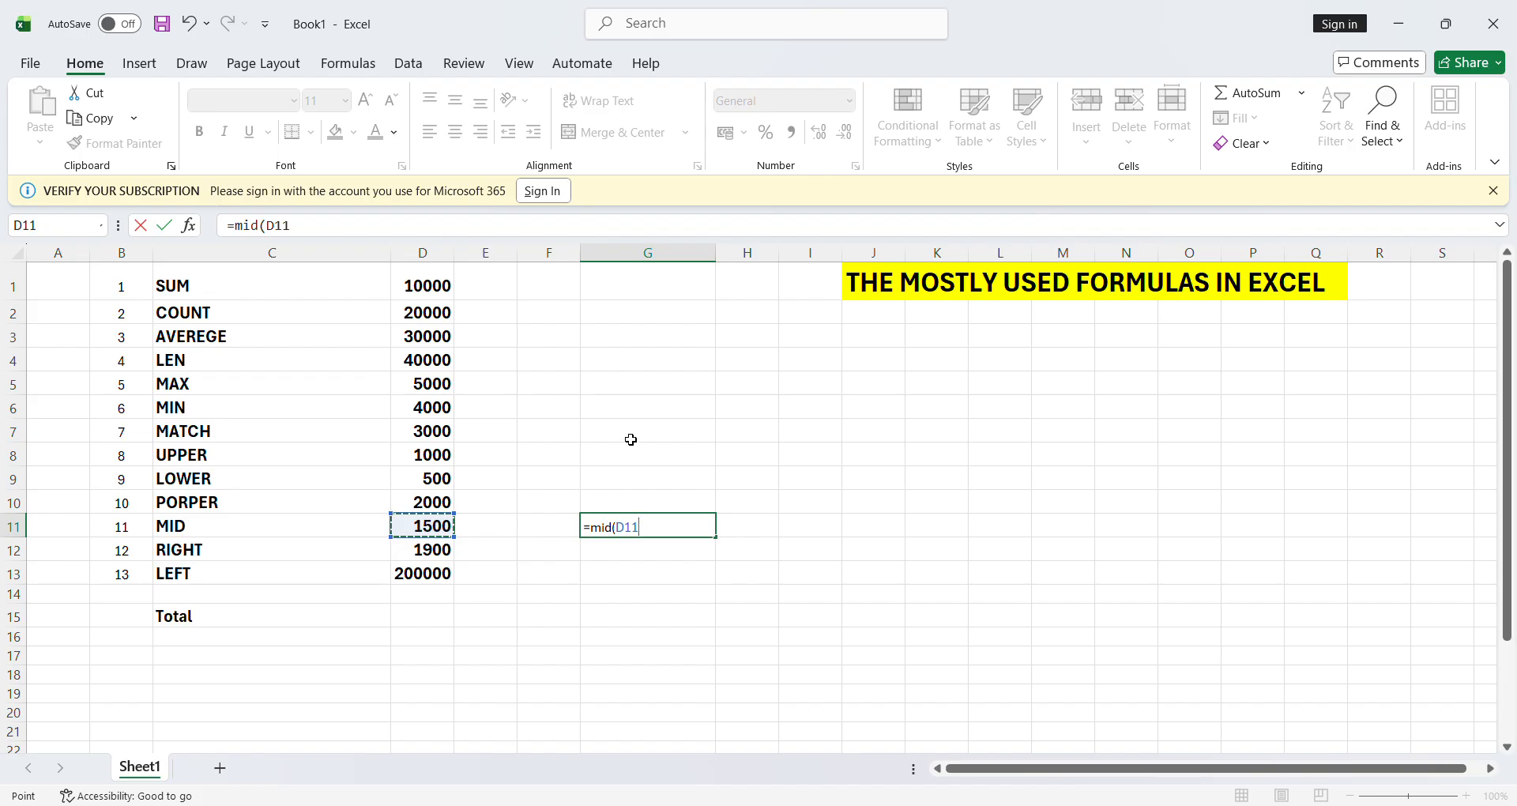
{"action": "type", "text": ","}
{"action": "type", "text": "1,2)"}
{"action": "key", "text": "Return"}
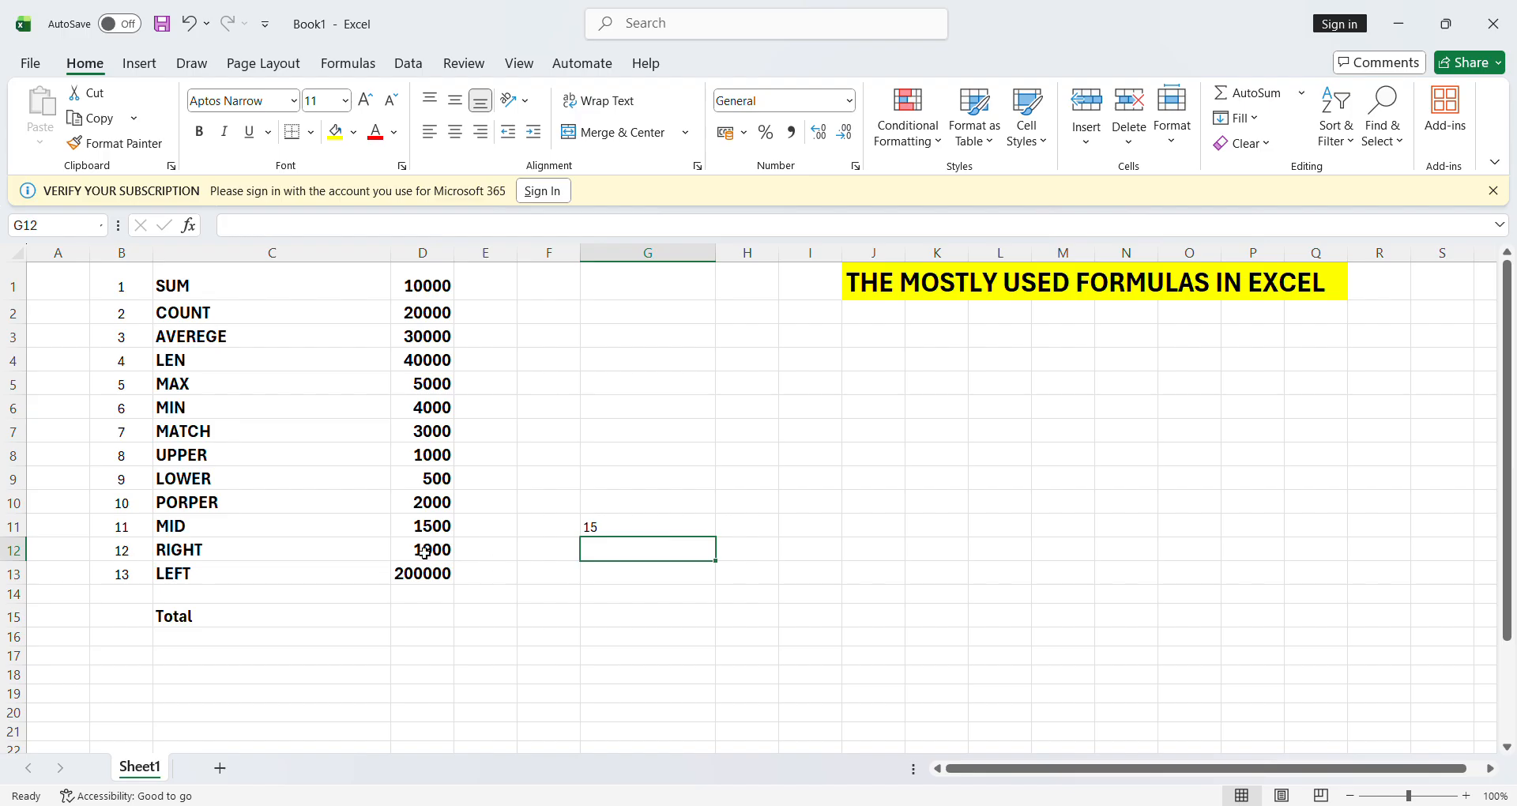
{"action": "left_click", "coordinate": [592, 534]}
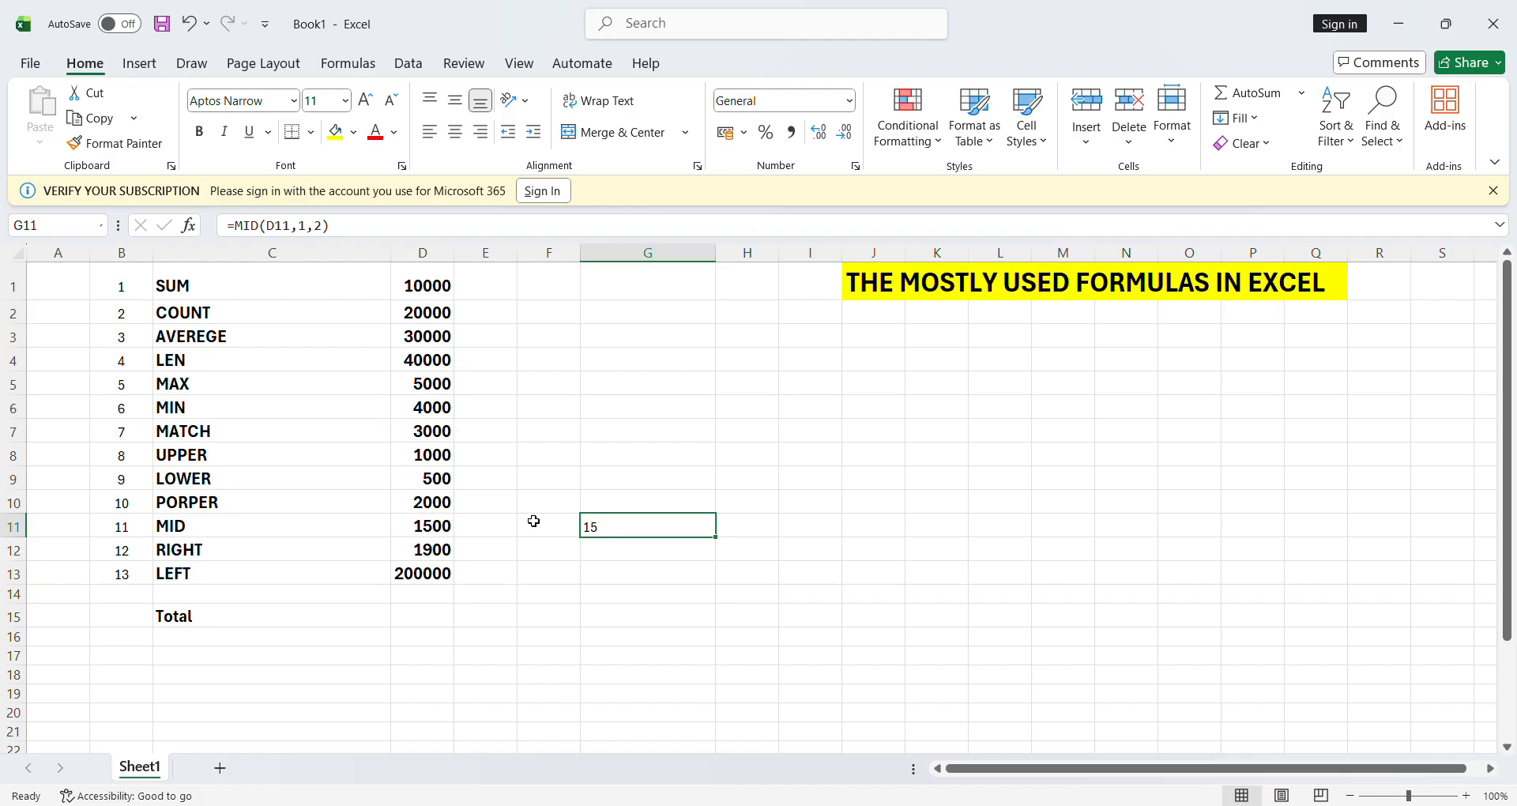
{"action": "left_click", "coordinate": [618, 548]}
{"action": "left_click", "coordinate": [614, 532]}
{"action": "key", "text": "Delete"}
- Enter =RIGHT(D12,2) in G12 to get 00, then begin replacing it with =LEFT
{"action": "left_click", "coordinate": [617, 555]}
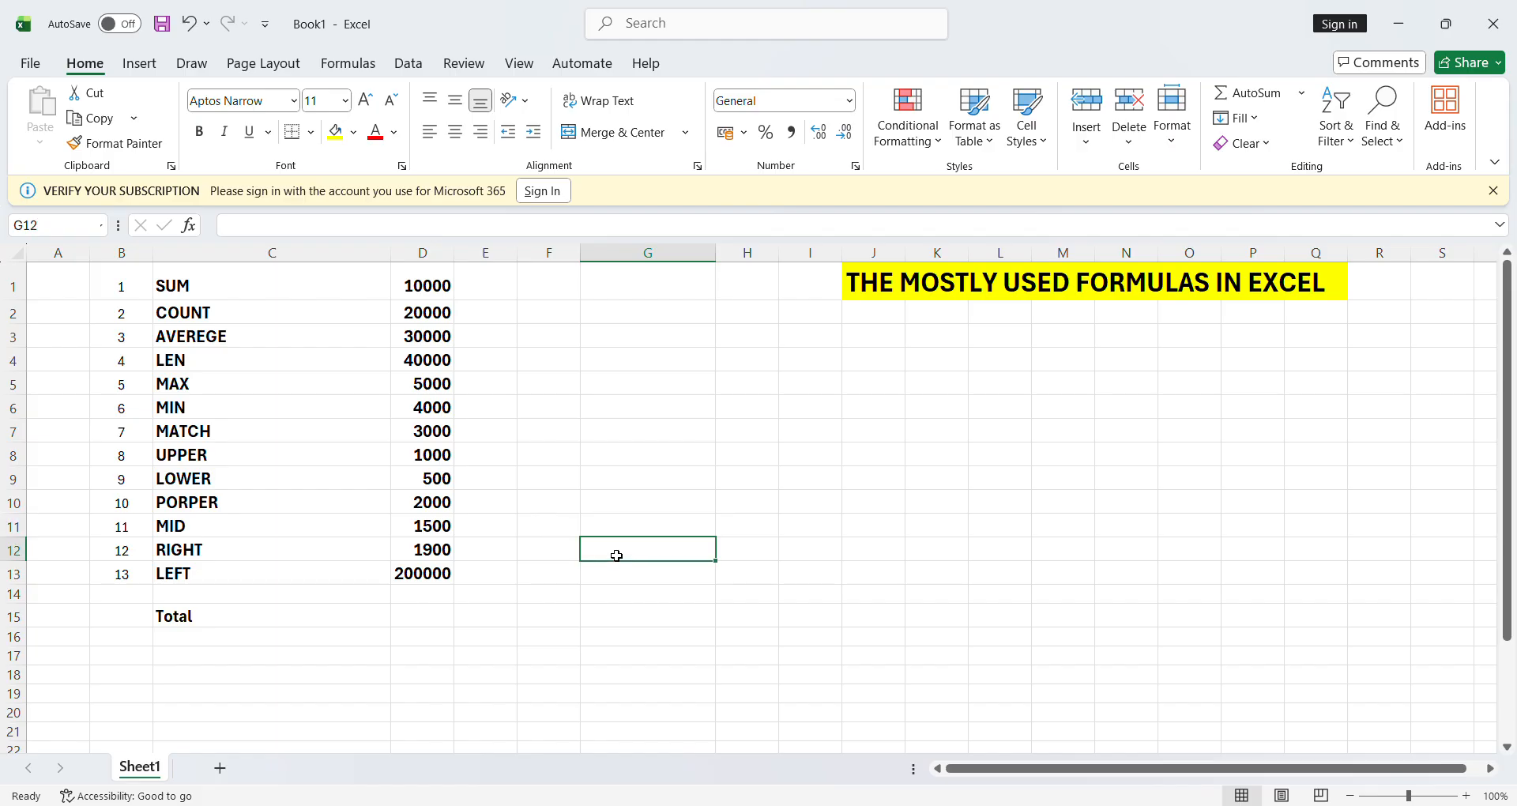
{"action": "type", "text": "="}
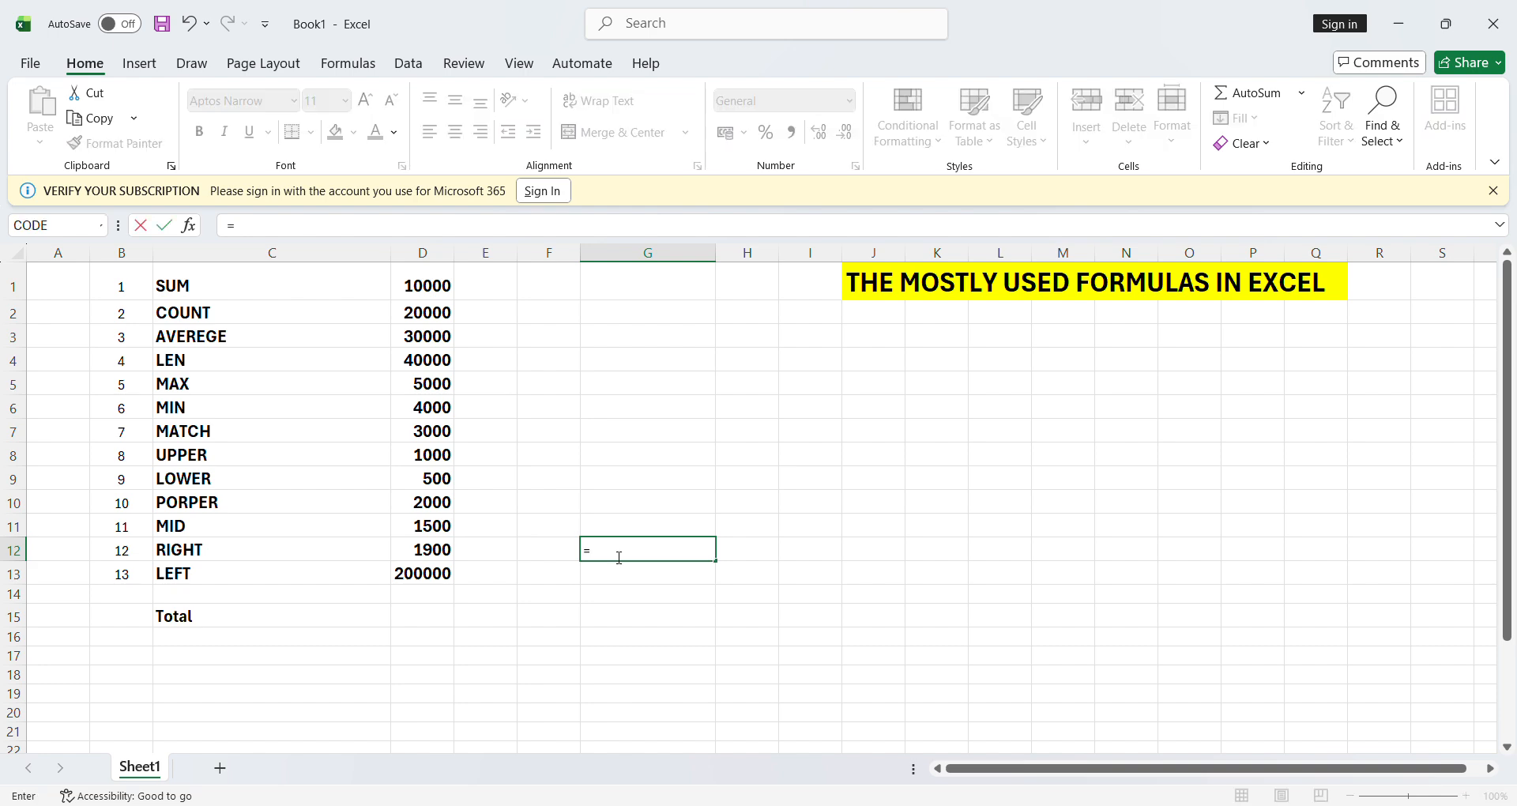
{"action": "type", "text": "right("}
{"action": "left_click", "coordinate": [445, 559]}
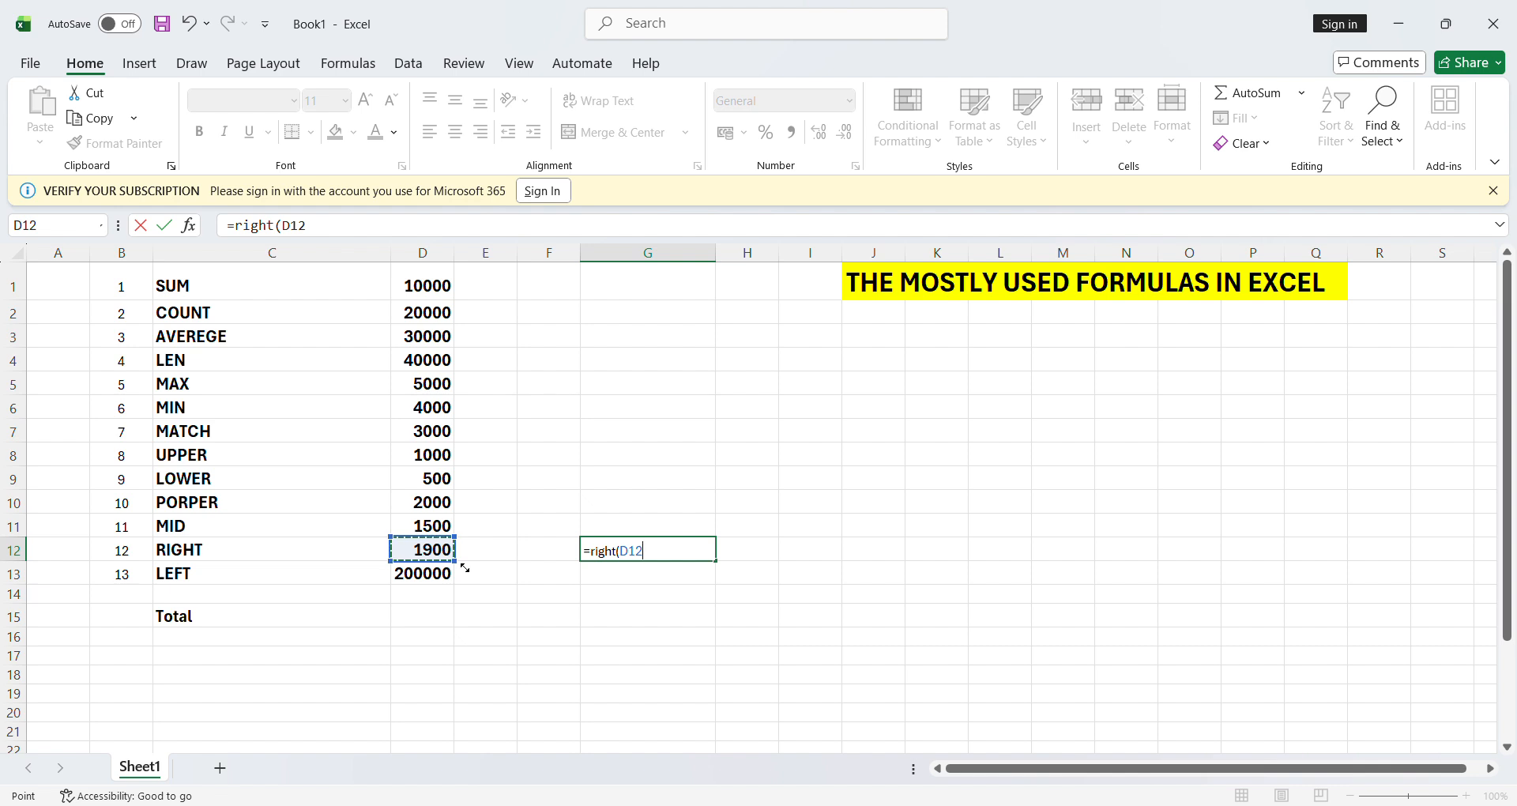
{"action": "type", "text": ",2)"}
{"action": "key", "text": "Return"}
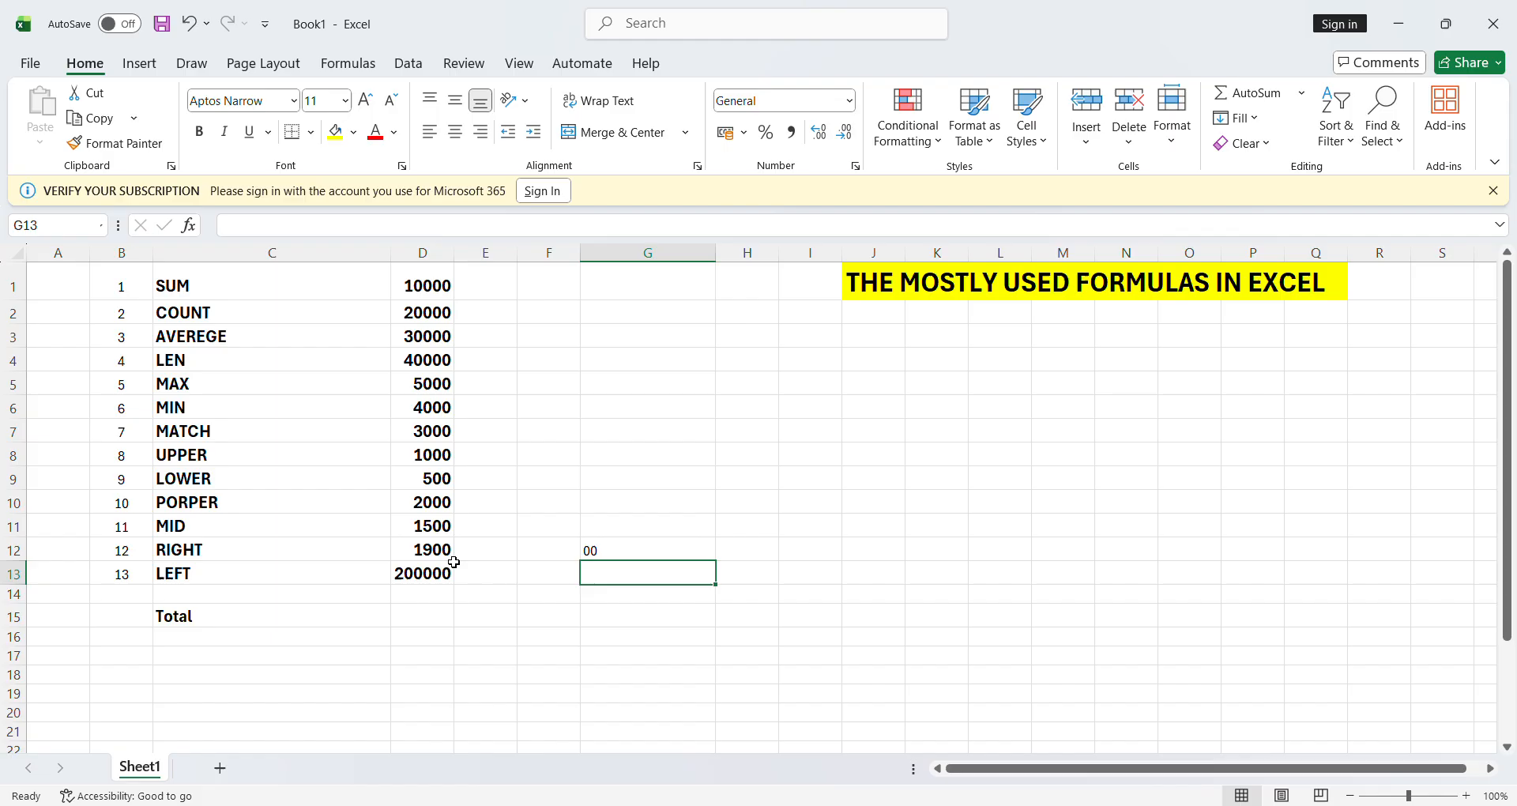
{"action": "left_click", "coordinate": [602, 555]}
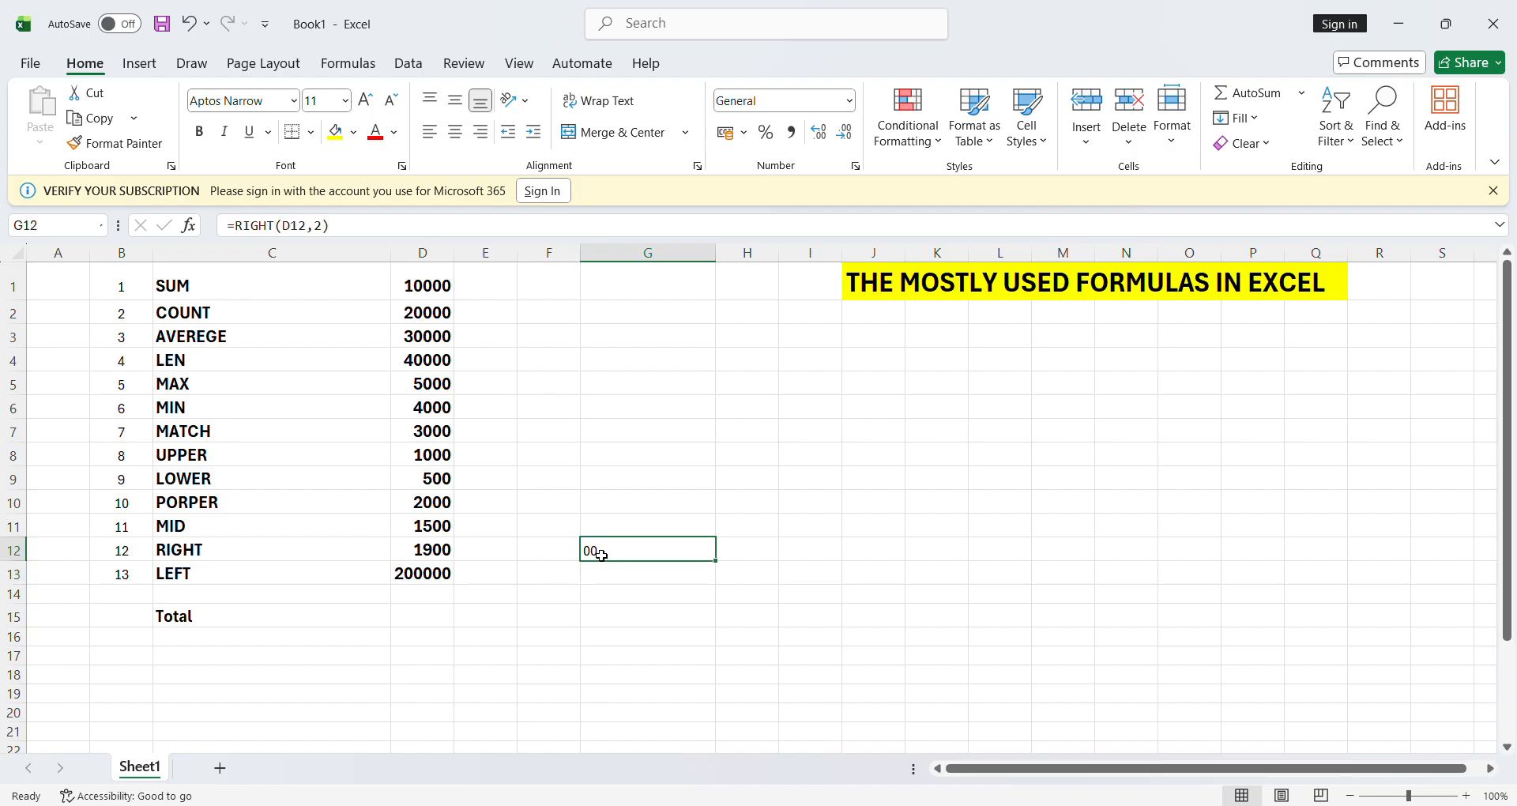
{"action": "type", "text": "=left("}
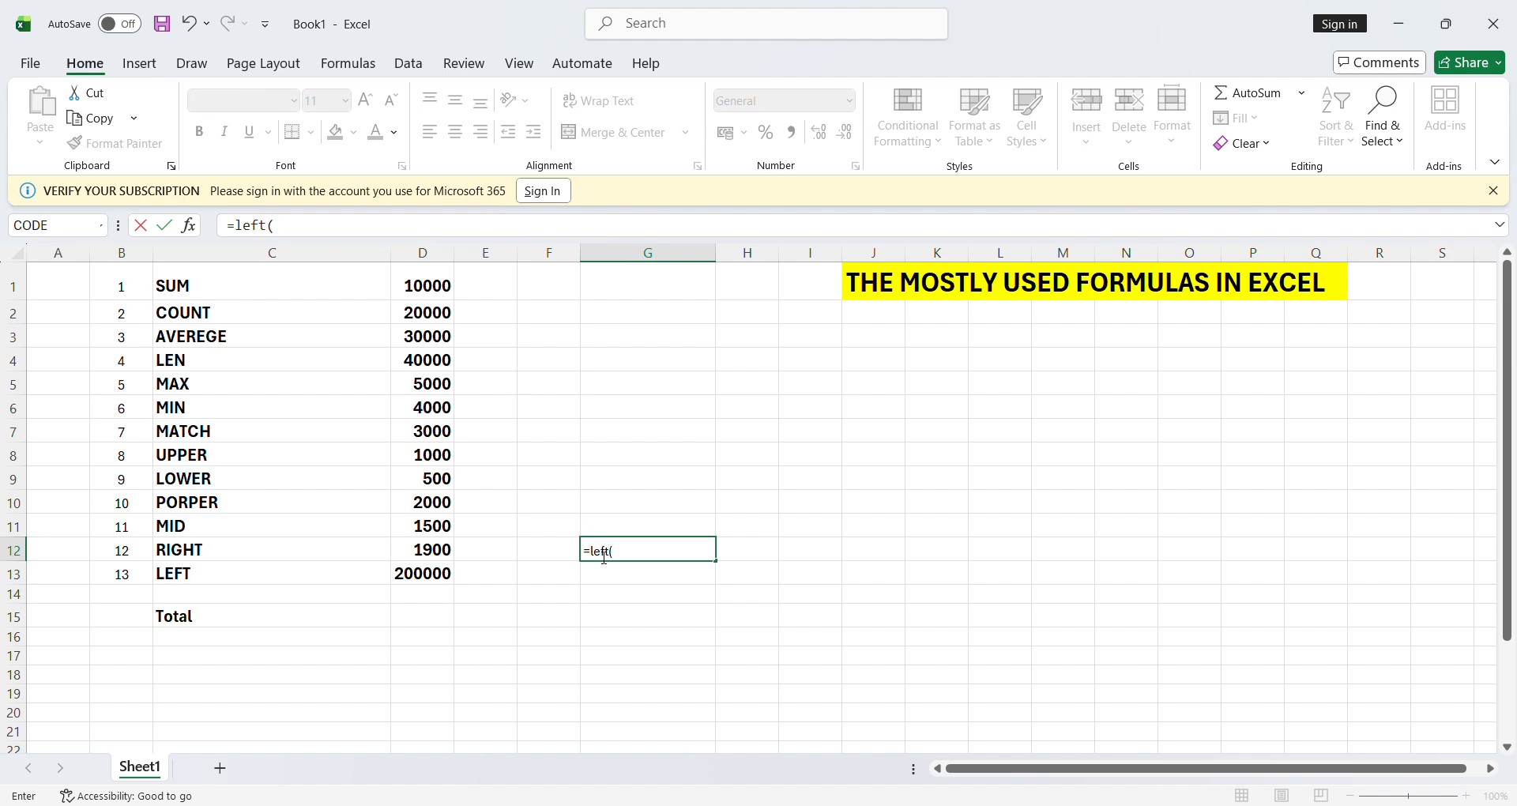
- Complete =LEFT(D12,2) in G12 so it returns 19 from 1900
{"action": "left_click", "coordinate": [446, 559]}
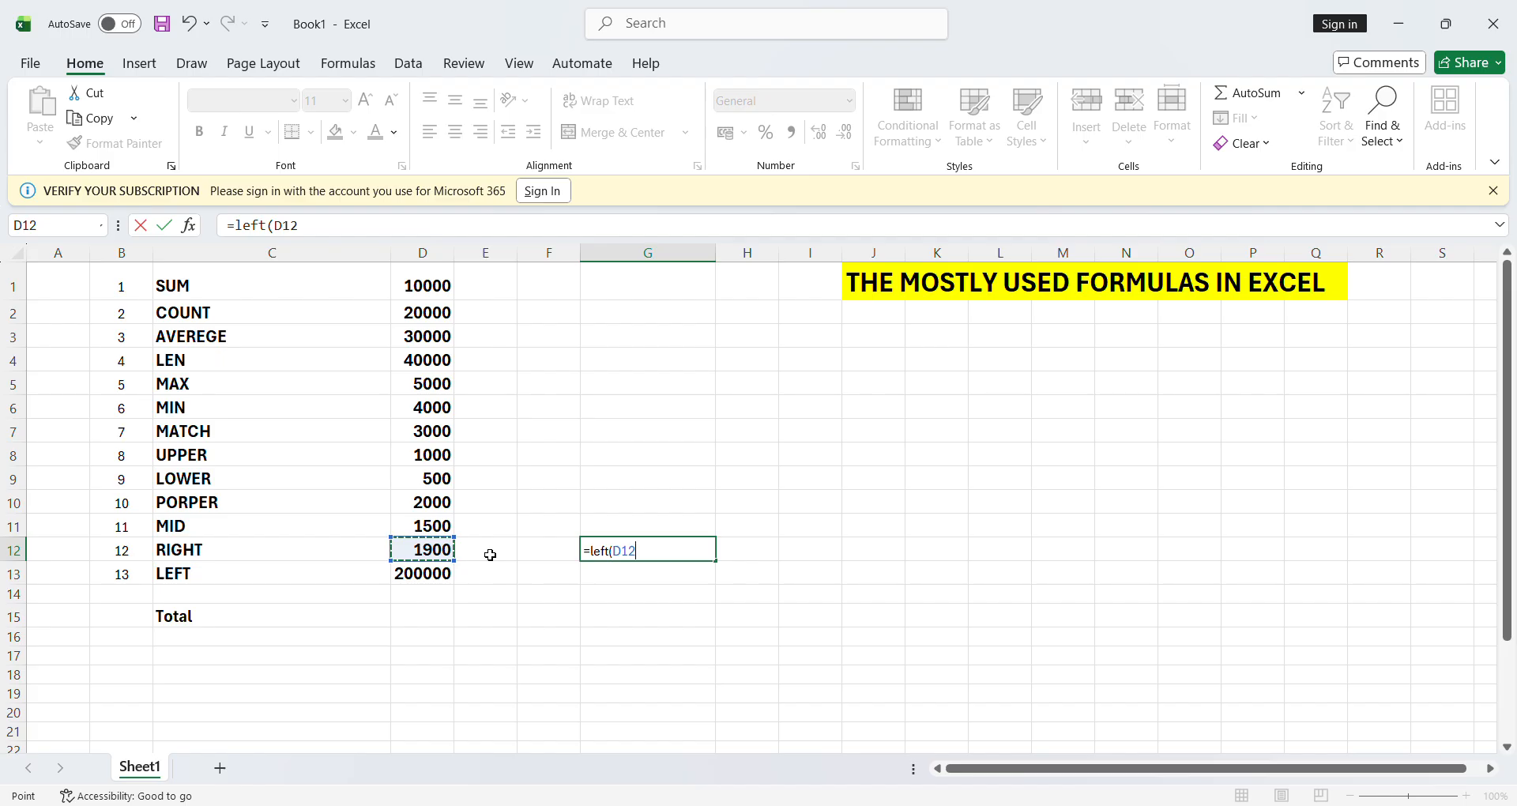
{"action": "type", "text": ",2)"}
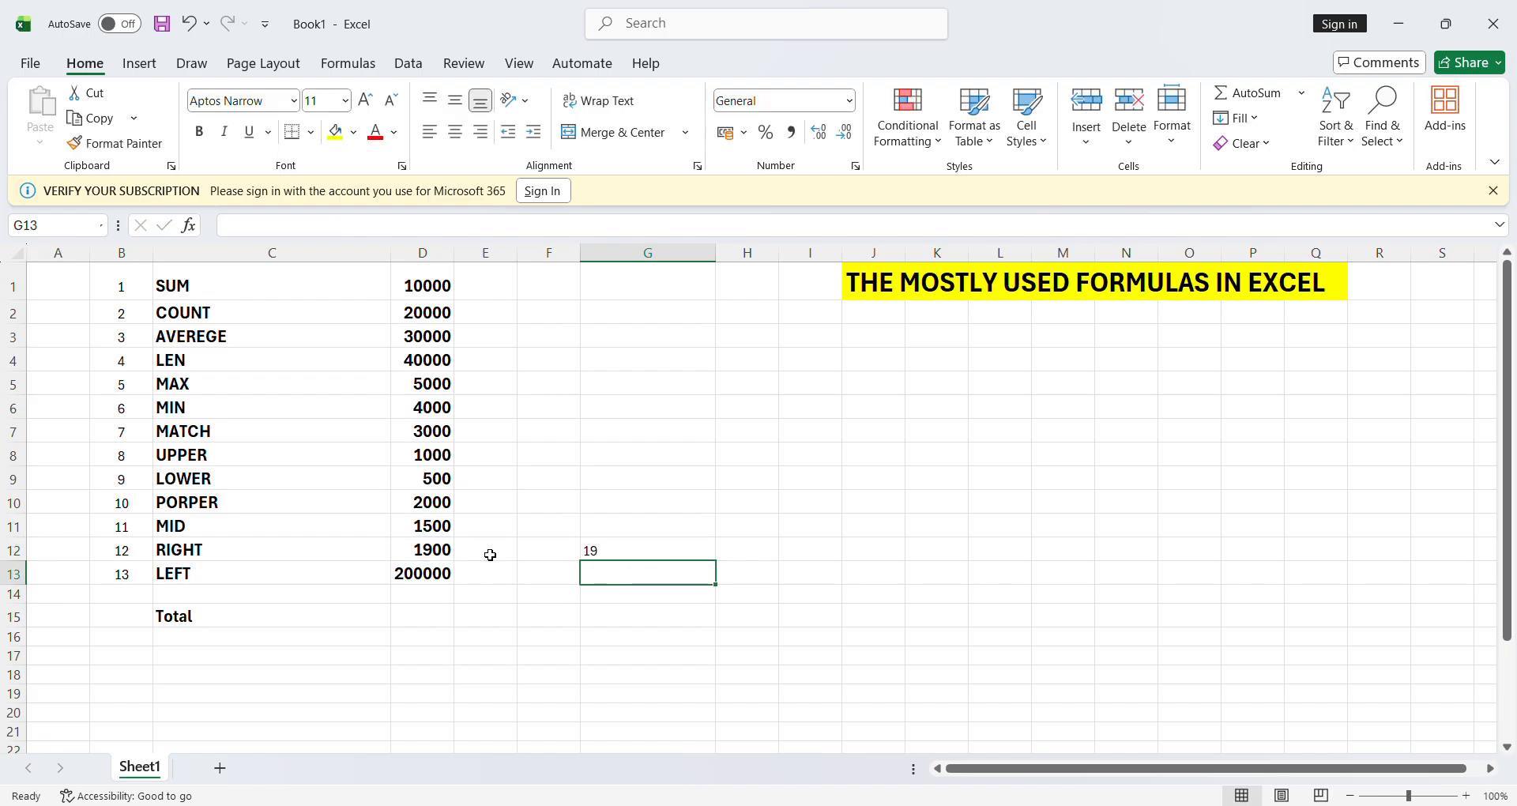